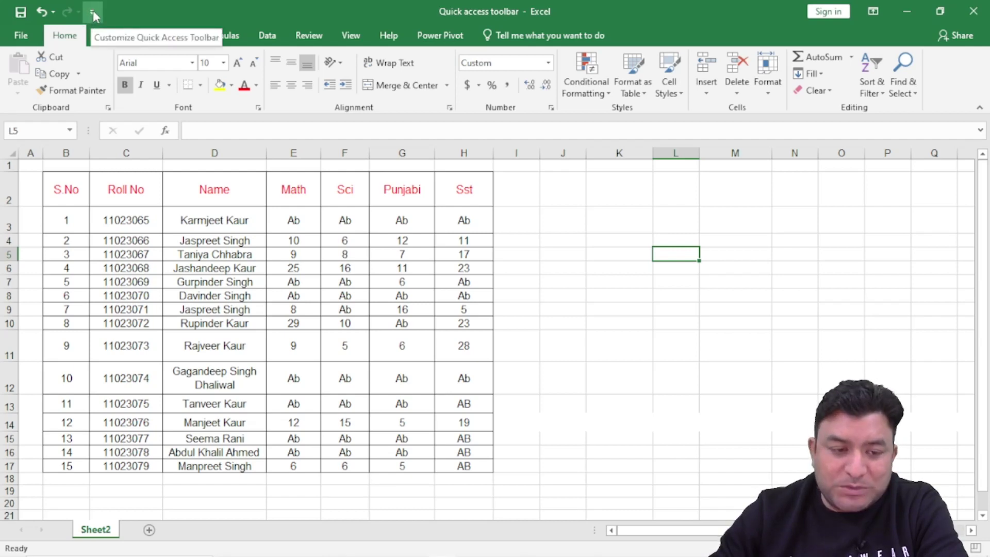
- Examine the Quick Access Toolbar's customization choices and the commands offered on the Review, View, Home, Insert, Page Layout and Formulas ribbons
{"action": "left_click", "coordinate": [93, 11]}
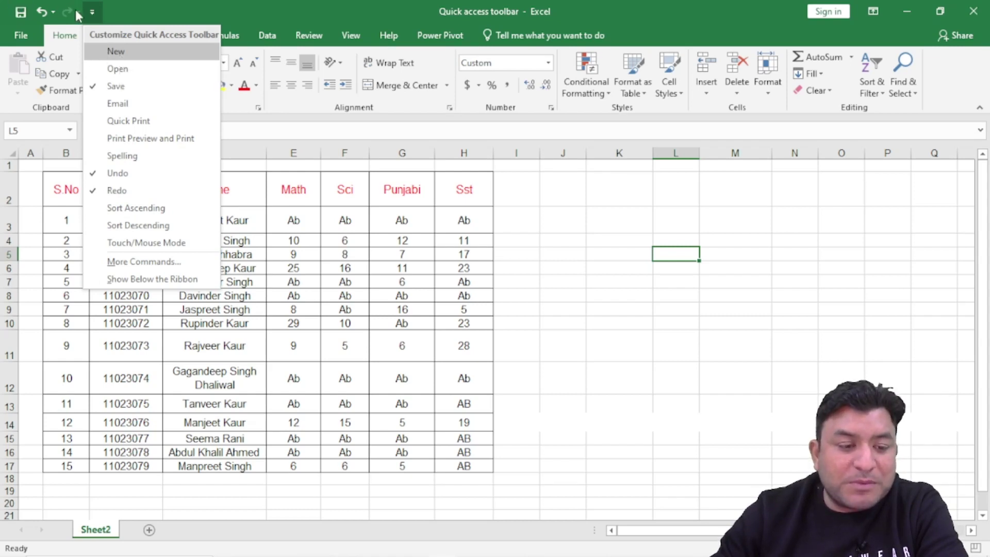
{"action": "left_click", "coordinate": [165, 22]}
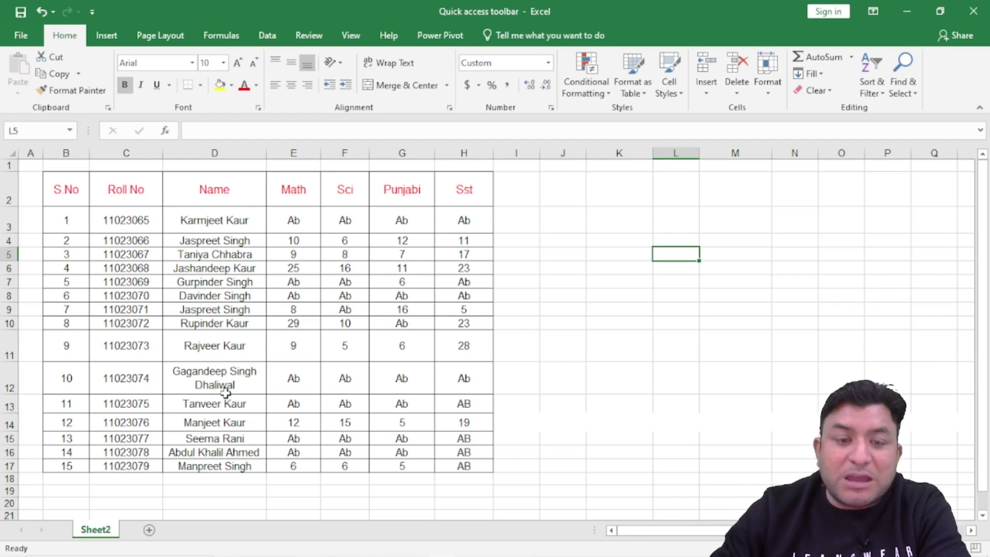
{"action": "left_click", "coordinate": [308, 37]}
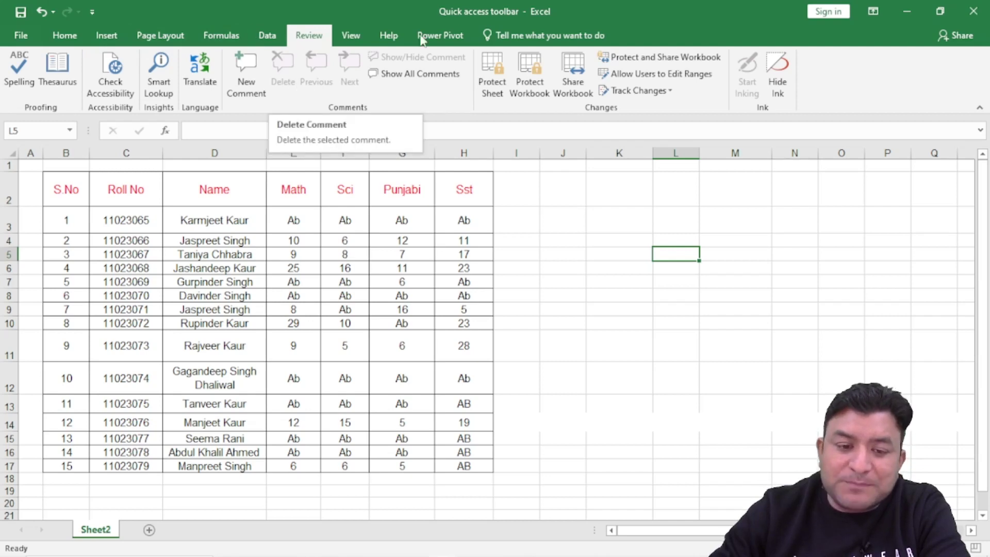
{"action": "left_click", "coordinate": [344, 37]}
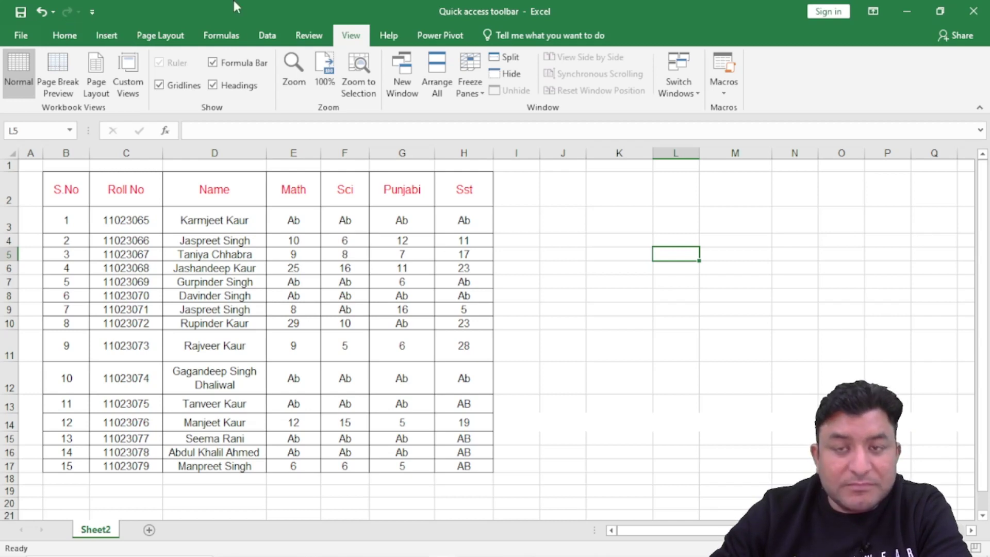
{"action": "left_click", "coordinate": [72, 42]}
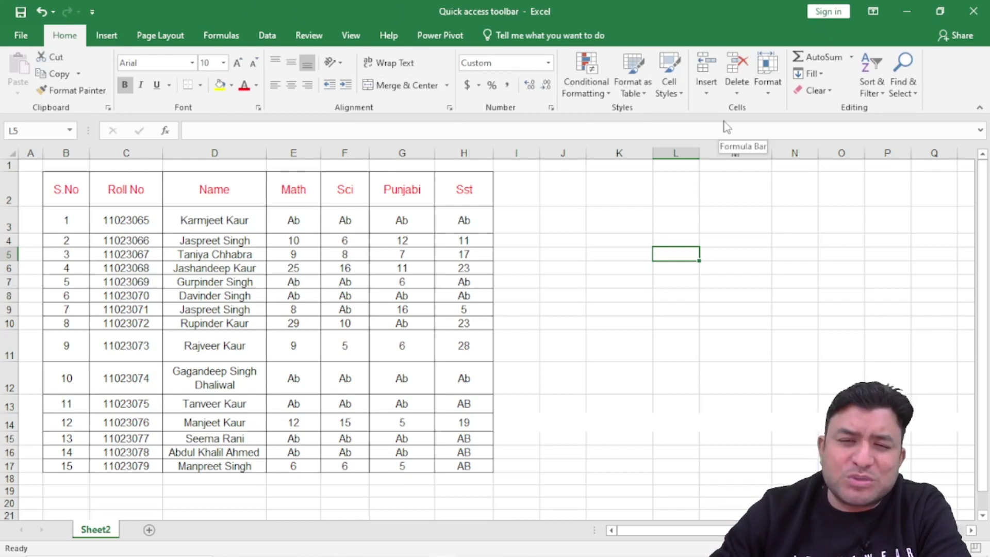
{"action": "left_click", "coordinate": [120, 34]}
{"action": "left_click", "coordinate": [160, 35]}
{"action": "left_click", "coordinate": [219, 36]}
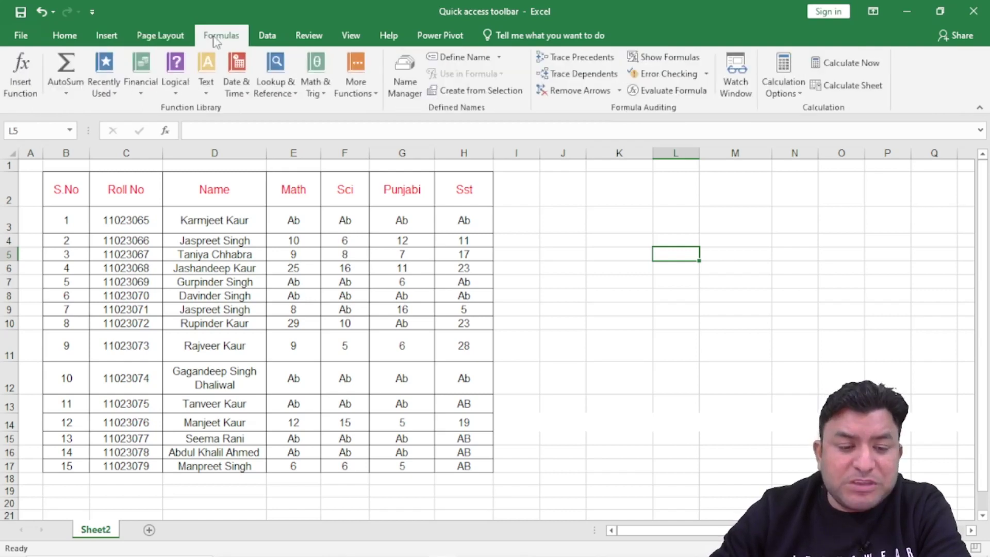
{"action": "left_click", "coordinate": [82, 40]}
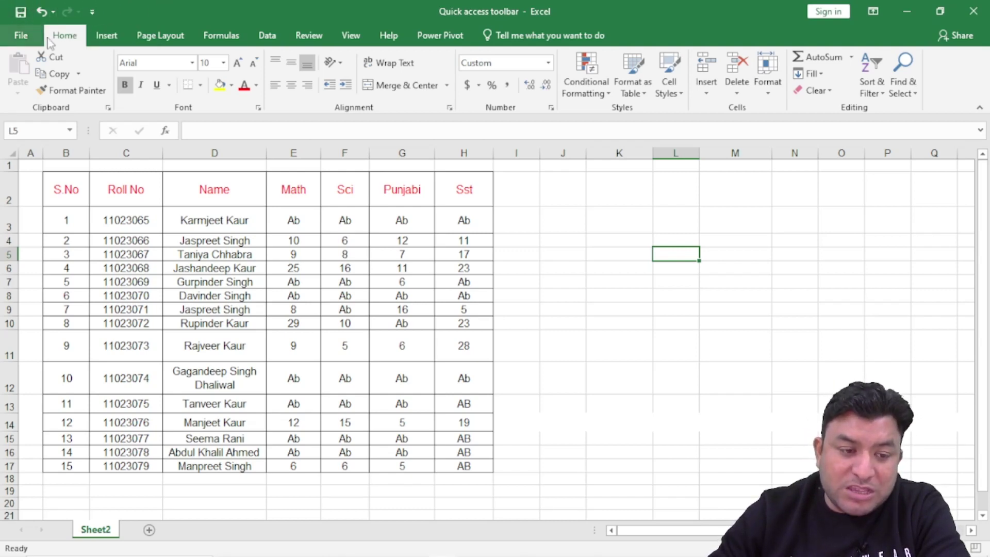
{"action": "left_click", "coordinate": [93, 11]}
{"action": "left_click", "coordinate": [96, 14]}
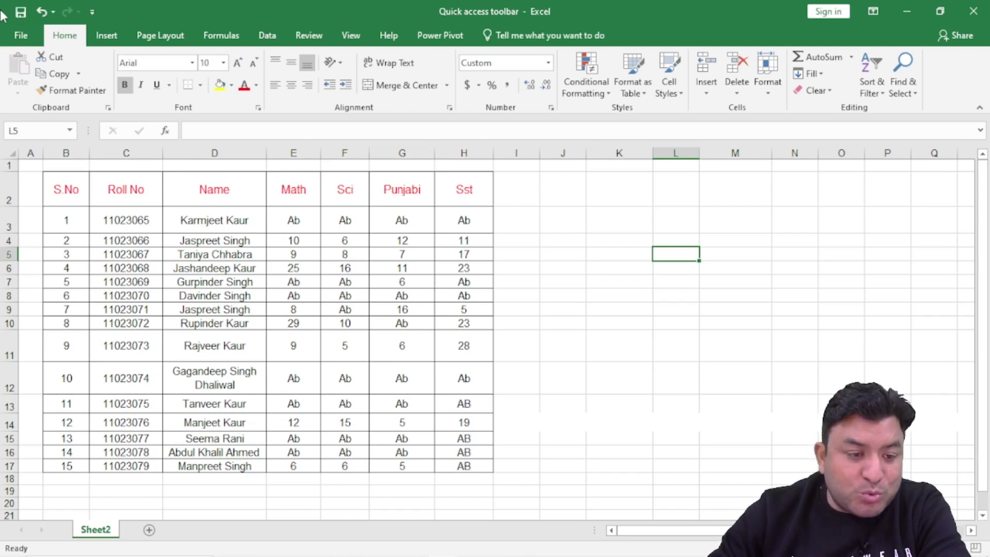
- Show the Quick Access Toolbar below the ribbon, and return it to its place above the ribbon
{"action": "left_click", "coordinate": [92, 13]}
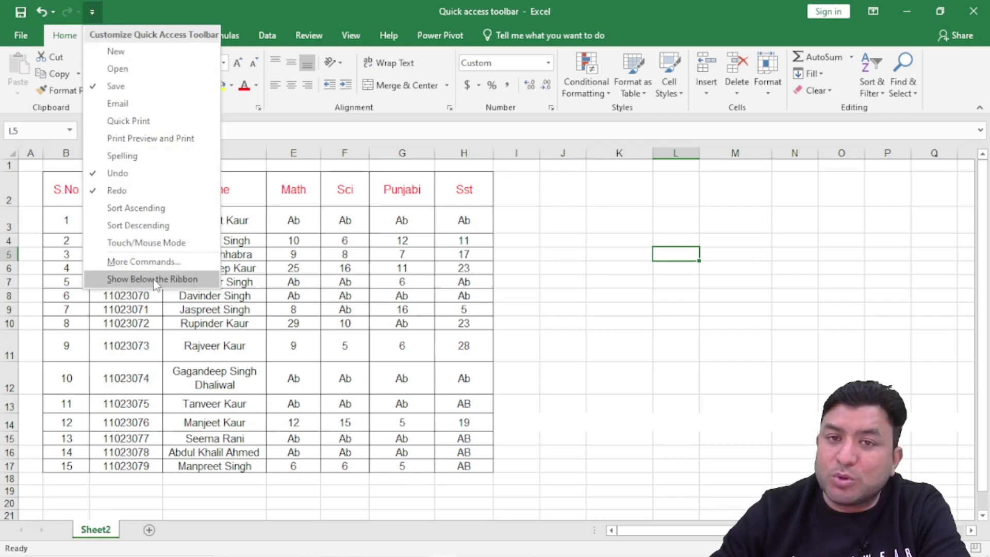
{"action": "left_click", "coordinate": [155, 281]}
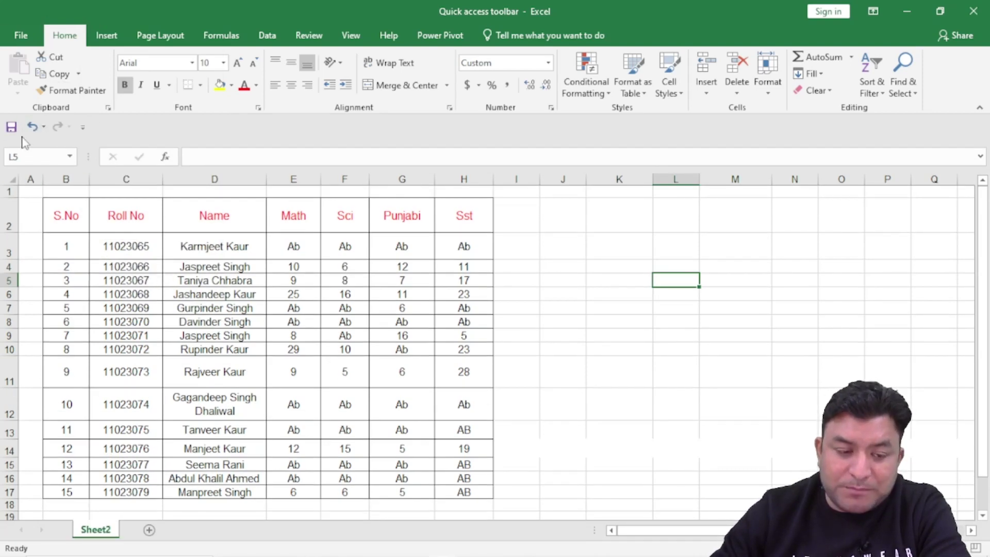
{"action": "left_click", "coordinate": [84, 130]}
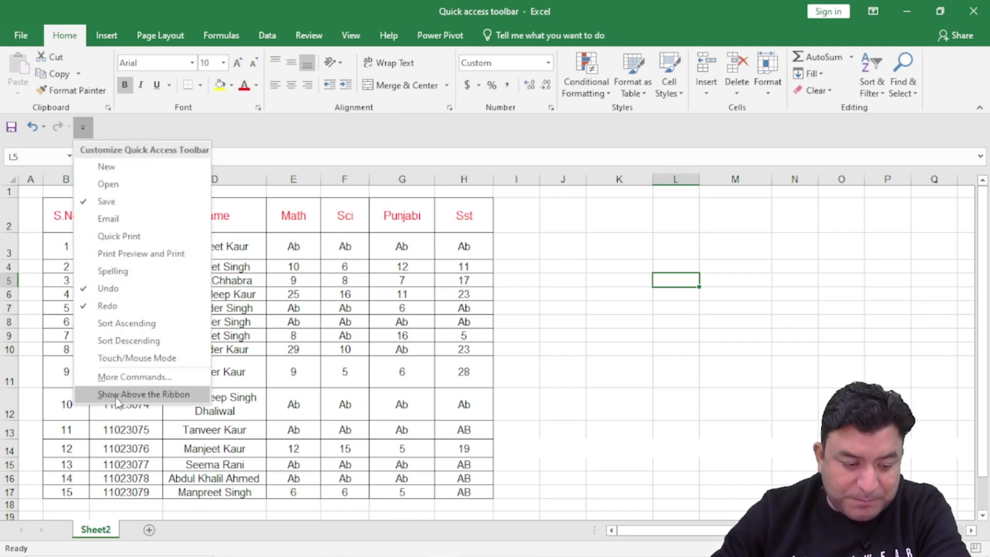
{"action": "left_click", "coordinate": [148, 394]}
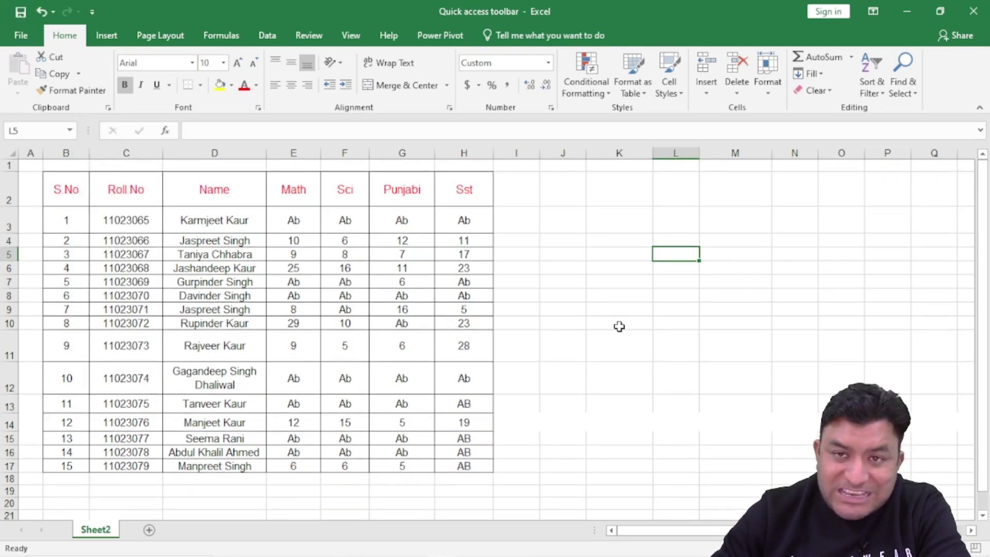
{"action": "left_click", "coordinate": [54, 9]}
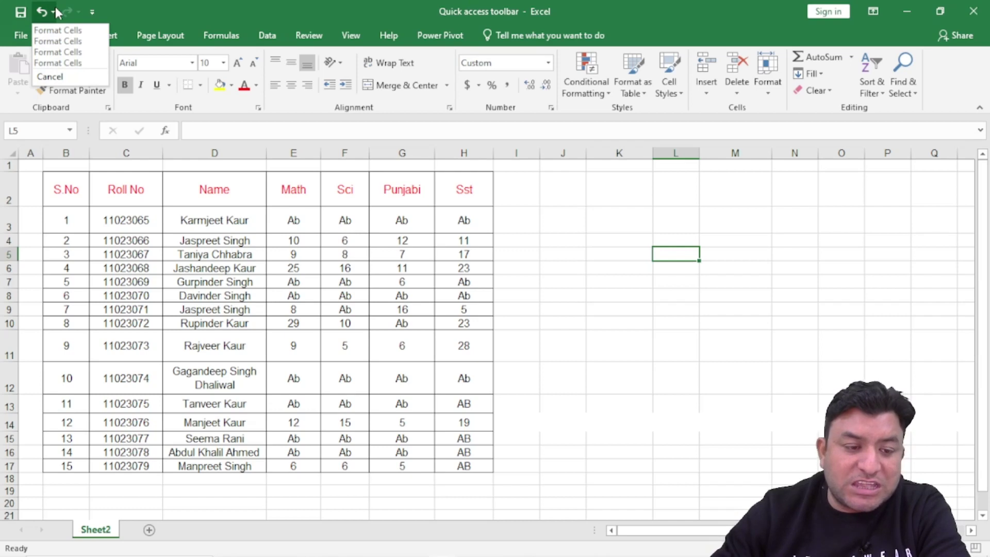
{"action": "left_click", "coordinate": [63, 3]}
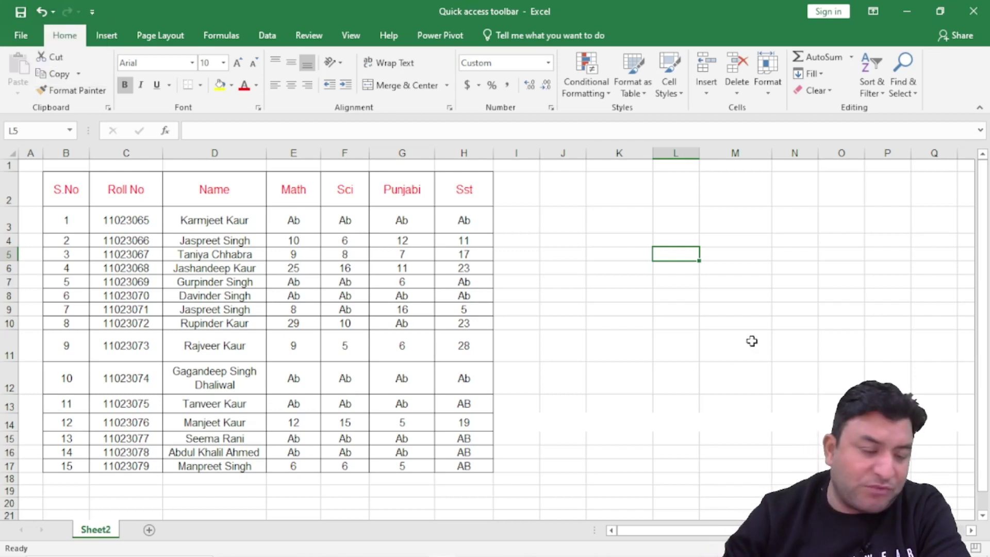
- Switch the Quick Access Toolbar's position to below the ribbon and back above it, twice in a row
{"action": "left_click", "coordinate": [91, 12]}
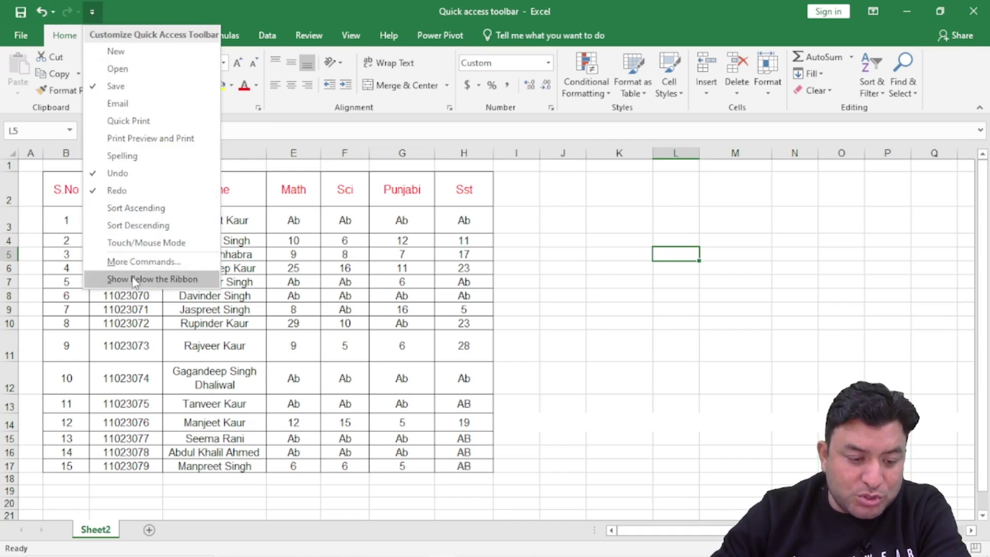
{"action": "left_click", "coordinate": [163, 280]}
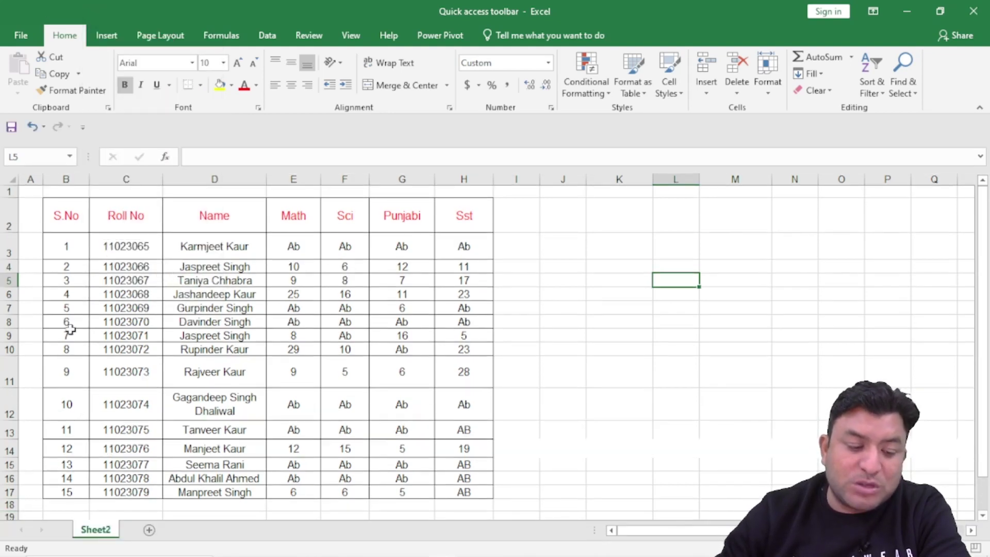
{"action": "left_click", "coordinate": [86, 133]}
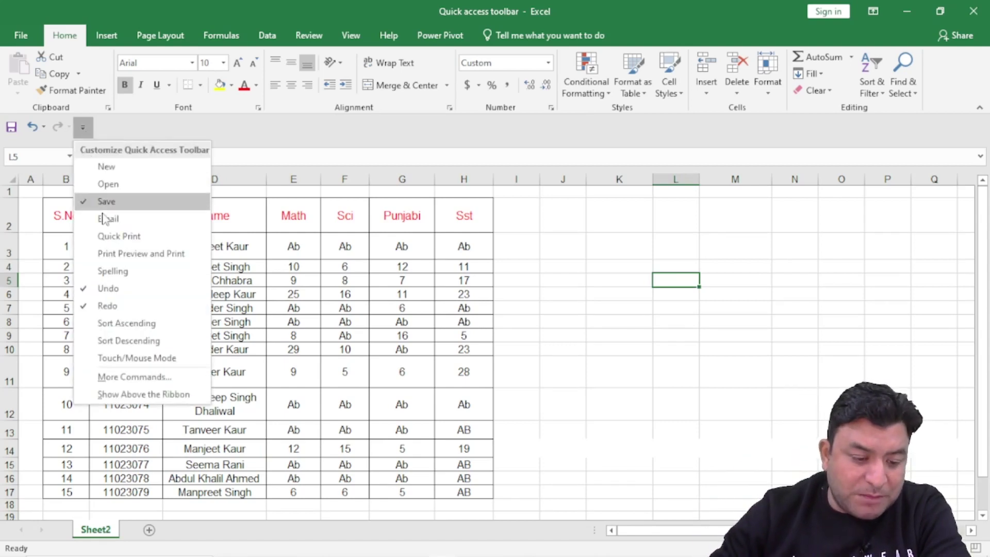
{"action": "left_click", "coordinate": [140, 395]}
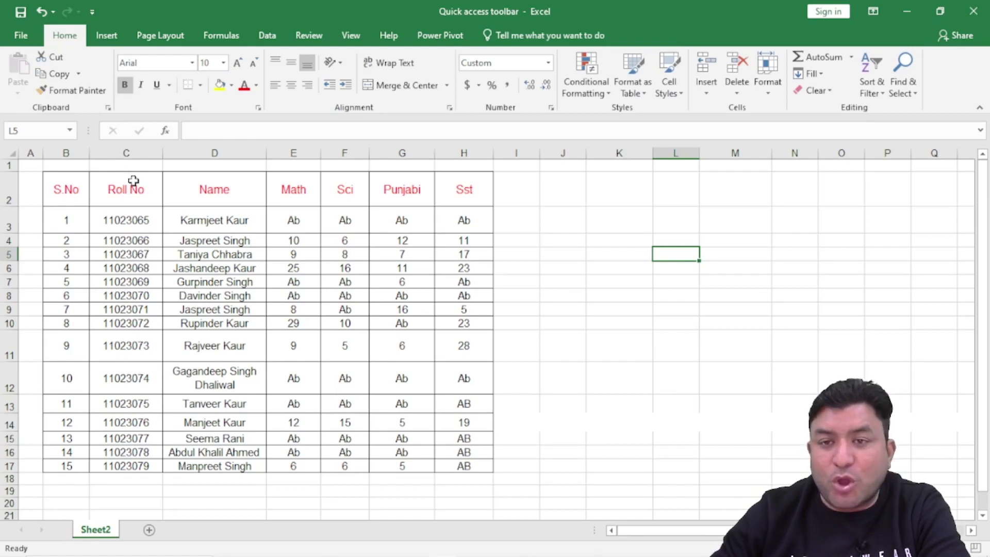
{"action": "right_click", "coordinate": [71, 15]}
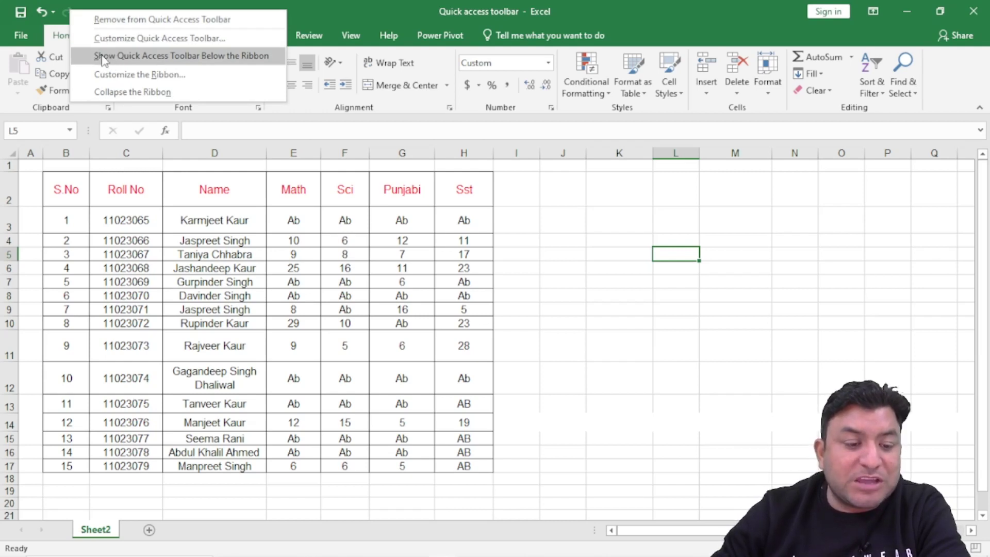
{"action": "left_click", "coordinate": [216, 57]}
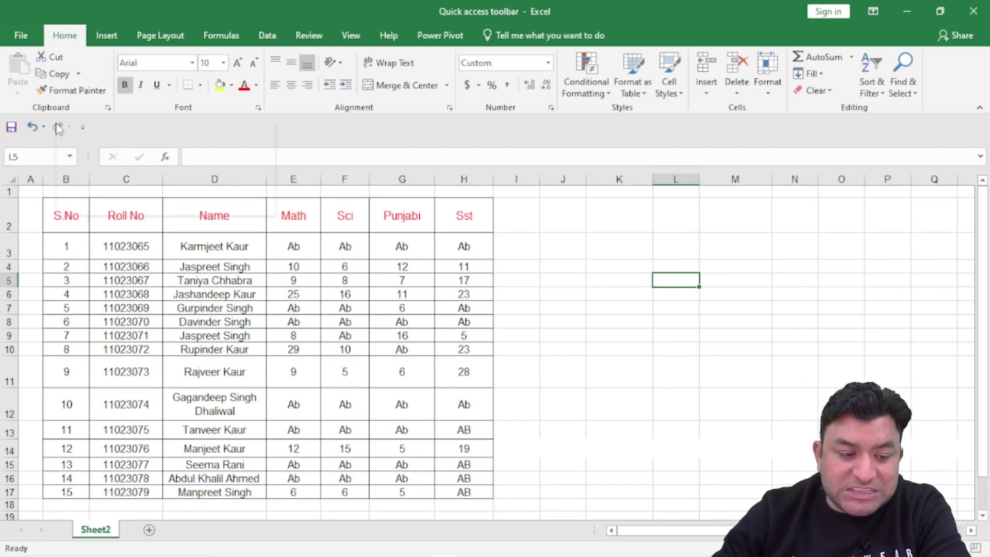
{"action": "right_click", "coordinate": [58, 128]}
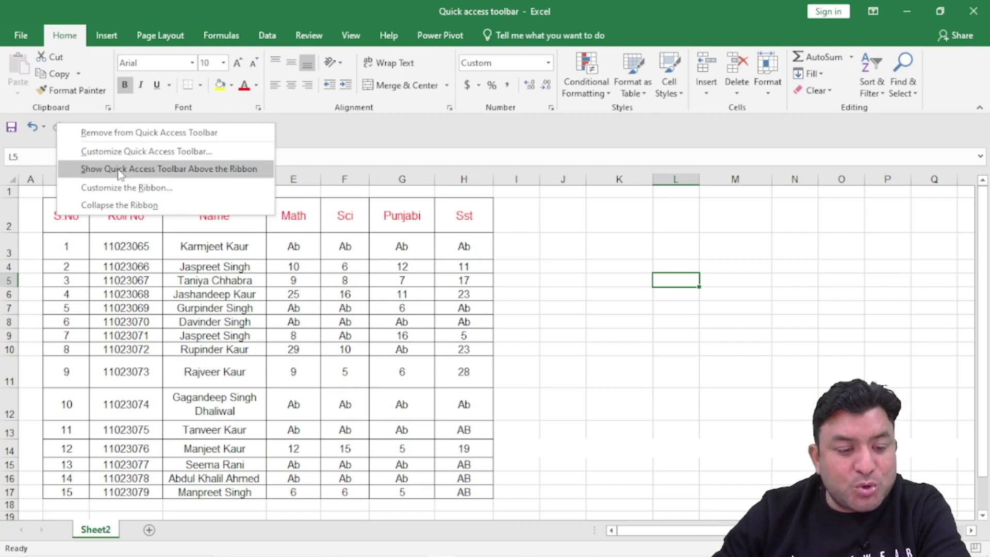
{"action": "left_click", "coordinate": [202, 170]}
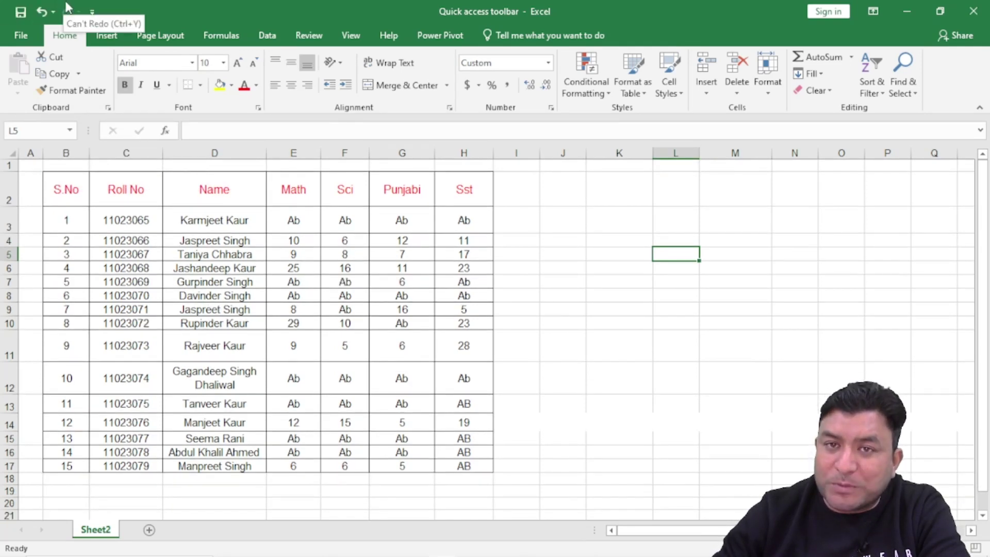
- Add the New, Sort Ascending and Touch/Mouse Mode commands to the Quick Access Toolbar
{"action": "left_click", "coordinate": [92, 13]}
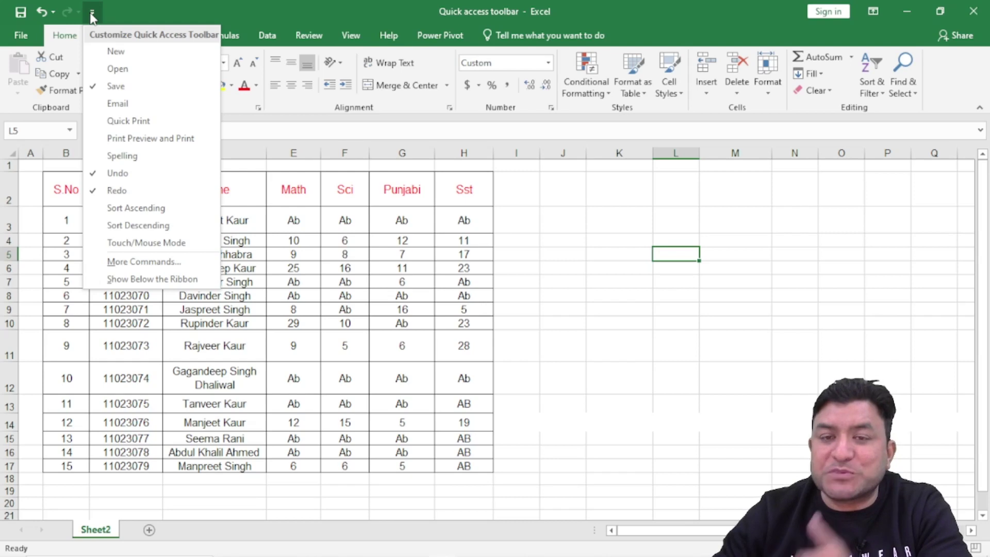
{"action": "left_click", "coordinate": [113, 51]}
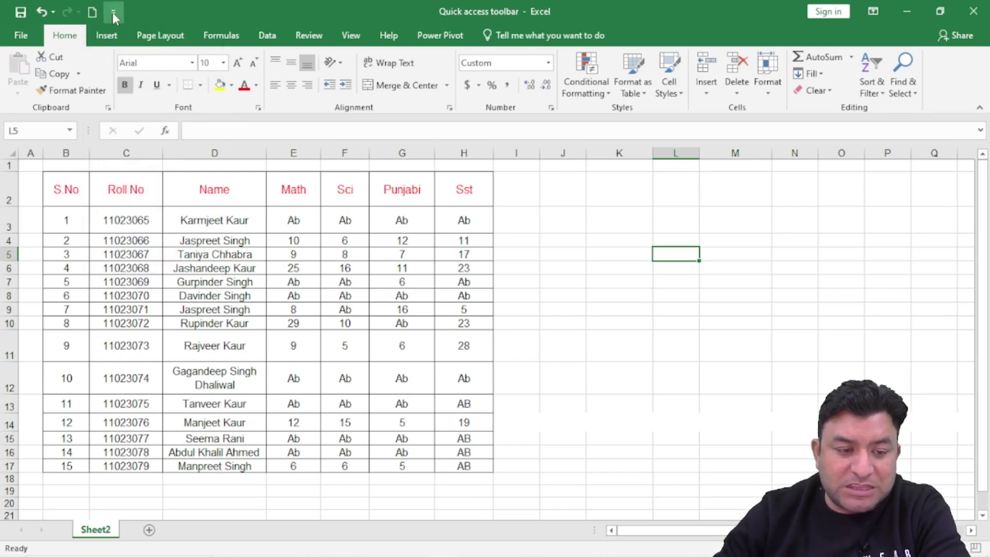
{"action": "left_click", "coordinate": [113, 14]}
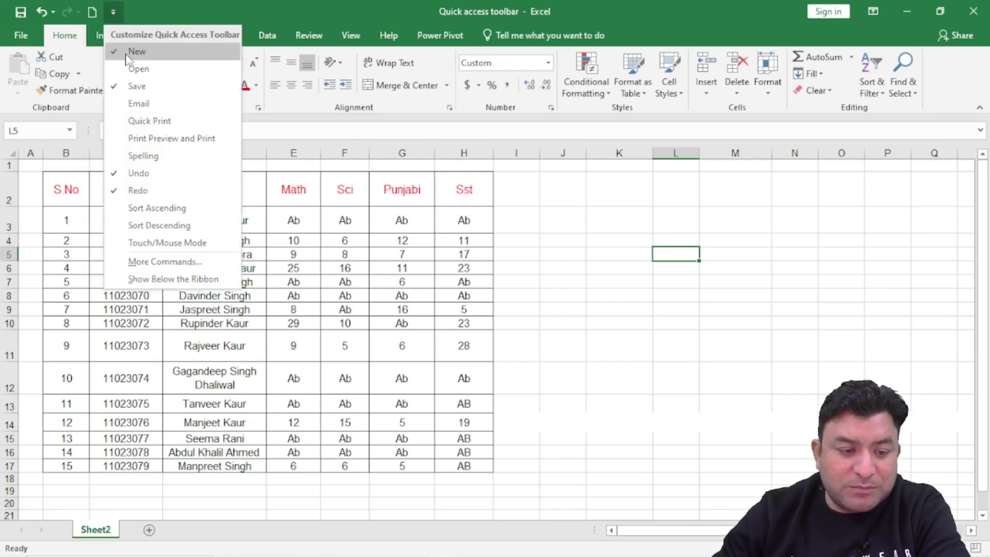
{"action": "left_click", "coordinate": [157, 209]}
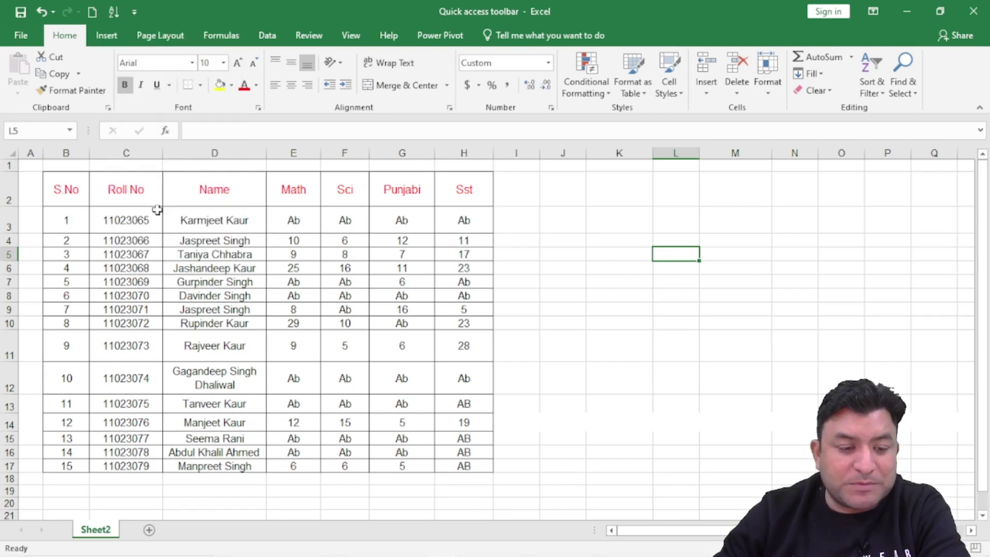
{"action": "left_click", "coordinate": [136, 11]}
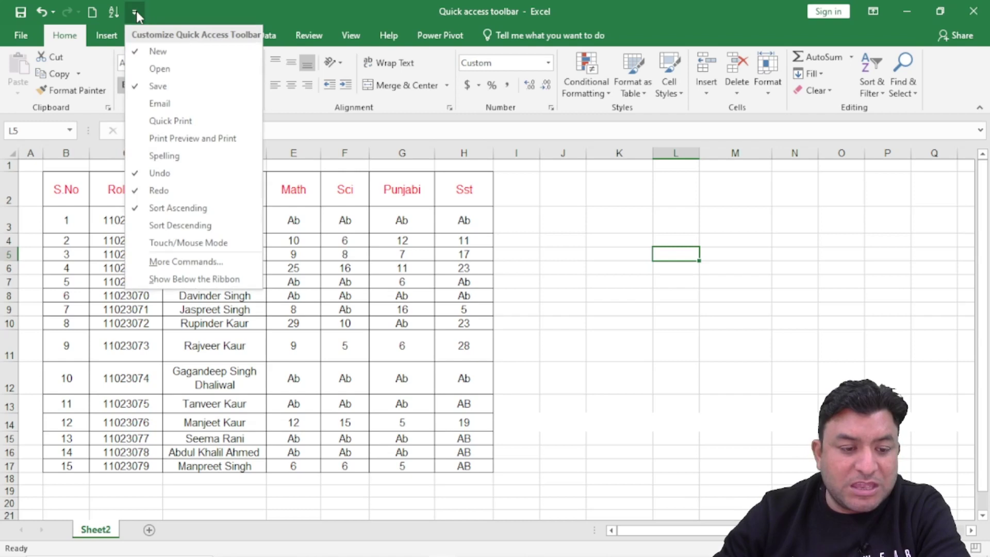
{"action": "left_click", "coordinate": [177, 243]}
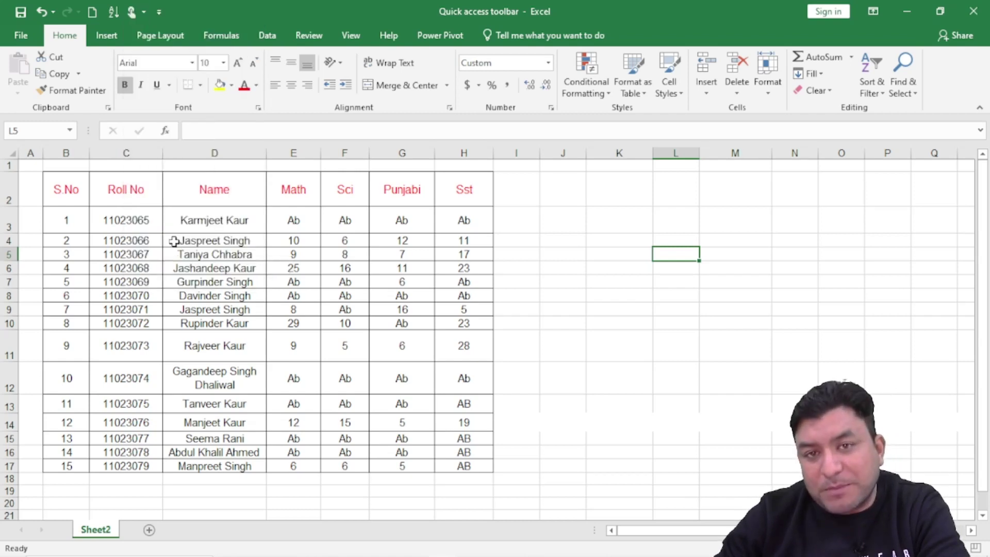
{"action": "left_click", "coordinate": [159, 10]}
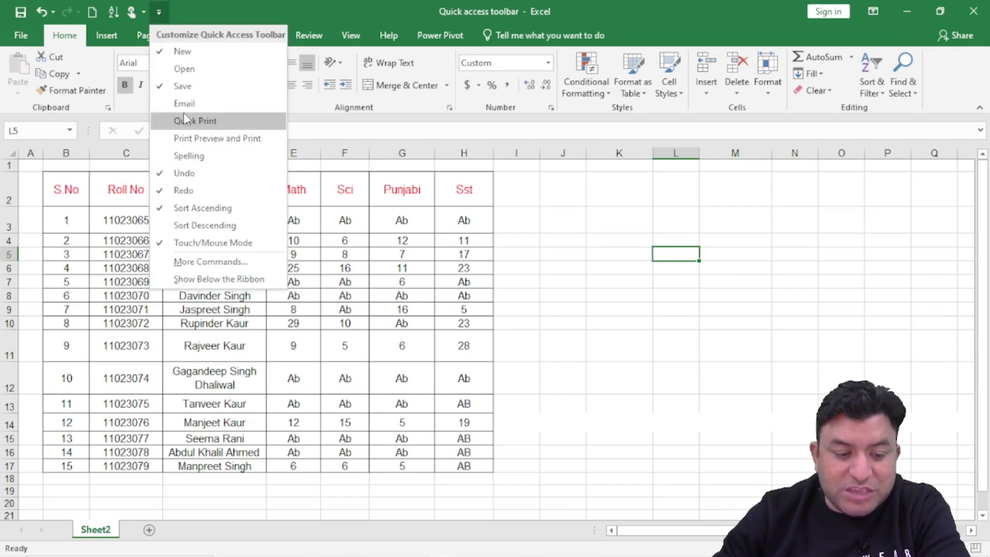
{"action": "left_click", "coordinate": [212, 6]}
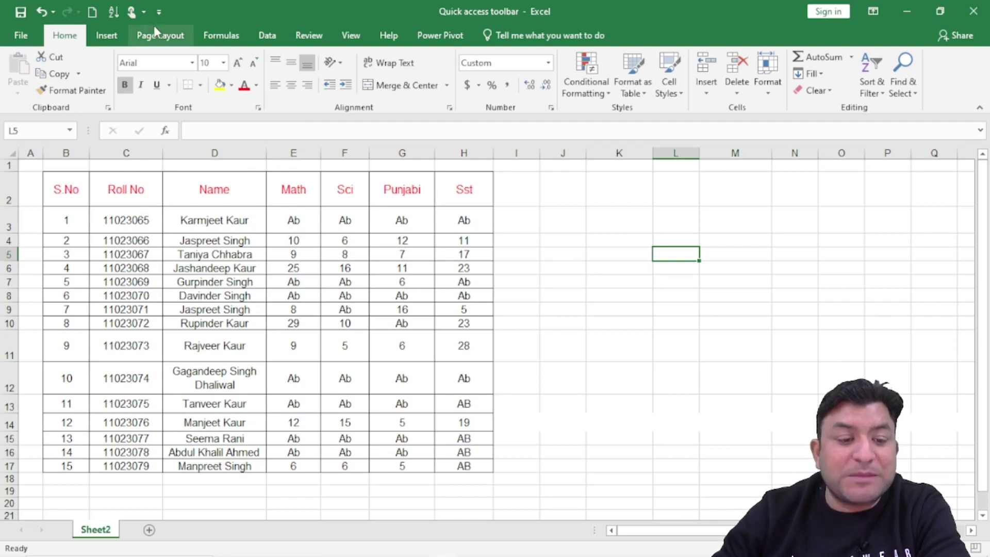
{"action": "left_click", "coordinate": [160, 12]}
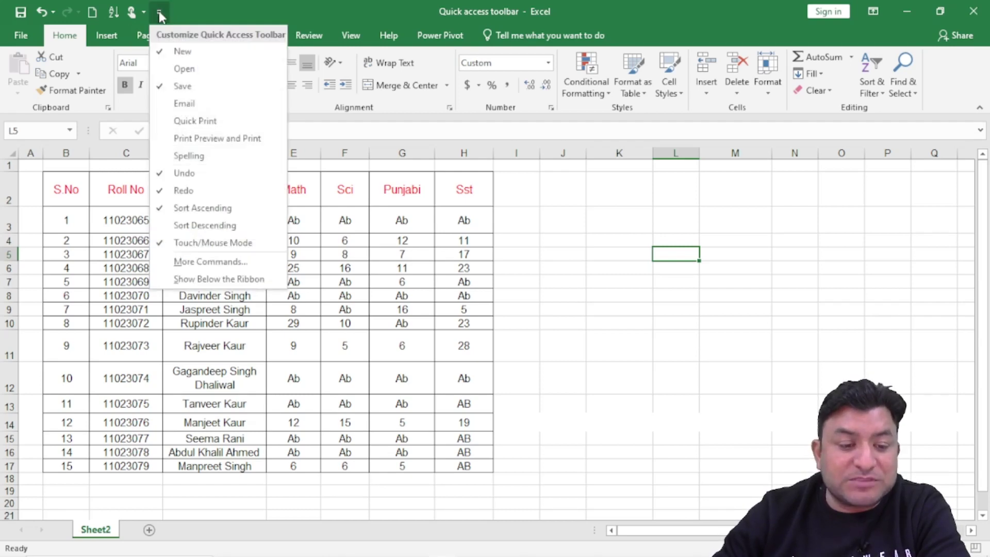
{"action": "left_click", "coordinate": [230, 7]}
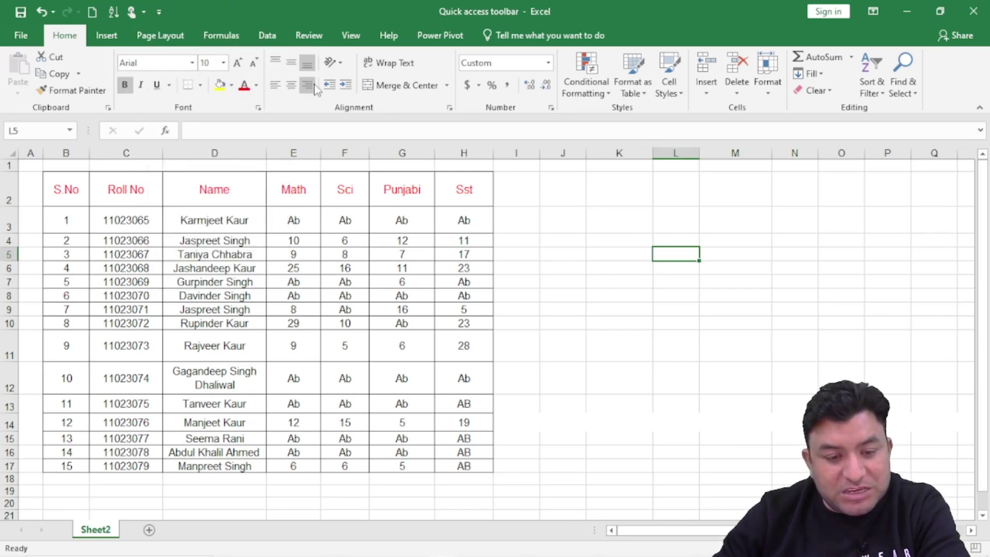
- Add the Queries & Connections command from the Data ribbon to the Quick Access Toolbar
{"action": "left_click", "coordinate": [267, 35]}
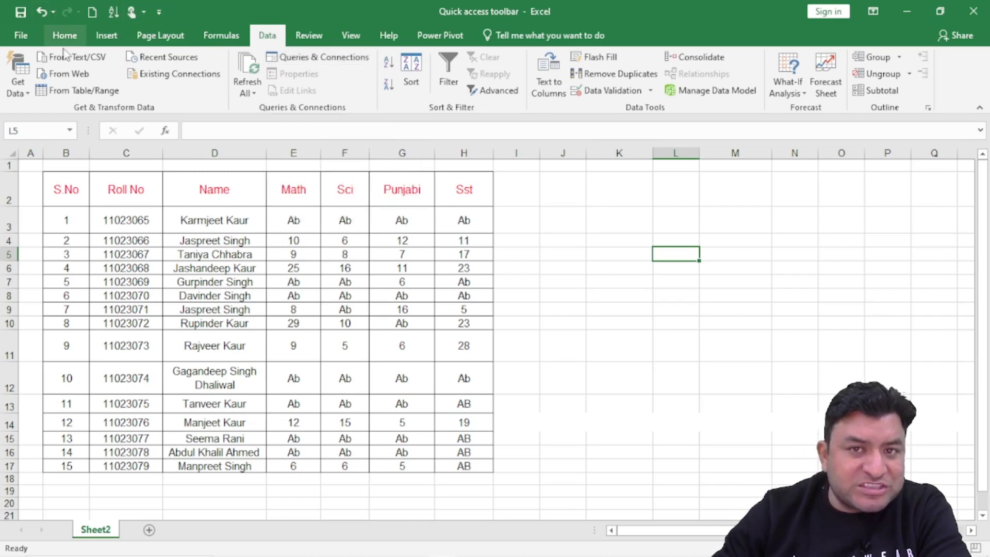
{"action": "right_click", "coordinate": [316, 61]}
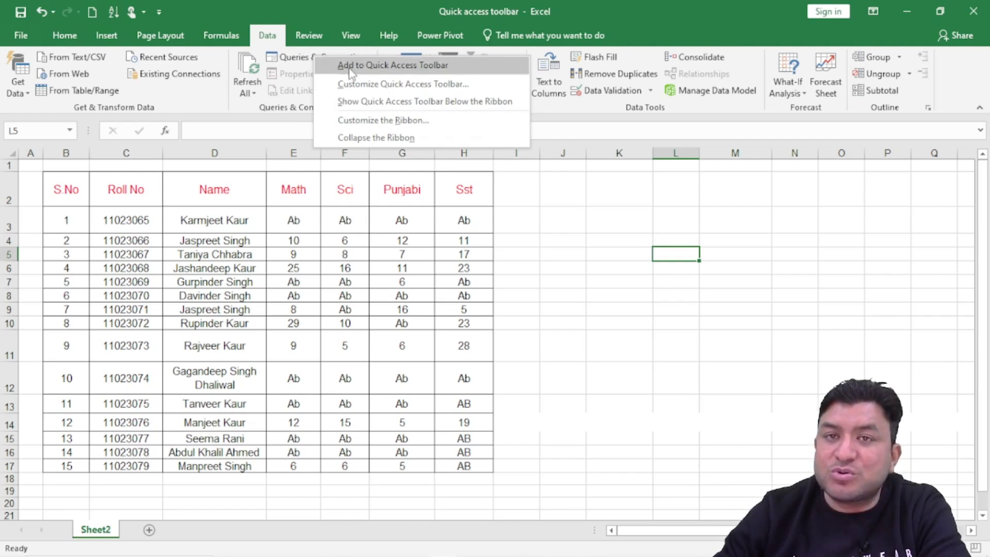
{"action": "left_click", "coordinate": [426, 67]}
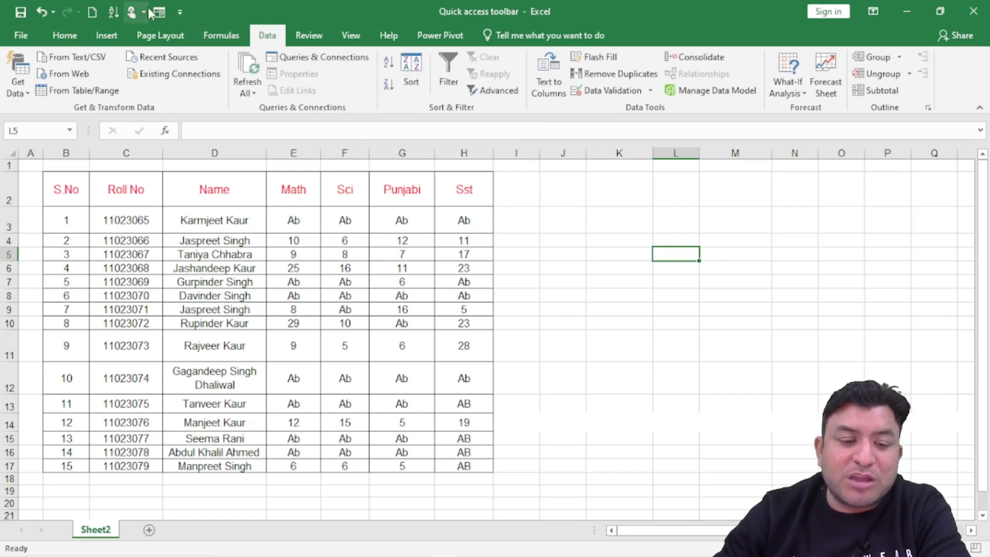
- Add the Data ribbon's Sort & Filter group to the Quick Access Toolbar and view the commands it contains
{"action": "left_click", "coordinate": [71, 36]}
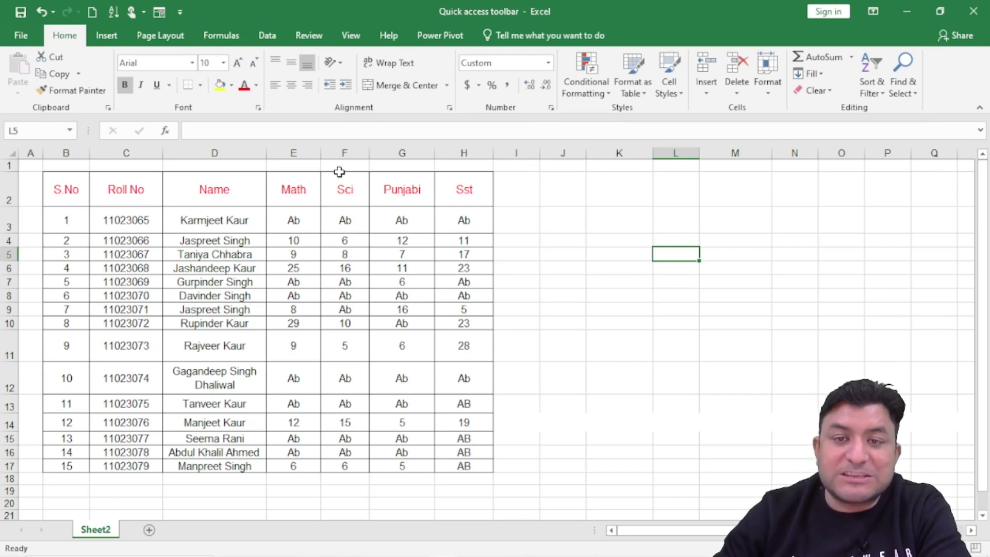
{"action": "left_click", "coordinate": [268, 36]}
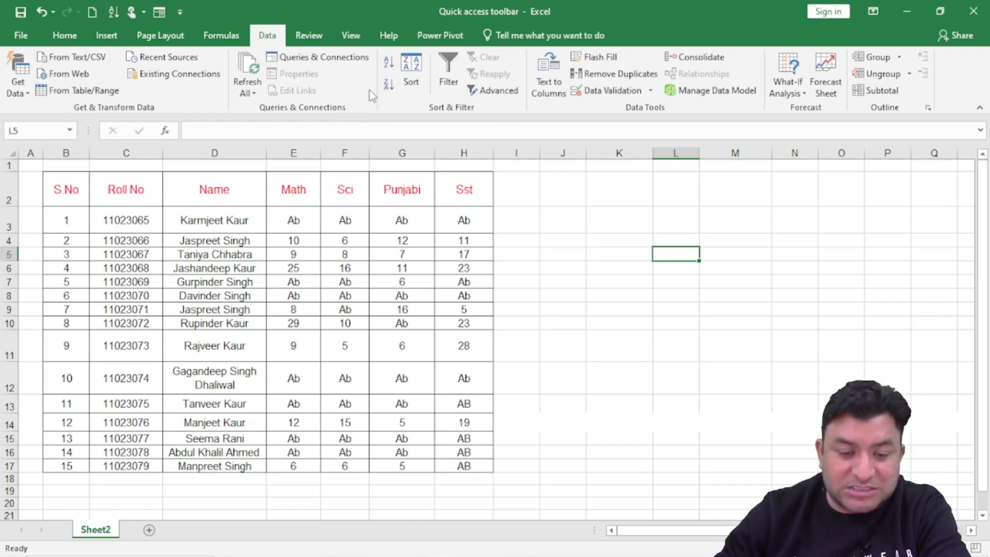
{"action": "right_click", "coordinate": [404, 107]}
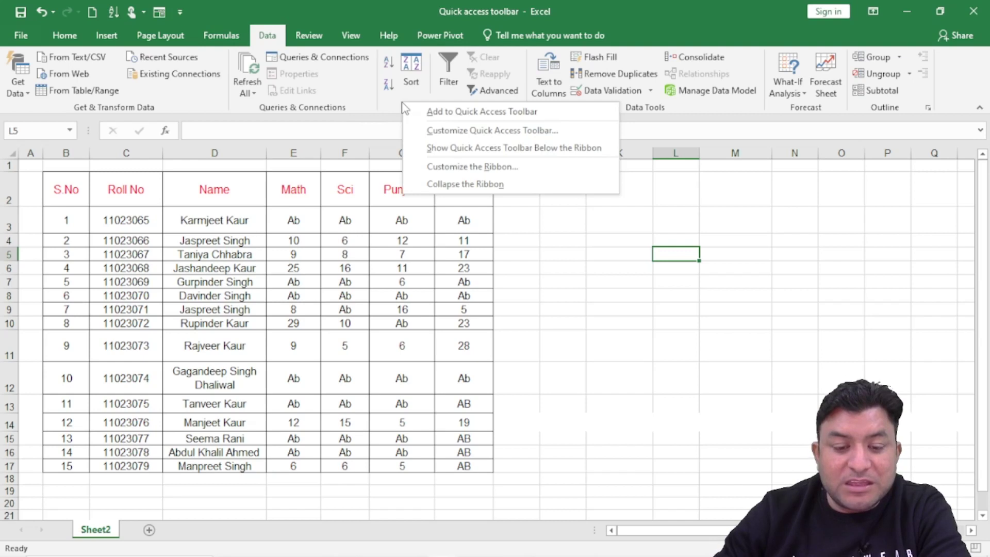
{"action": "left_click", "coordinate": [452, 112]}
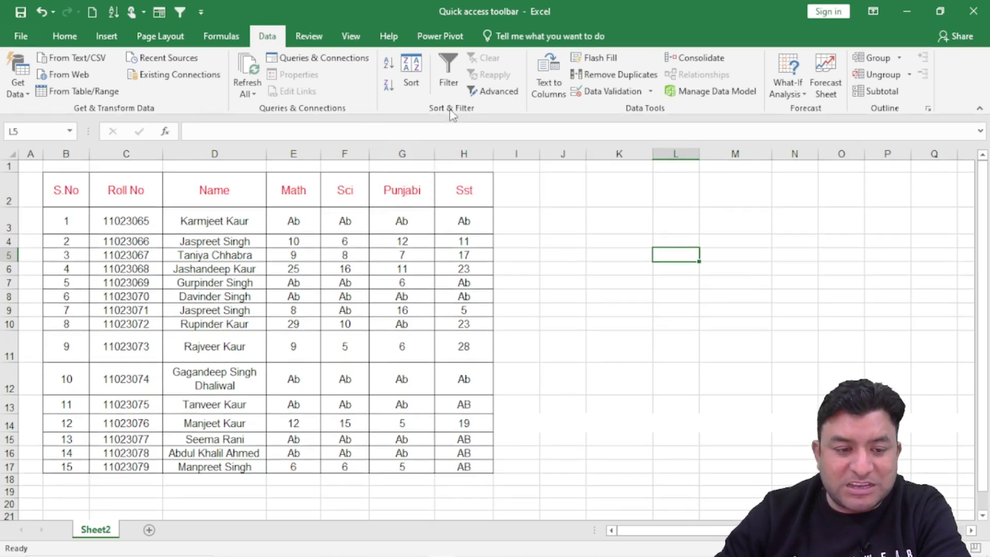
{"action": "left_click", "coordinate": [181, 12]}
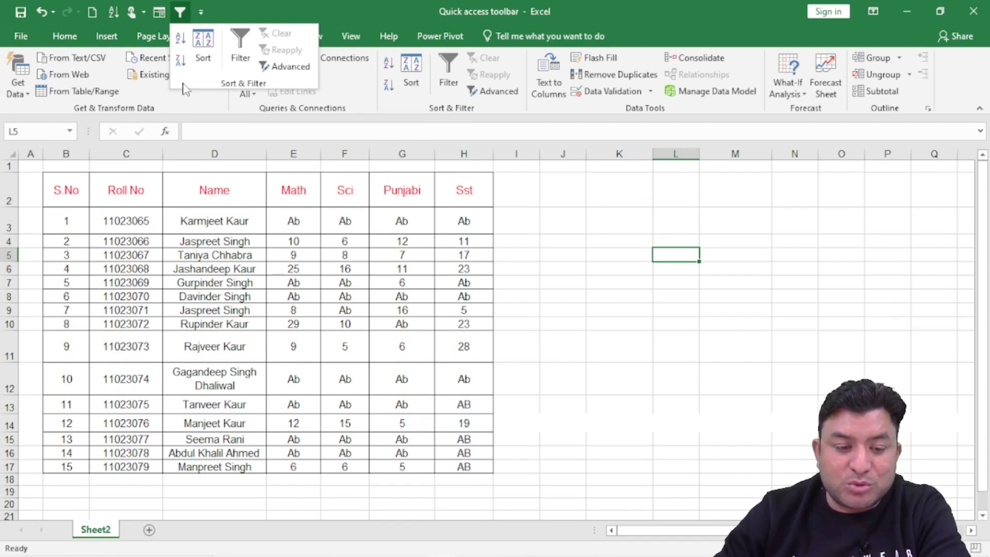
{"action": "left_click", "coordinate": [268, 3]}
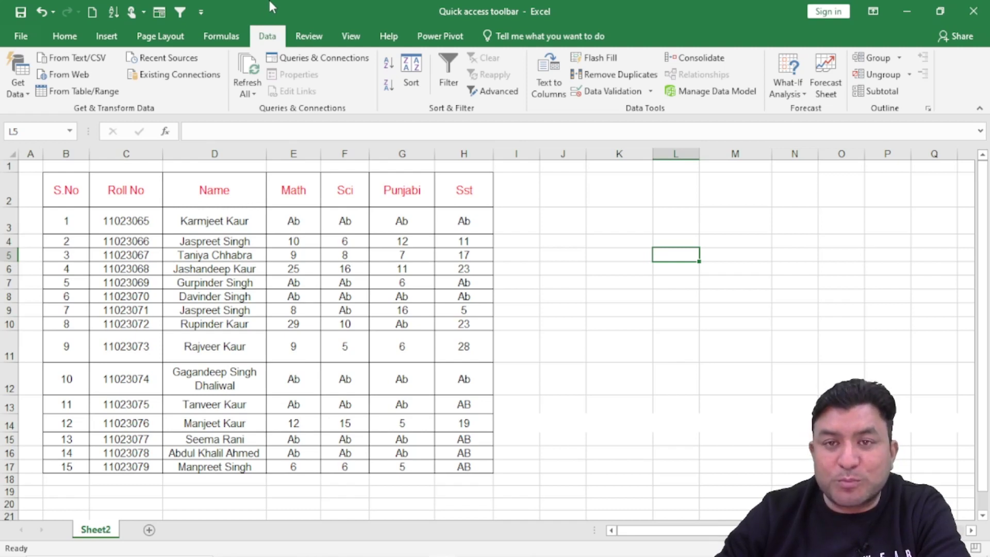
- View the Quick Access Toolbar customization options through More Commands, and close them without changes
{"action": "left_click", "coordinate": [60, 38]}
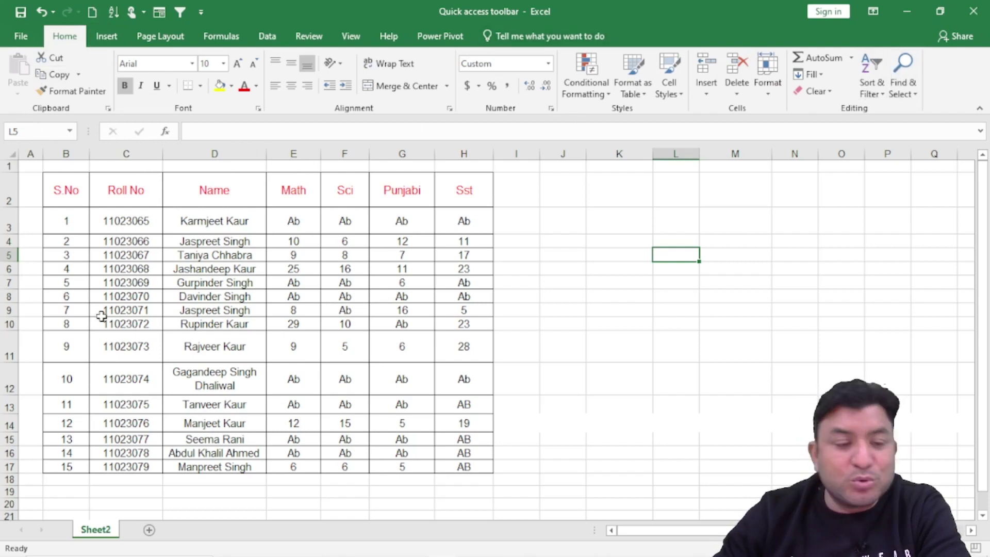
{"action": "left_click", "coordinate": [200, 18]}
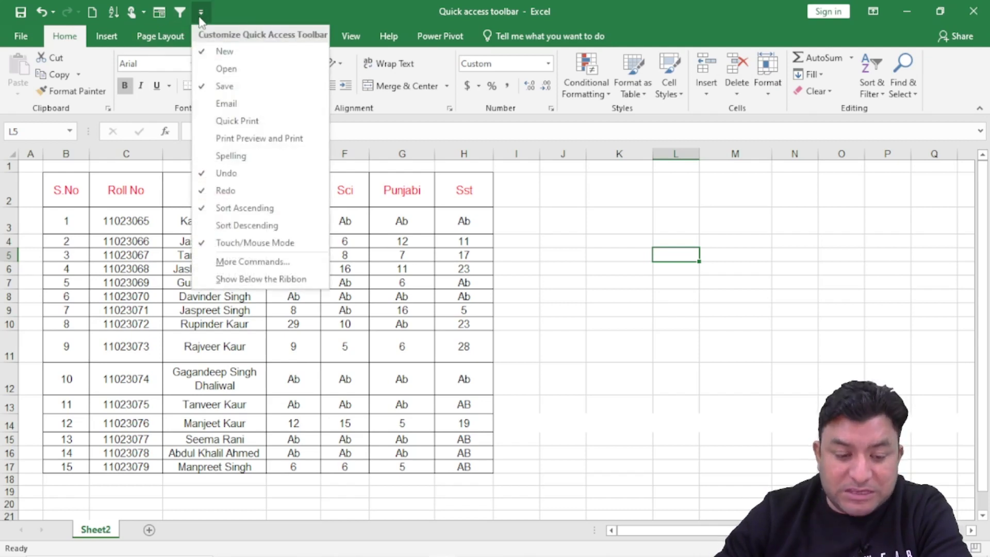
{"action": "left_click", "coordinate": [231, 262]}
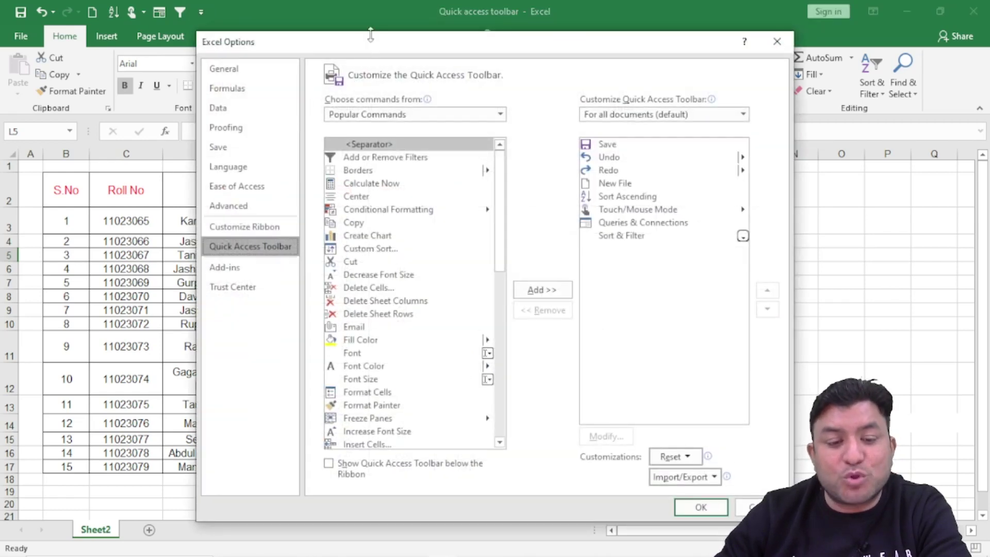
{"action": "left_click_drag", "start_coordinate": [369, 46], "coordinate": [361, 16]}
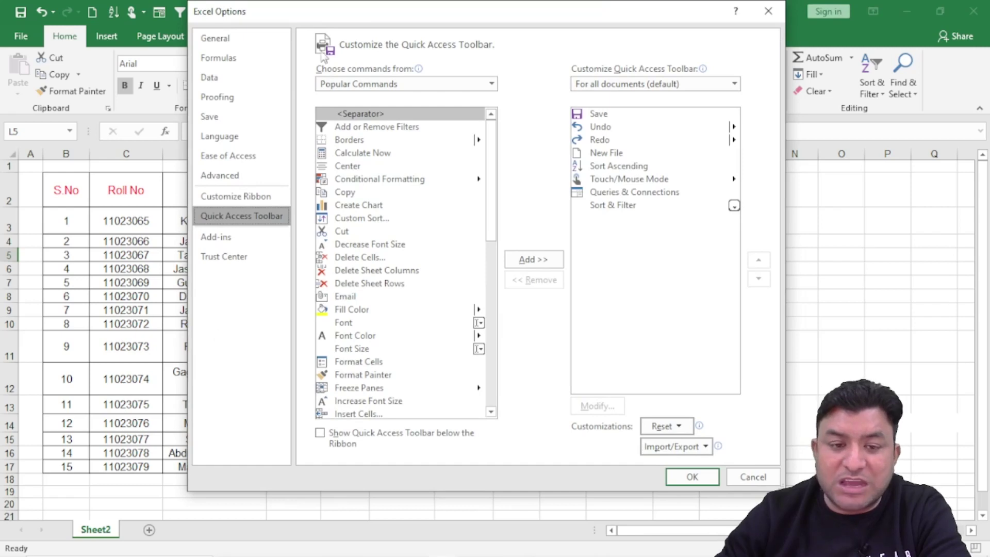
{"action": "left_click_drag", "start_coordinate": [336, 11], "coordinate": [153, 12]}
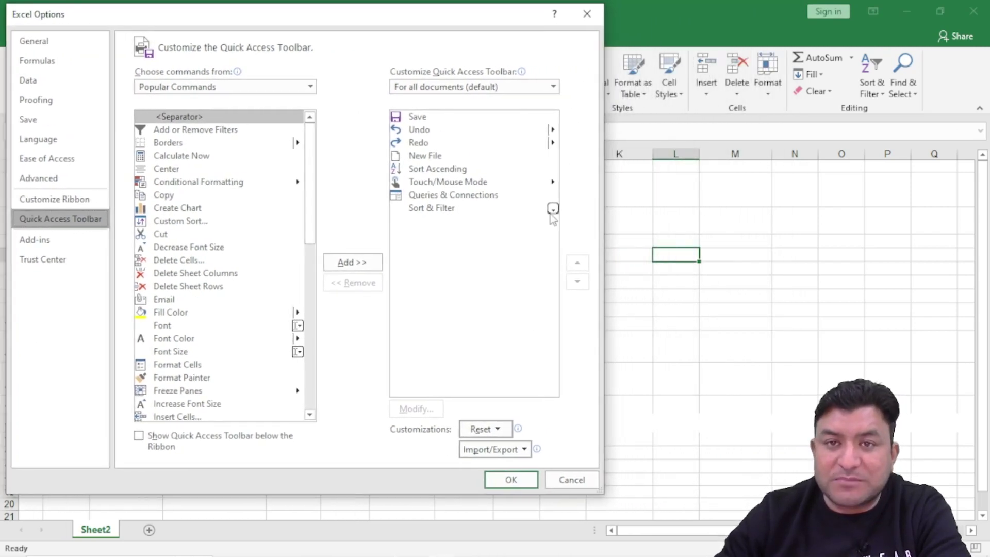
{"action": "left_click", "coordinate": [587, 15]}
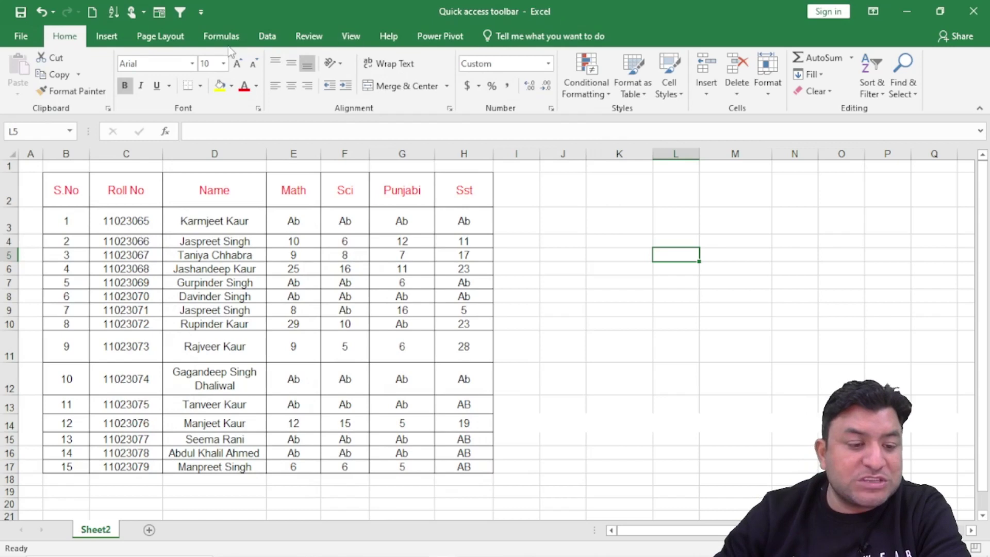
- Bring up the Customize Quick Access Toolbar settings from an existing toolbar command's context options, and dismiss them without changes
{"action": "right_click", "coordinate": [69, 10]}
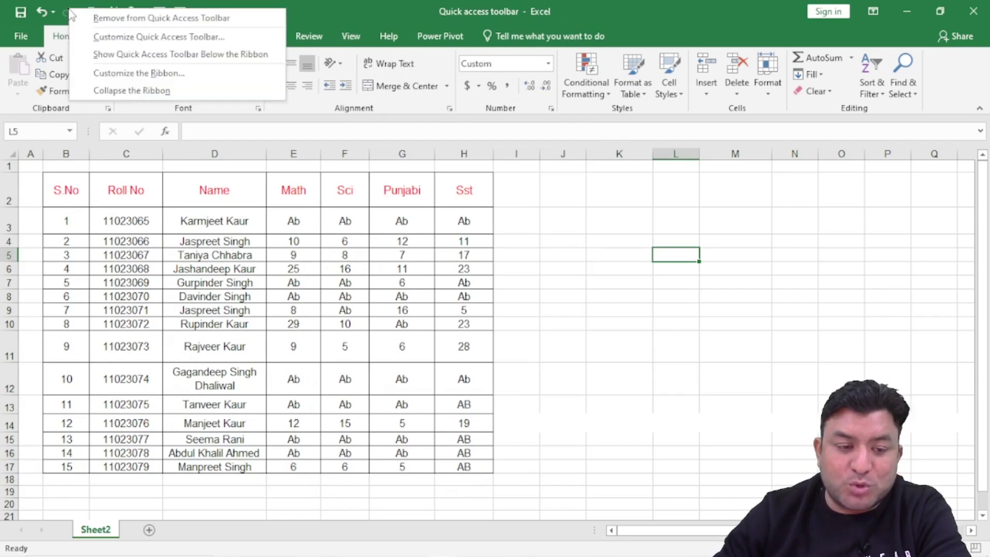
{"action": "left_click", "coordinate": [156, 37]}
{"action": "left_click_drag", "start_coordinate": [373, 41], "coordinate": [206, 14]}
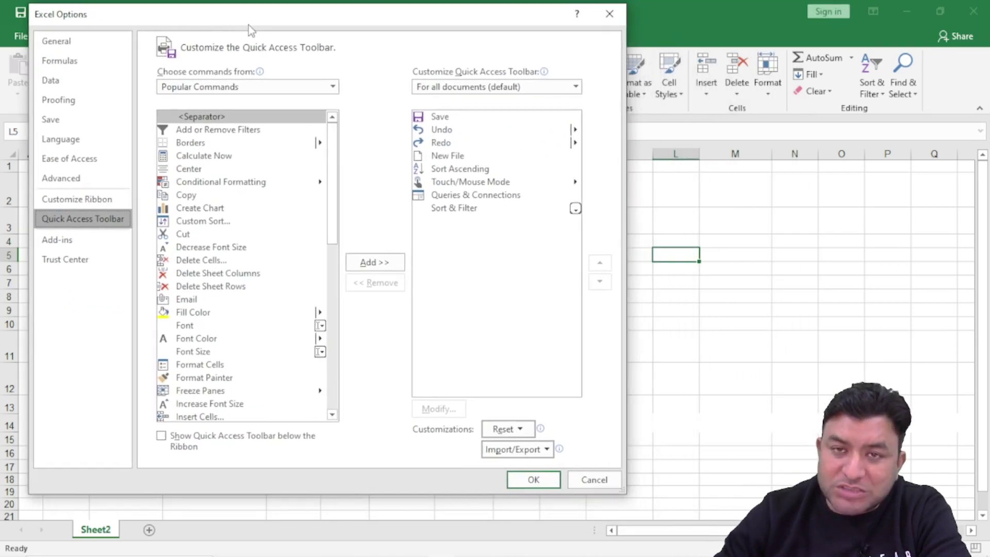
{"action": "left_click", "coordinate": [611, 14]}
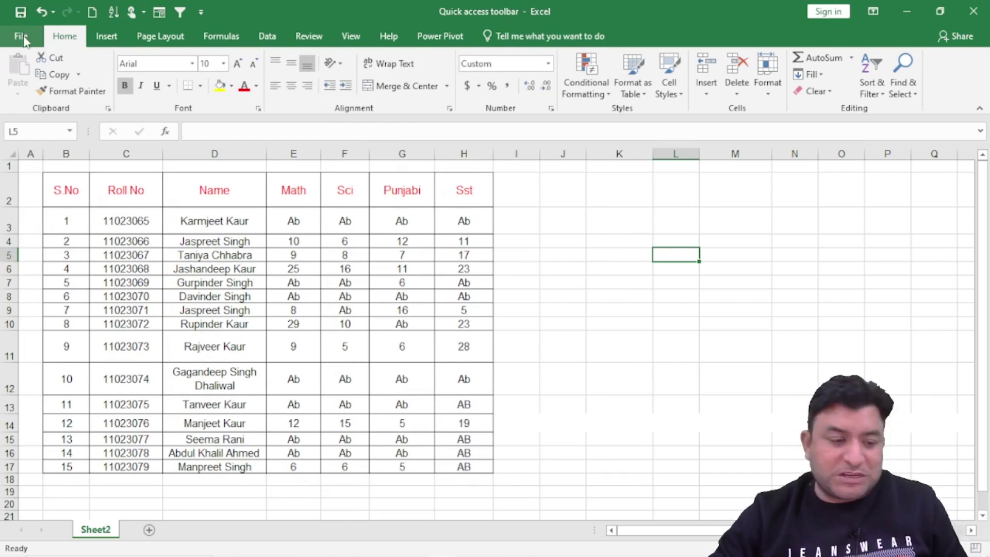
- Open the Quick Access Toolbar page of Excel Options from the File view
{"action": "left_click", "coordinate": [23, 34]}
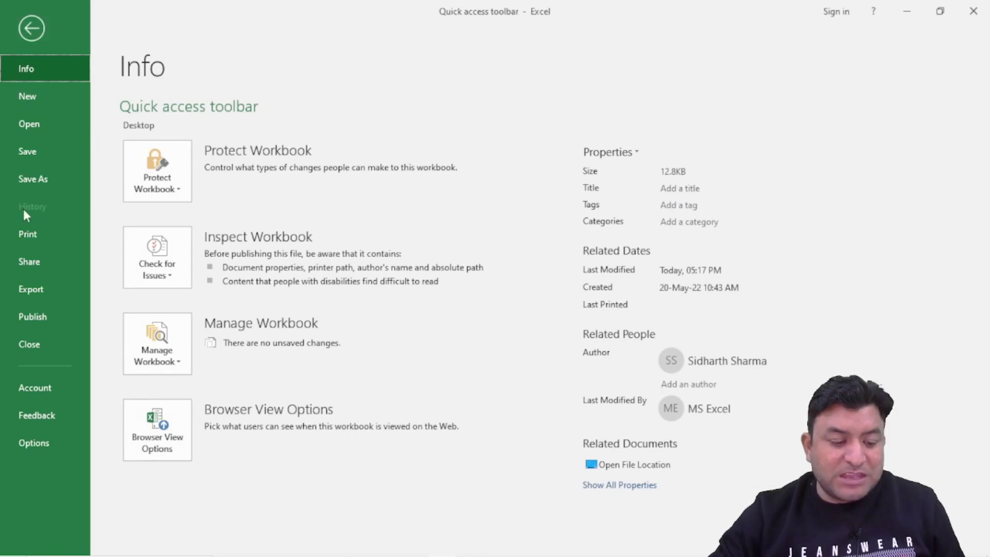
{"action": "left_click", "coordinate": [26, 447]}
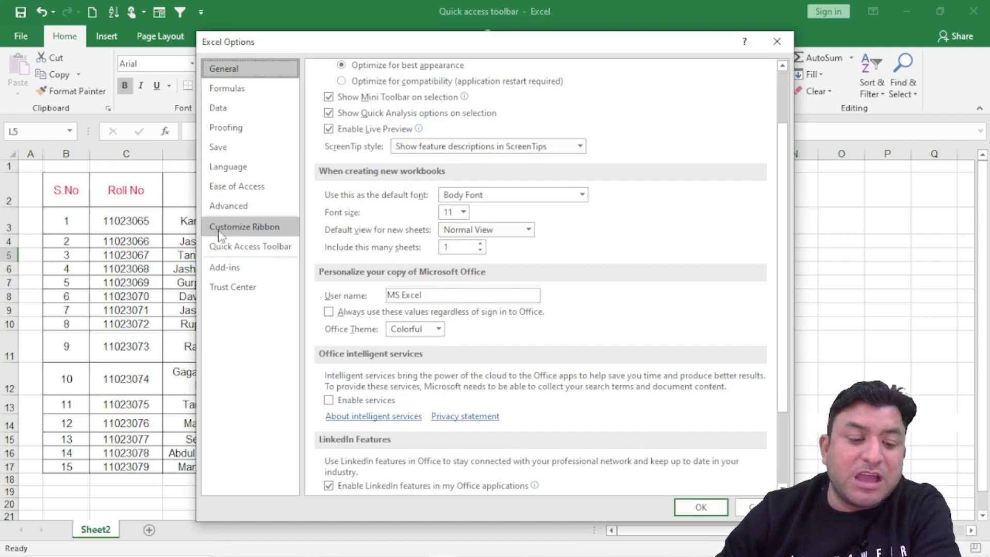
{"action": "left_click", "coordinate": [255, 248]}
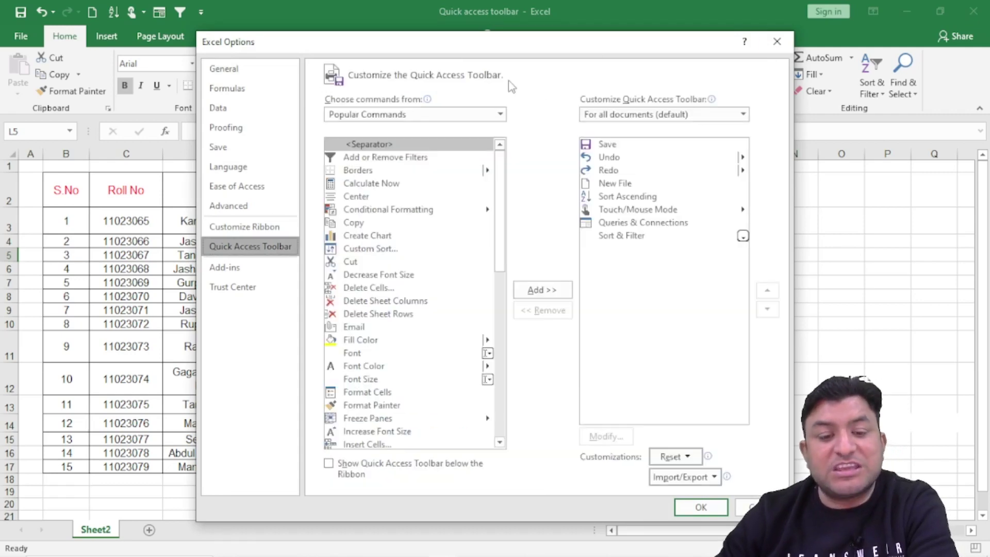
{"action": "left_click_drag", "start_coordinate": [454, 54], "coordinate": [259, 24]}
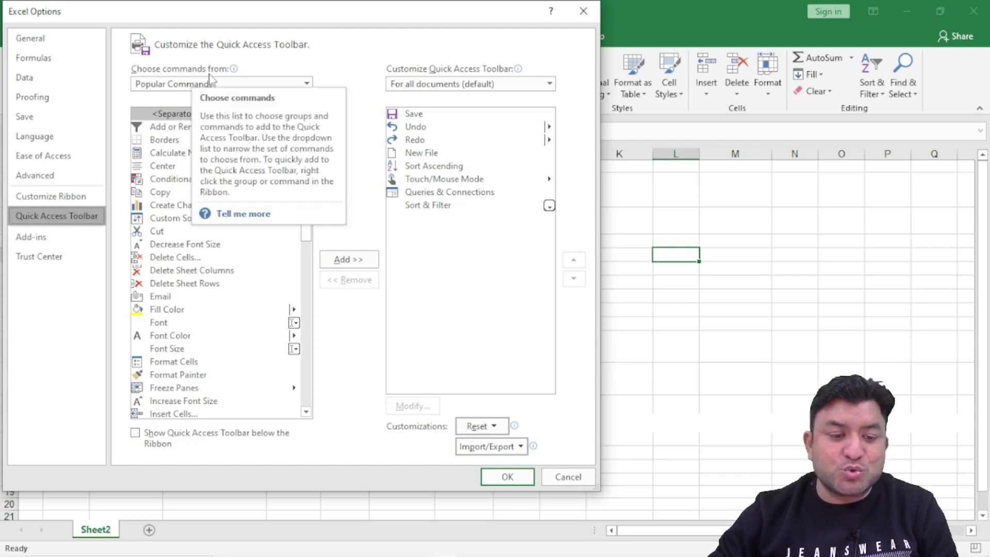
- Examine the available commands under Popular Commands, Commands Not in the Ribbon, File Tab, Print Preview Tab and Data Tab
{"action": "left_click", "coordinate": [307, 84]}
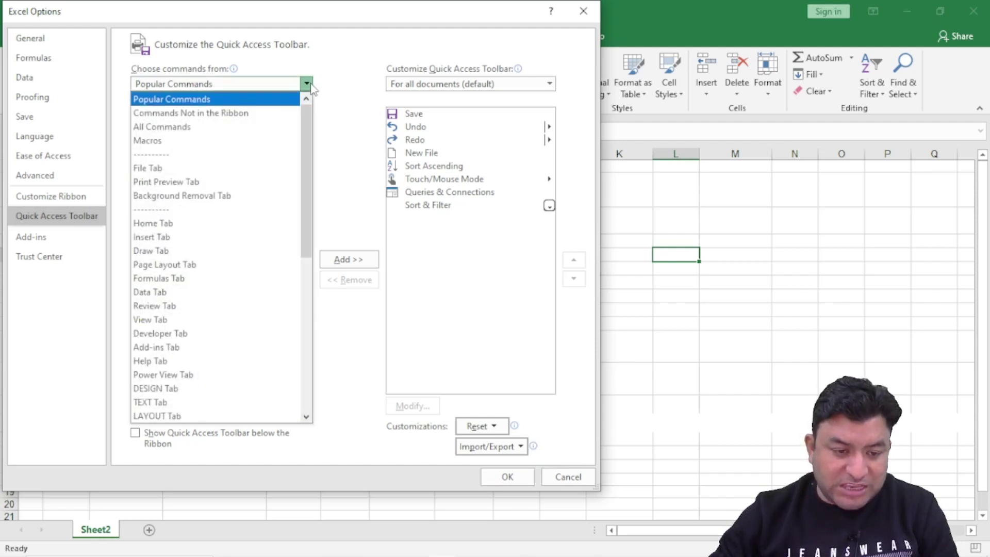
{"action": "left_click", "coordinate": [189, 101]}
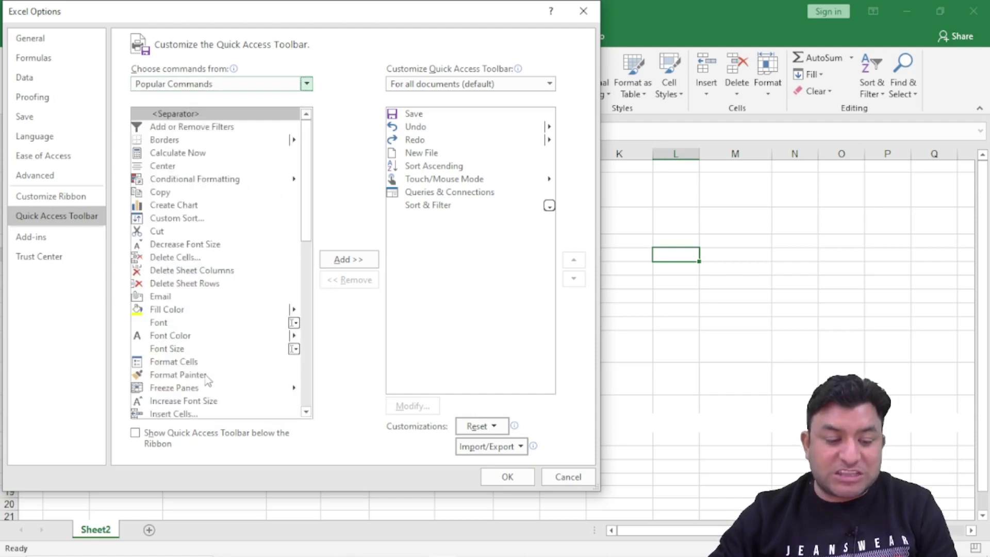
{"action": "left_click", "coordinate": [307, 84]}
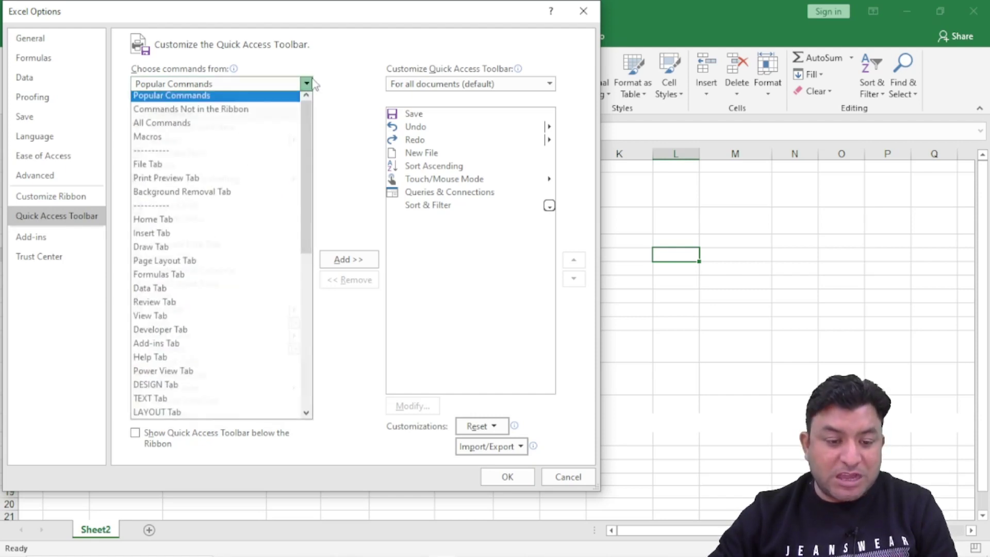
{"action": "left_click", "coordinate": [216, 112]}
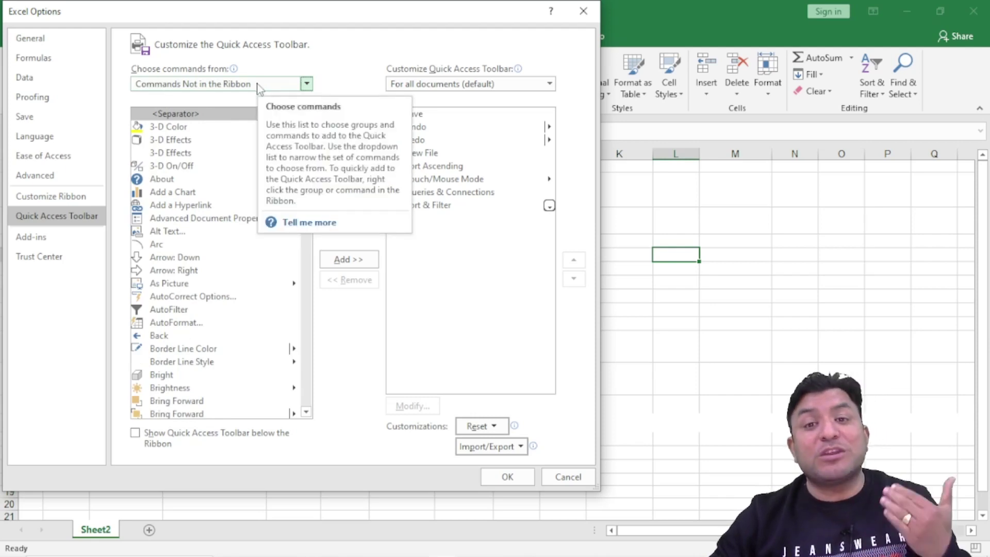
{"action": "scroll", "coordinate": [184, 303], "scroll_direction": "down", "scroll_amount": 12}
{"action": "scroll", "coordinate": [185, 303], "scroll_direction": "down", "scroll_amount": 8}
{"action": "scroll", "coordinate": [185, 303], "scroll_direction": "up", "scroll_amount": 20}
{"action": "left_click", "coordinate": [307, 85]}
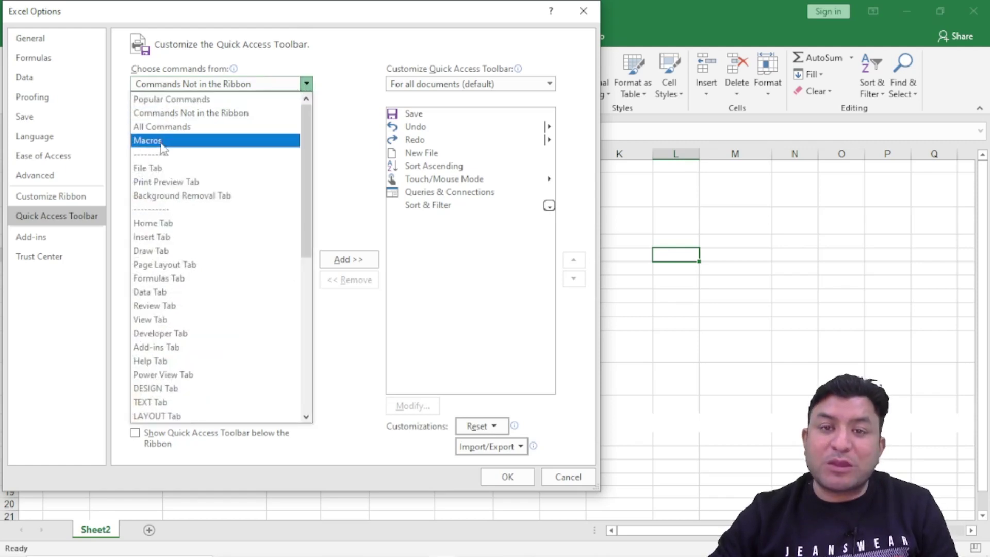
{"action": "left_click", "coordinate": [152, 169]}
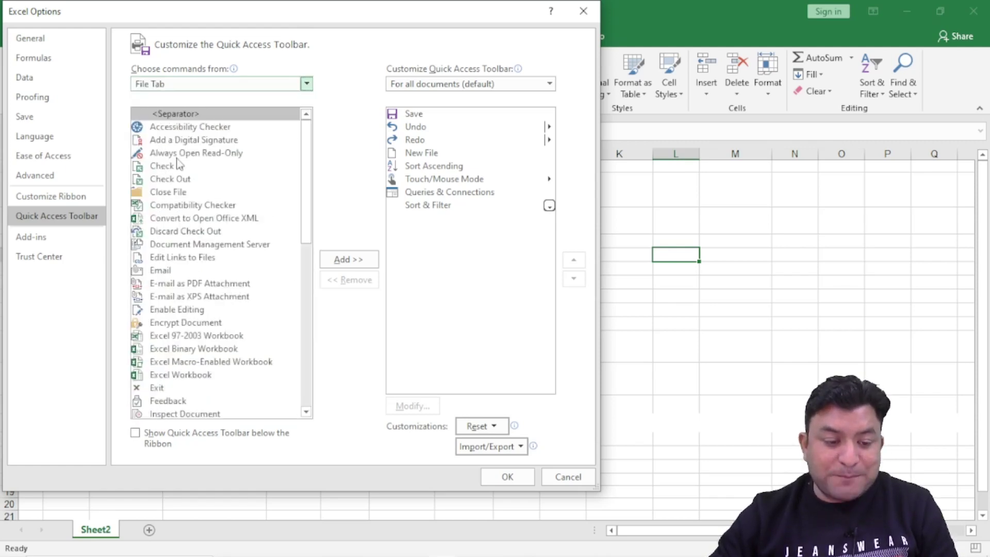
{"action": "left_click", "coordinate": [307, 84]}
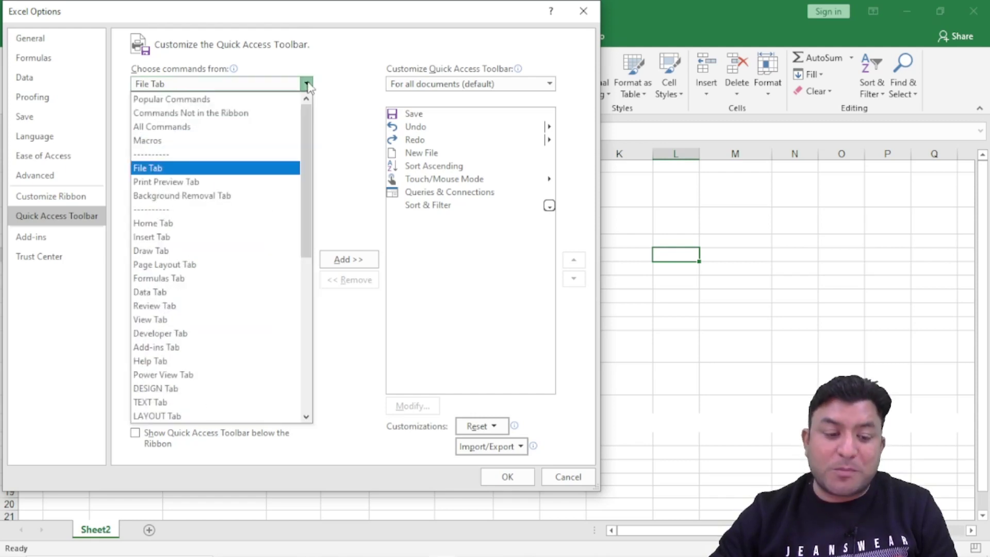
{"action": "left_click", "coordinate": [166, 182]}
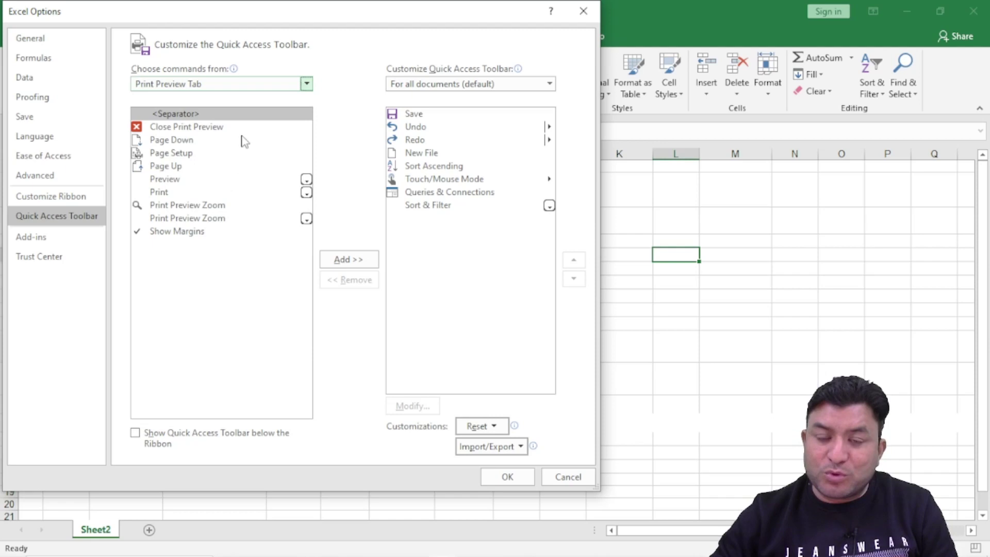
{"action": "left_click", "coordinate": [311, 85]}
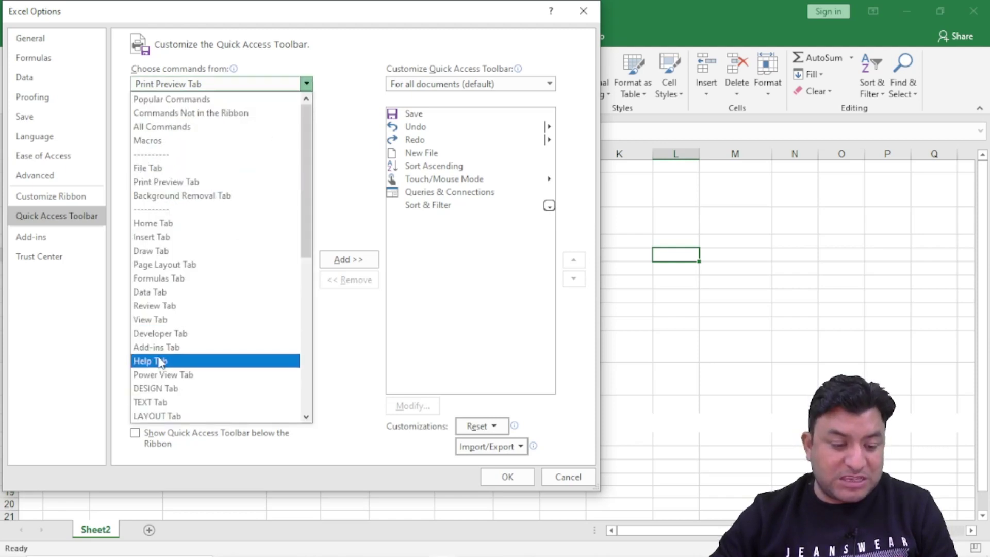
{"action": "left_click", "coordinate": [156, 294]}
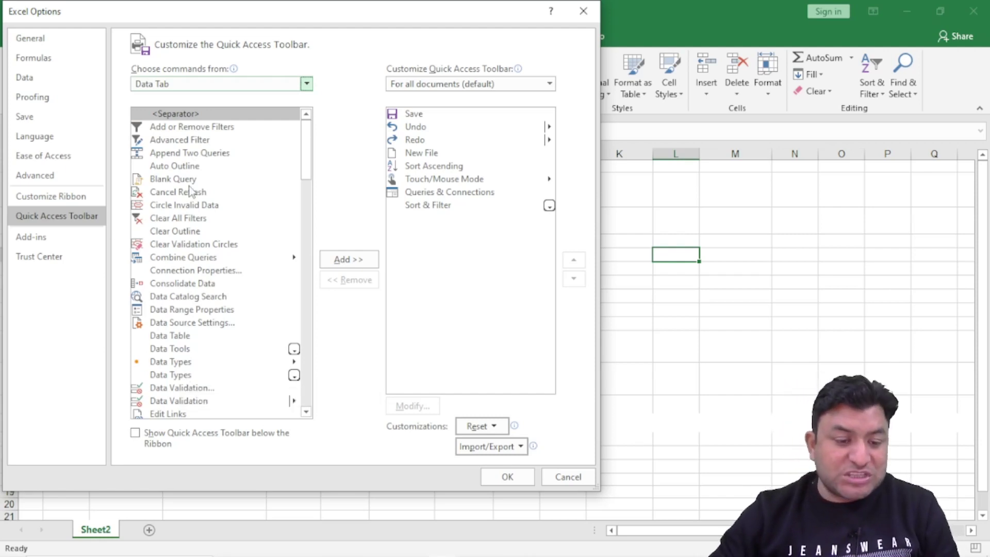
- Add 3-D Color, Add a Chart and Advanced Document Properties from Commands Not in the Ribbon to the Quick Access Toolbar
{"action": "left_click", "coordinate": [306, 83]}
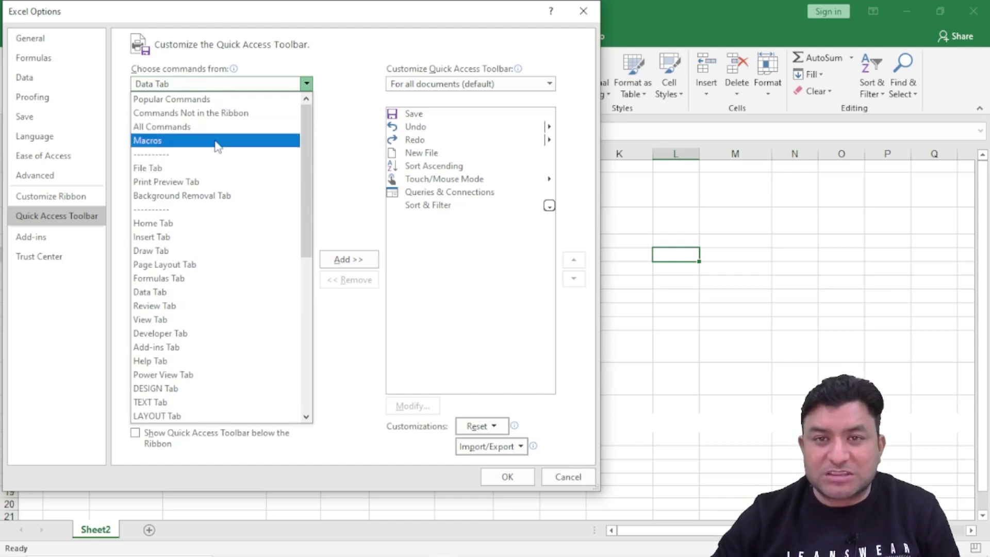
{"action": "left_click", "coordinate": [190, 113]}
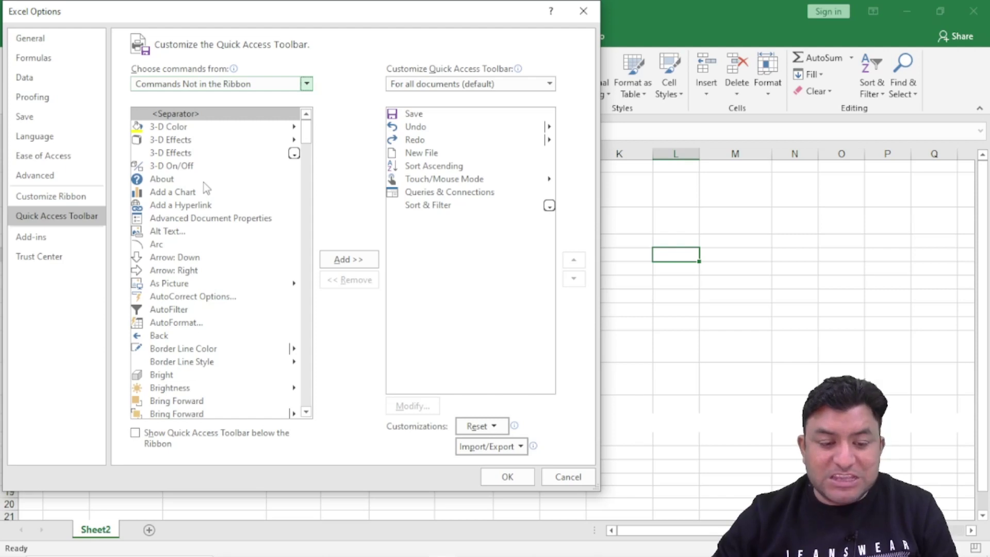
{"action": "left_click", "coordinate": [176, 129]}
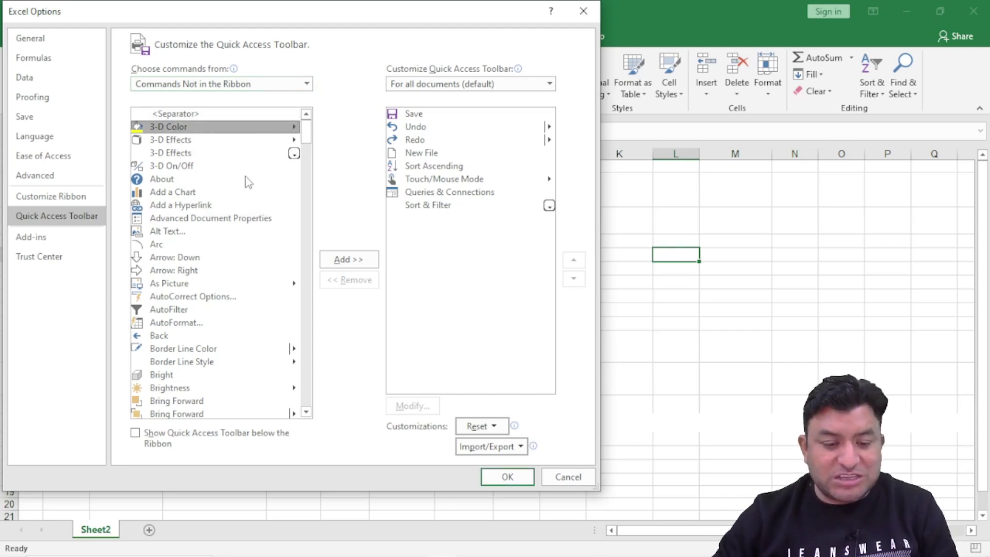
{"action": "left_click", "coordinate": [337, 259]}
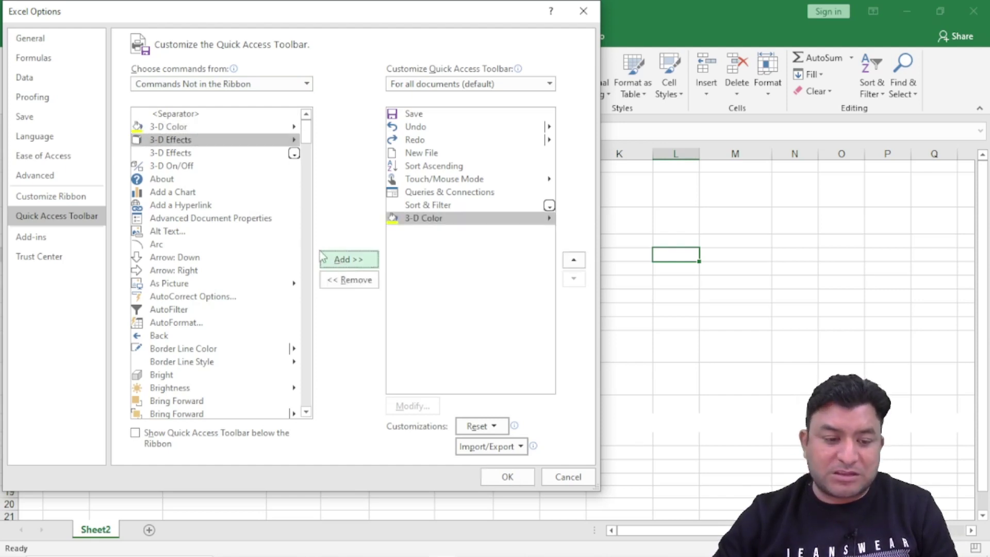
{"action": "left_click", "coordinate": [189, 193]}
{"action": "left_click", "coordinate": [336, 260]}
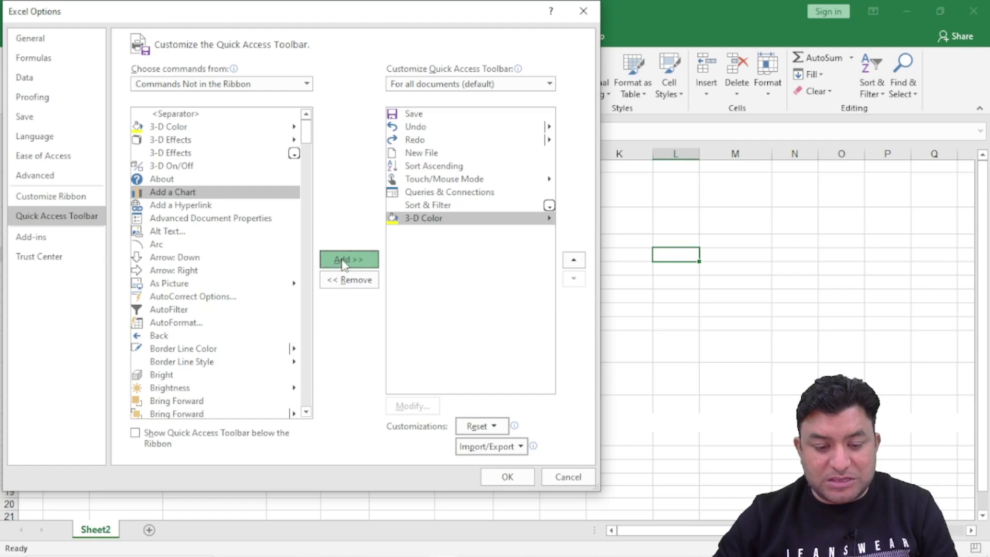
{"action": "left_click", "coordinate": [175, 219]}
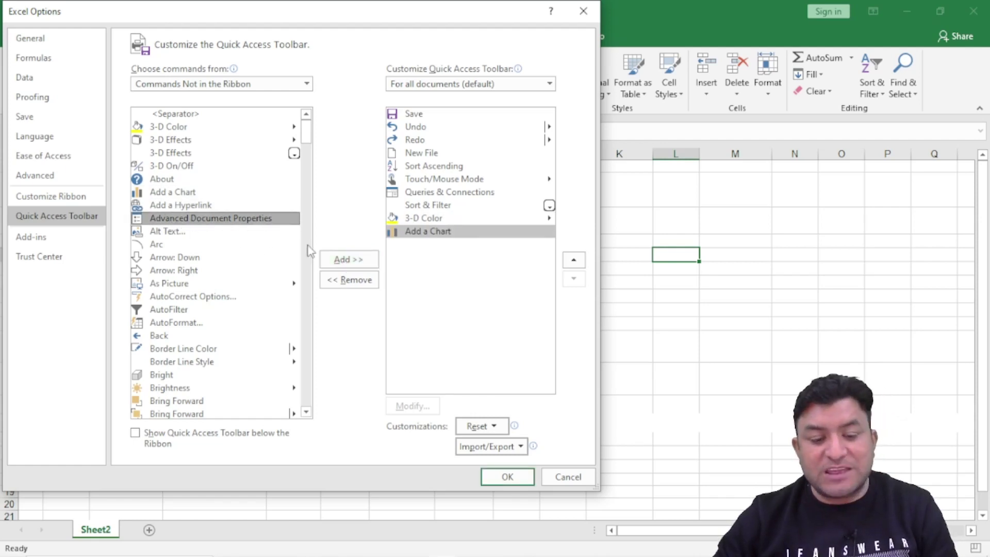
{"action": "left_click", "coordinate": [349, 261]}
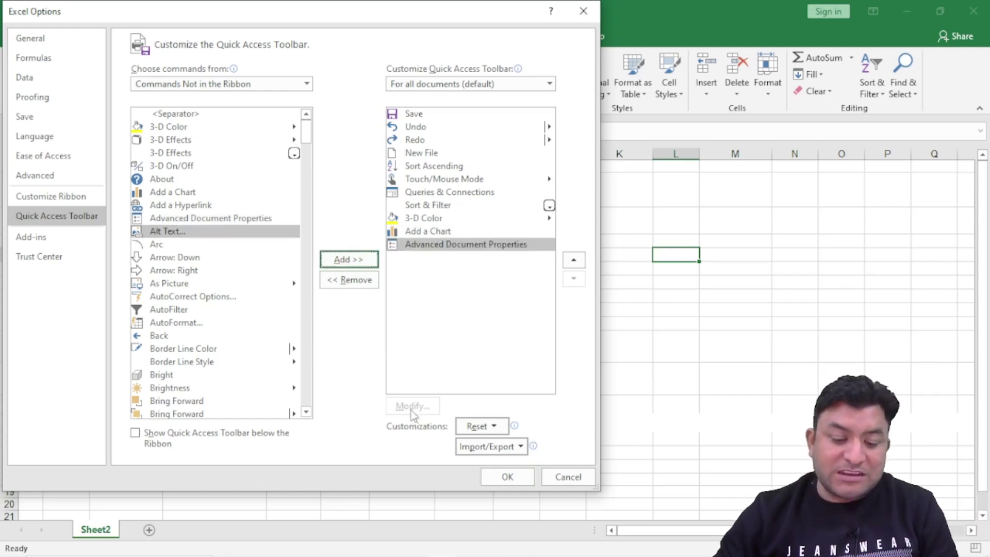
{"action": "left_click", "coordinate": [491, 475]}
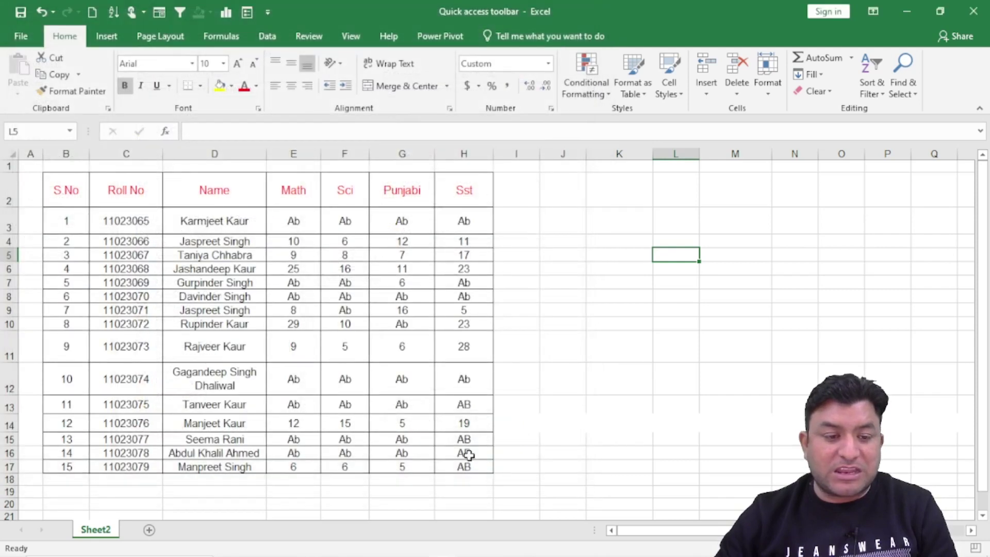
- Insert a separator after each of Save, Undo and Redo in the Quick Access Toolbar's command list
{"action": "left_click", "coordinate": [268, 16]}
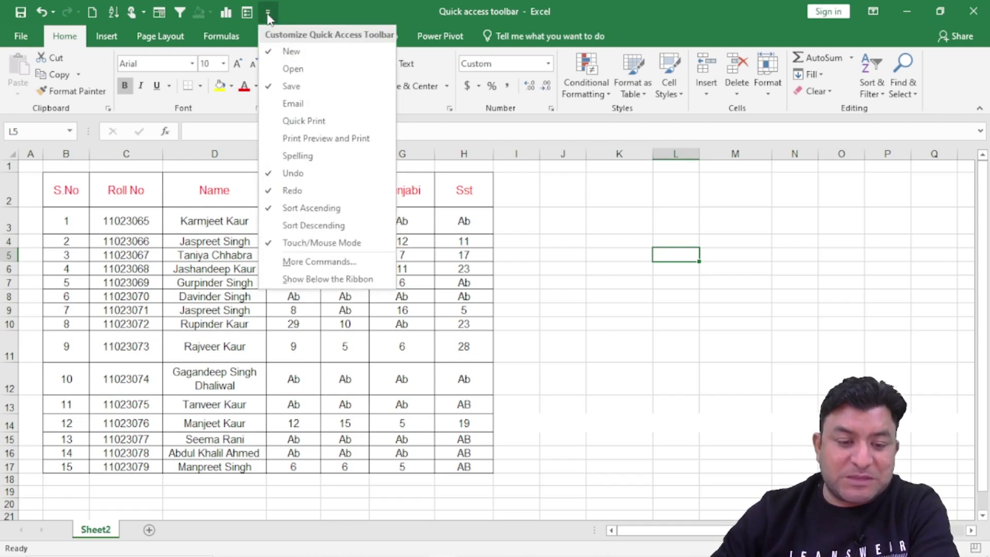
{"action": "left_click", "coordinate": [320, 262]}
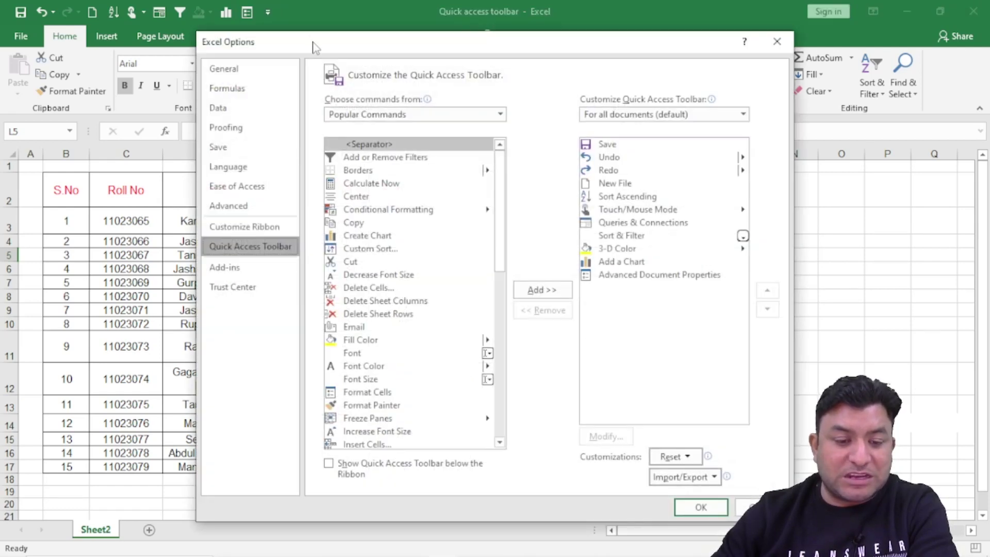
{"action": "left_click_drag", "start_coordinate": [311, 42], "coordinate": [118, 17]}
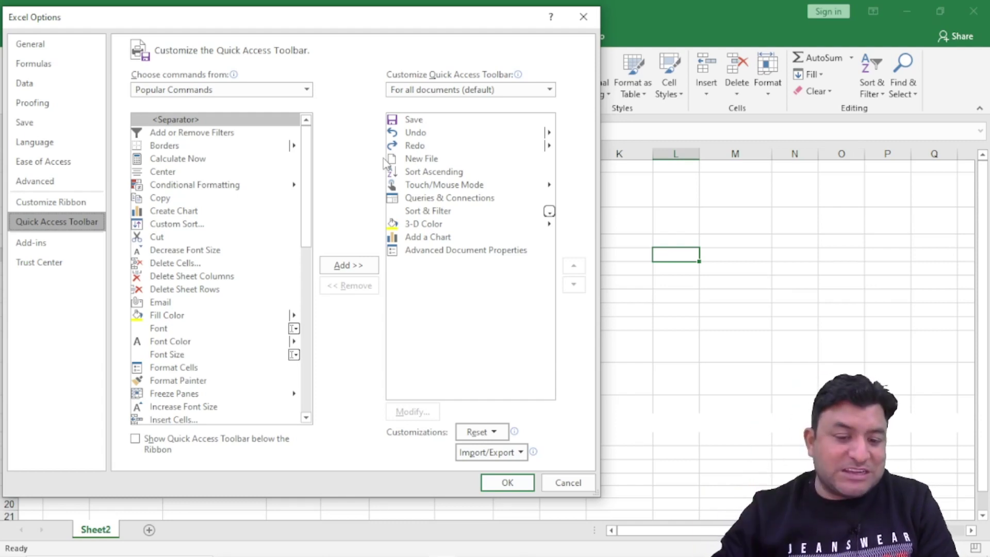
{"action": "left_click", "coordinate": [414, 122]}
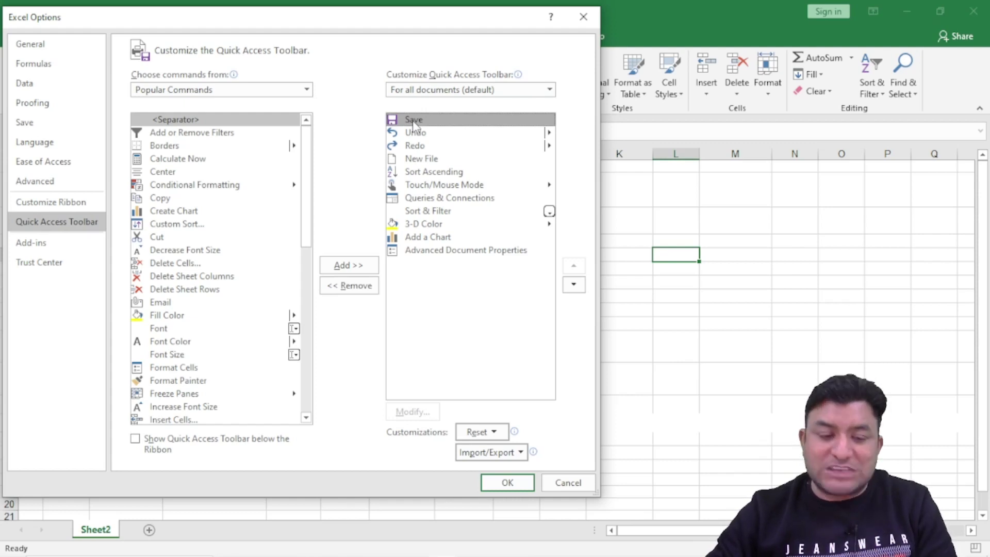
{"action": "left_click", "coordinate": [209, 121]}
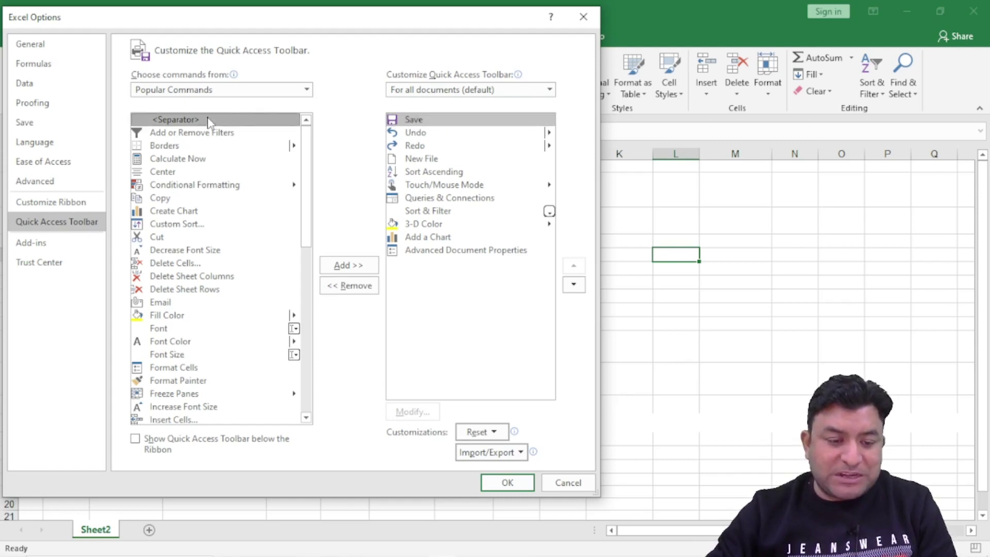
{"action": "double_click", "coordinate": [209, 124]}
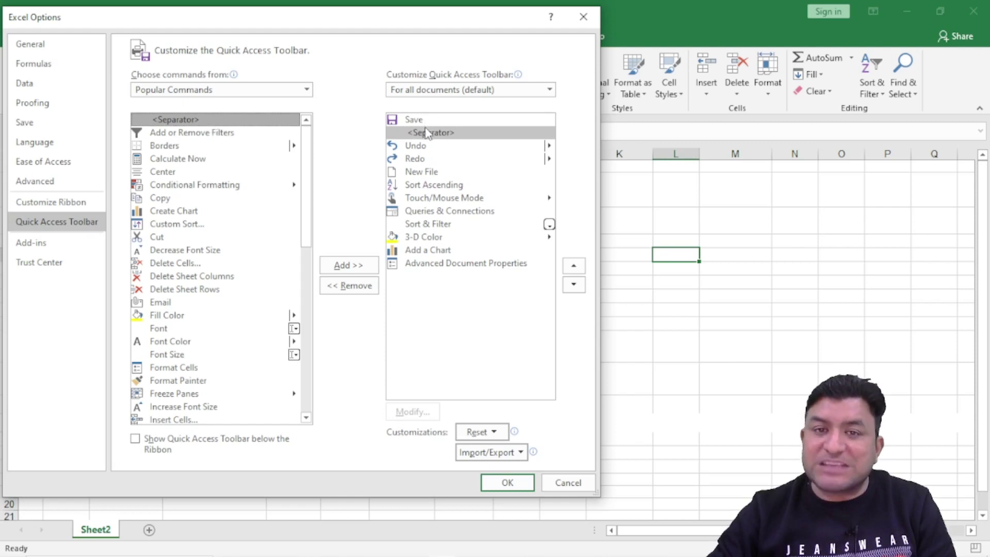
{"action": "left_click", "coordinate": [419, 149]}
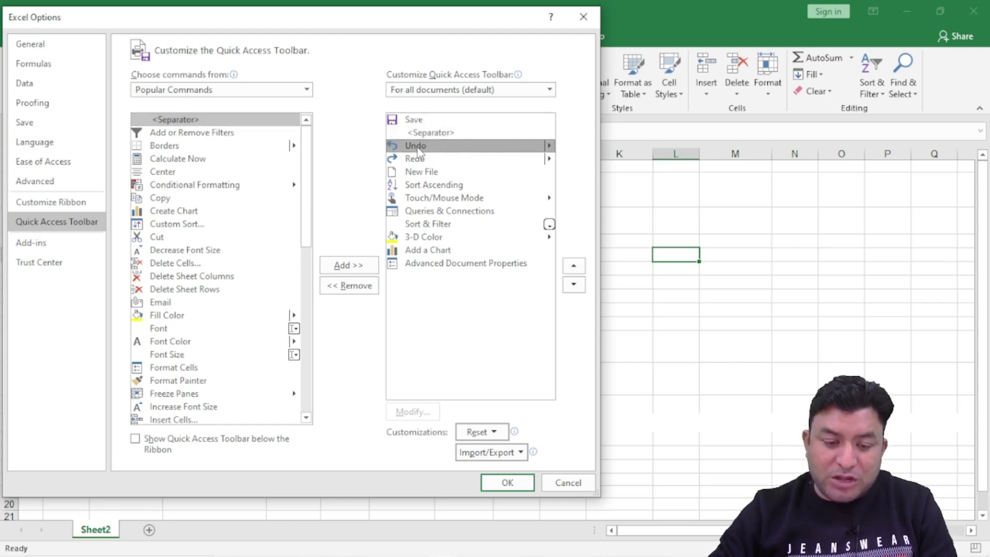
{"action": "left_click", "coordinate": [209, 121]}
{"action": "double_click", "coordinate": [209, 120]}
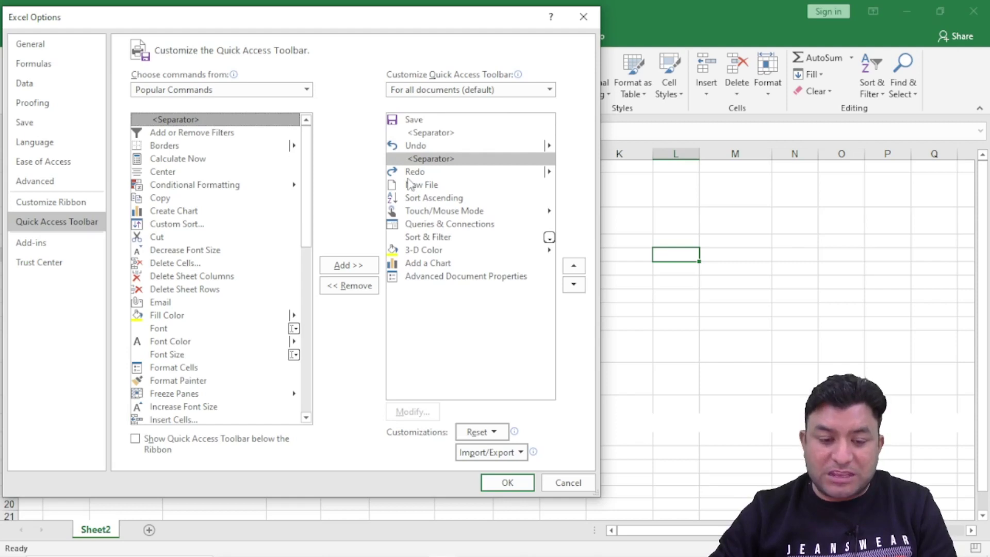
{"action": "left_click", "coordinate": [411, 173]}
{"action": "double_click", "coordinate": [215, 120]}
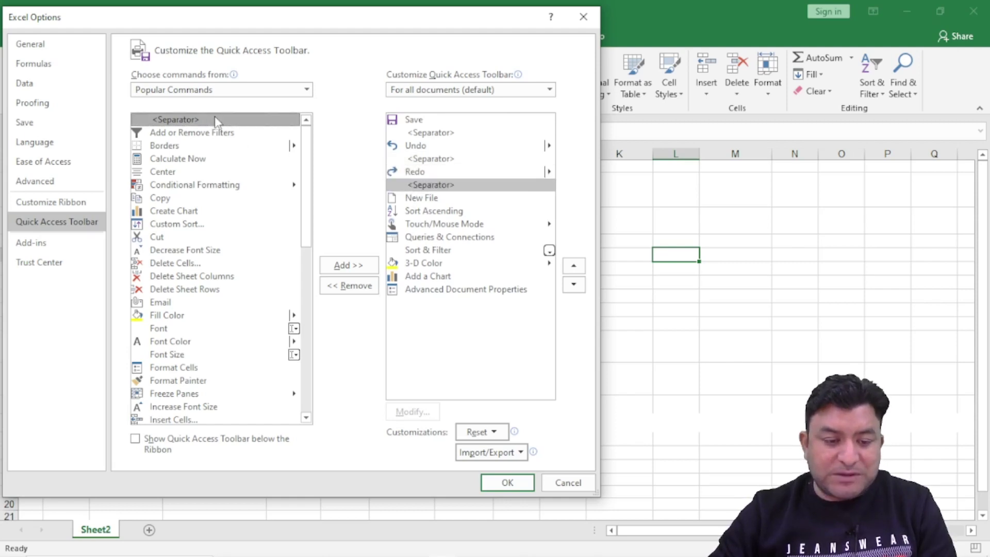
- Insert a separator after each of New File, Sort Ascending and Touch/Mouse Mode, and apply the Quick Access Toolbar changes
{"action": "left_click", "coordinate": [422, 201]}
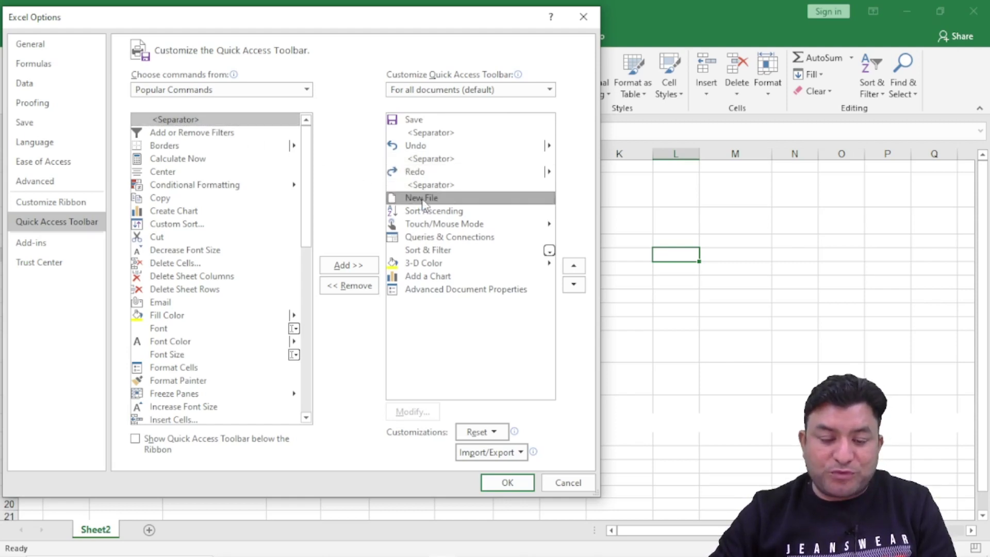
{"action": "double_click", "coordinate": [217, 122]}
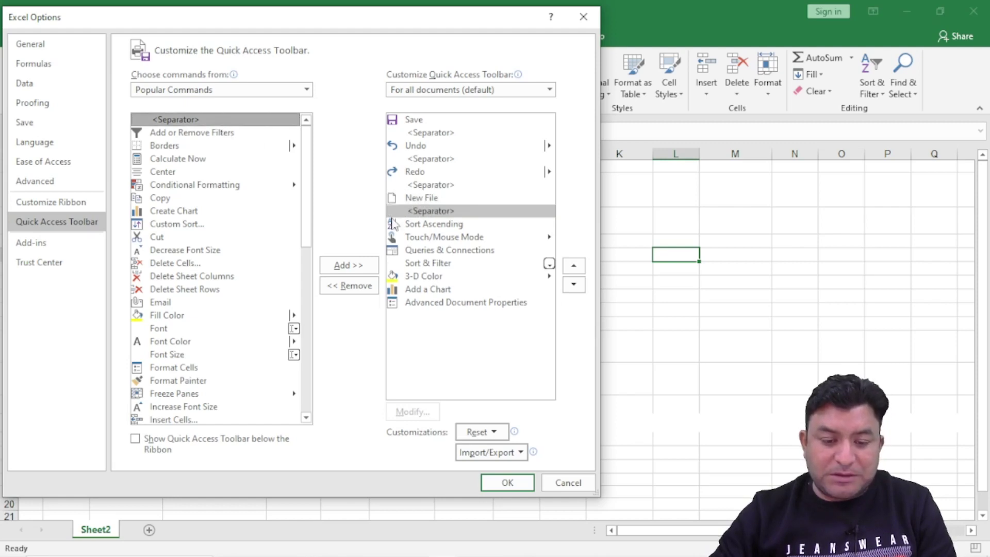
{"action": "left_click", "coordinate": [416, 226]}
{"action": "left_click", "coordinate": [183, 122]}
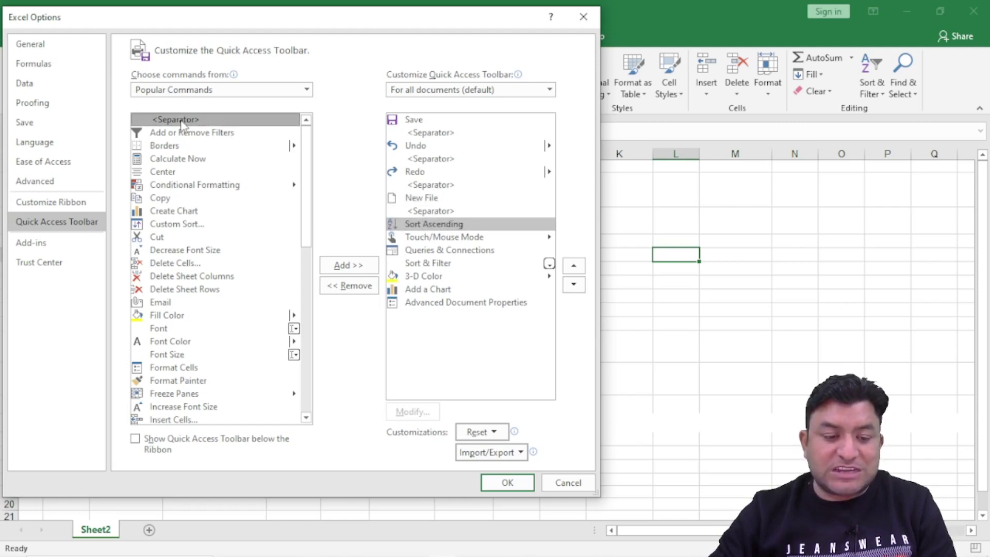
{"action": "double_click", "coordinate": [183, 123]}
{"action": "left_click", "coordinate": [422, 252]}
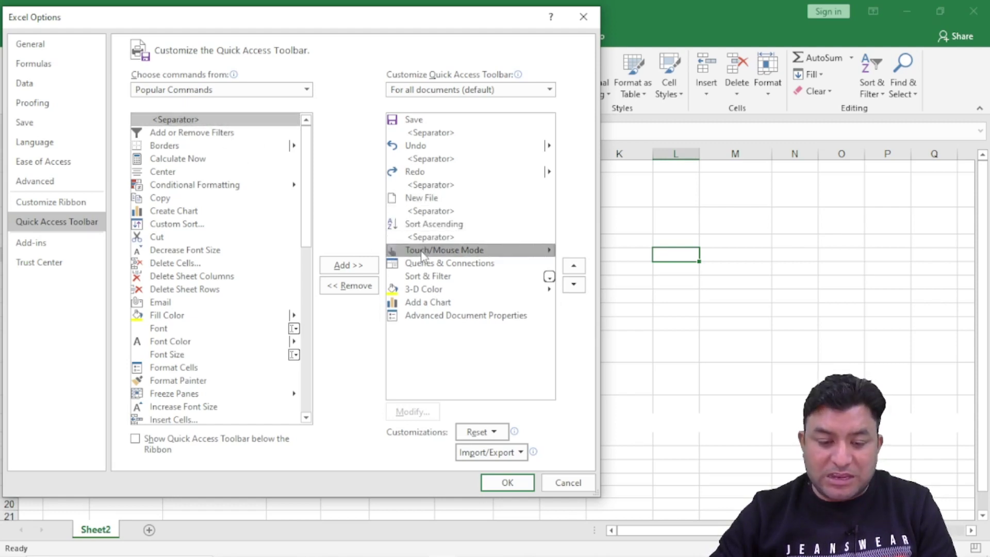
{"action": "double_click", "coordinate": [172, 122]}
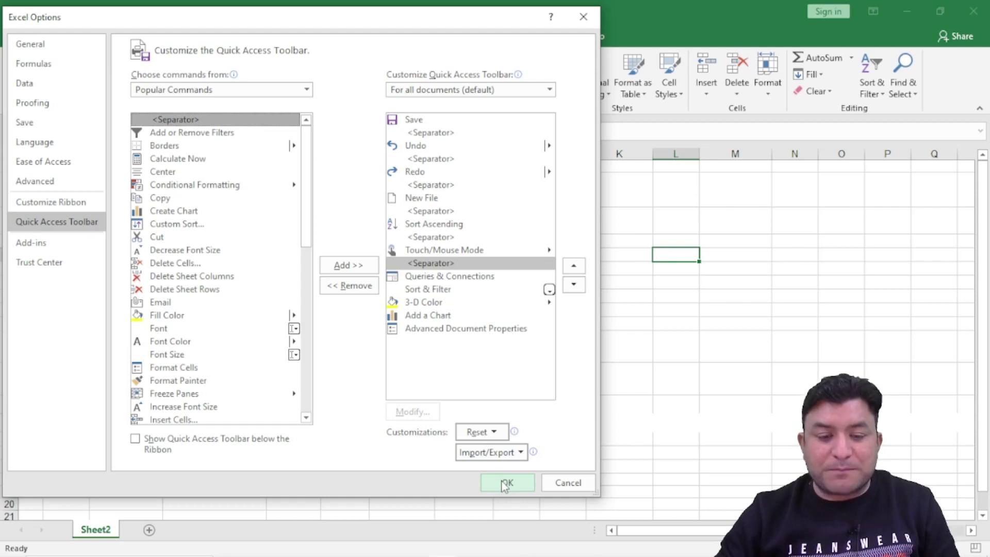
{"action": "left_click", "coordinate": [506, 483]}
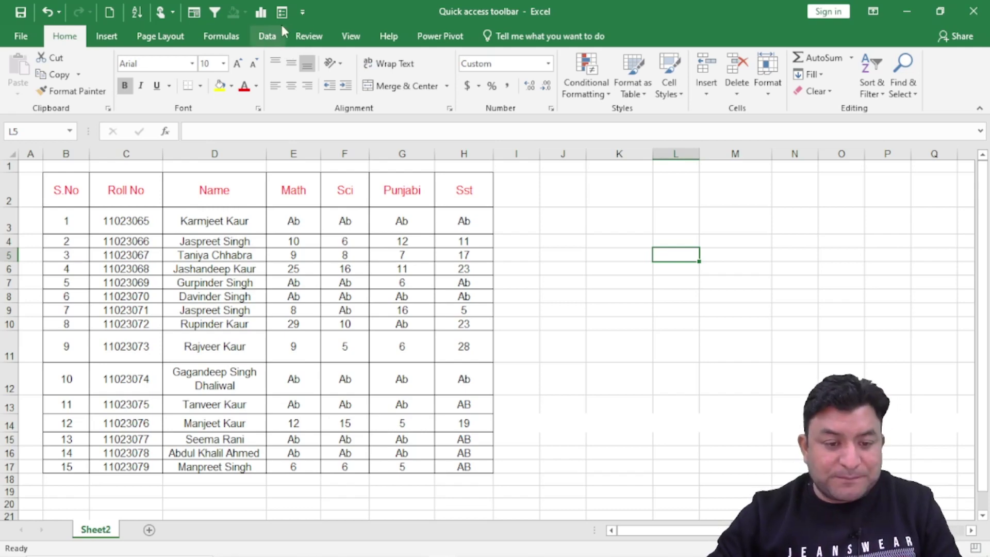
- View the Quick Access Toolbar's current command list through More Commands, and close it without changes
{"action": "left_click", "coordinate": [300, 14]}
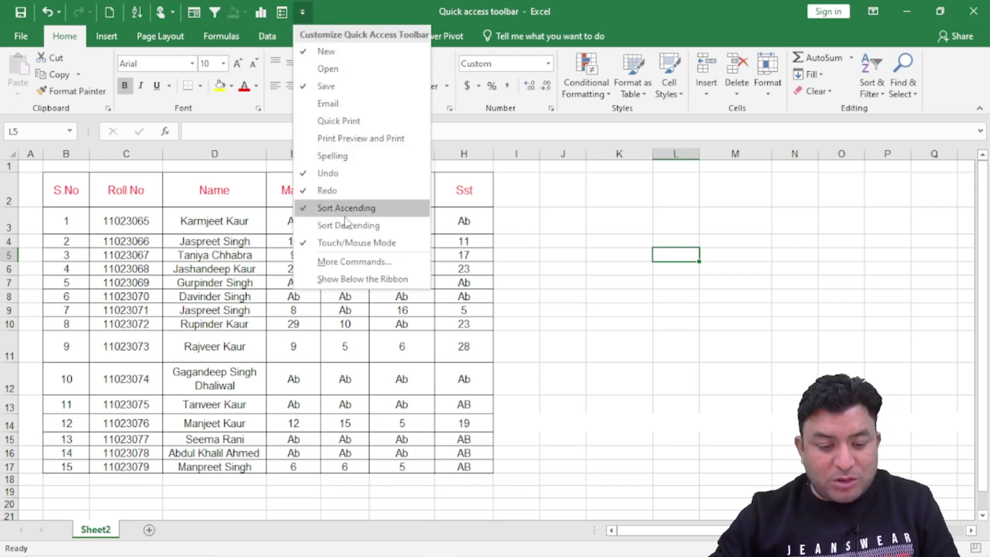
{"action": "left_click", "coordinate": [354, 262]}
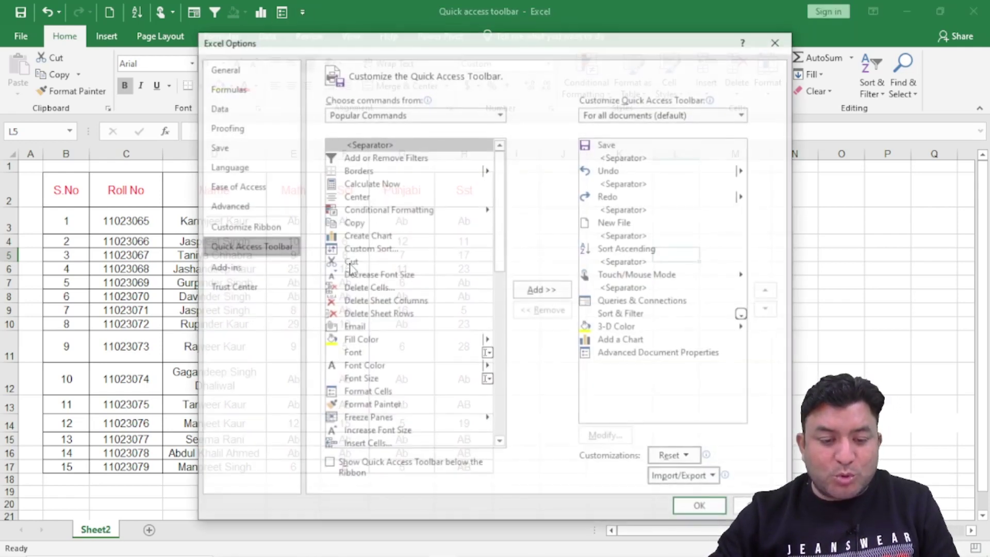
{"action": "left_click_drag", "start_coordinate": [359, 45], "coordinate": [159, 13]}
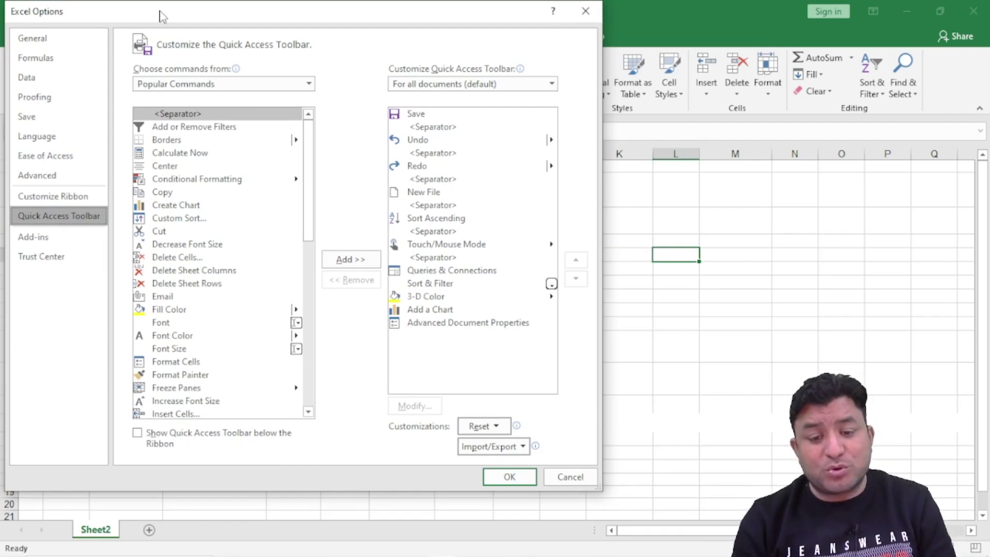
{"action": "left_click", "coordinate": [560, 475]}
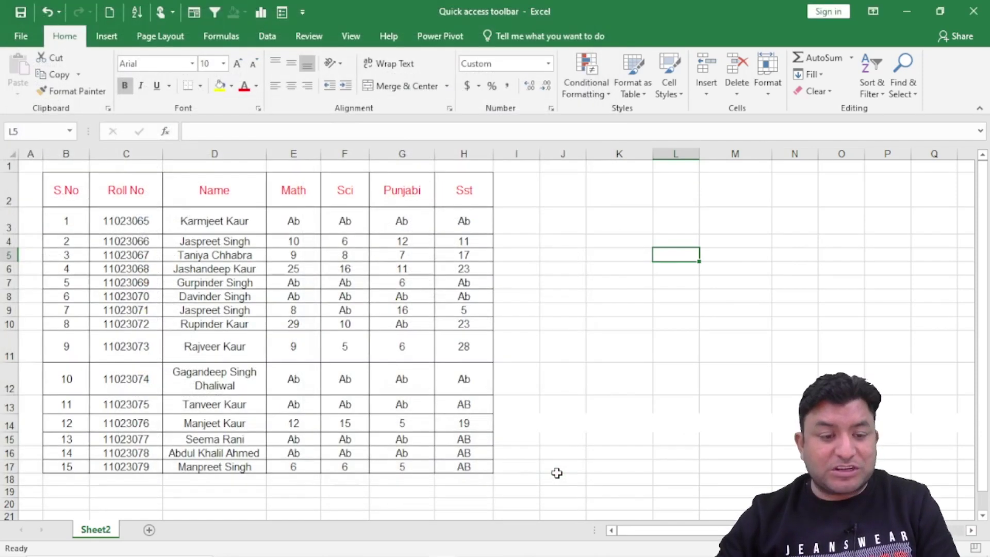
- Remove the New File command and the extra separator before Sort Ascending directly from the Quick Access Toolbar
{"action": "right_click", "coordinate": [110, 16]}
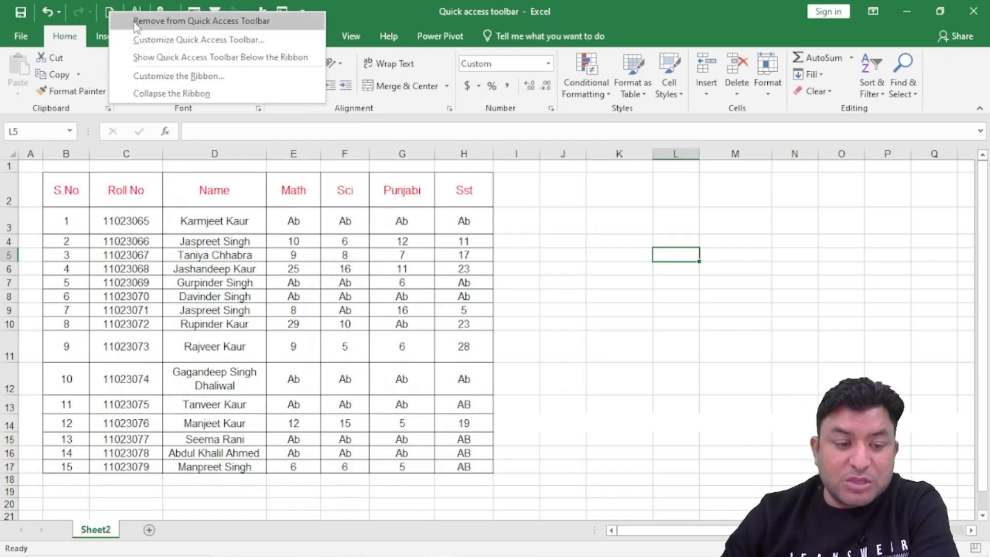
{"action": "left_click", "coordinate": [214, 23]}
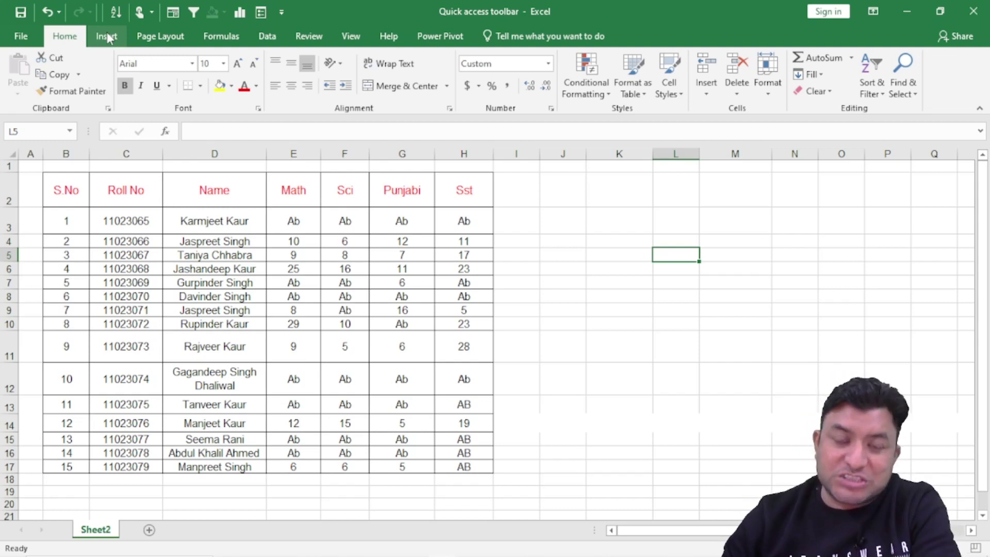
{"action": "right_click", "coordinate": [102, 15]}
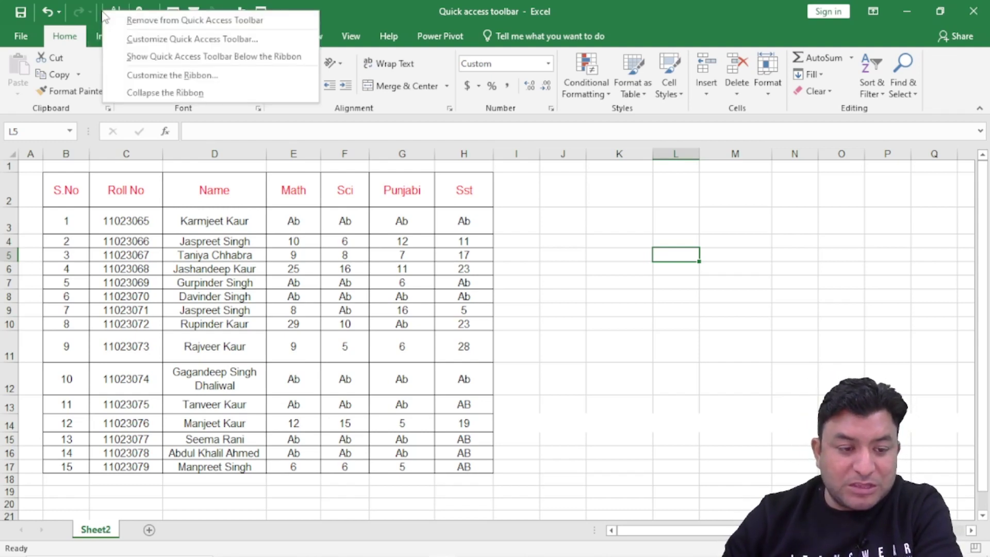
{"action": "left_click", "coordinate": [133, 20]}
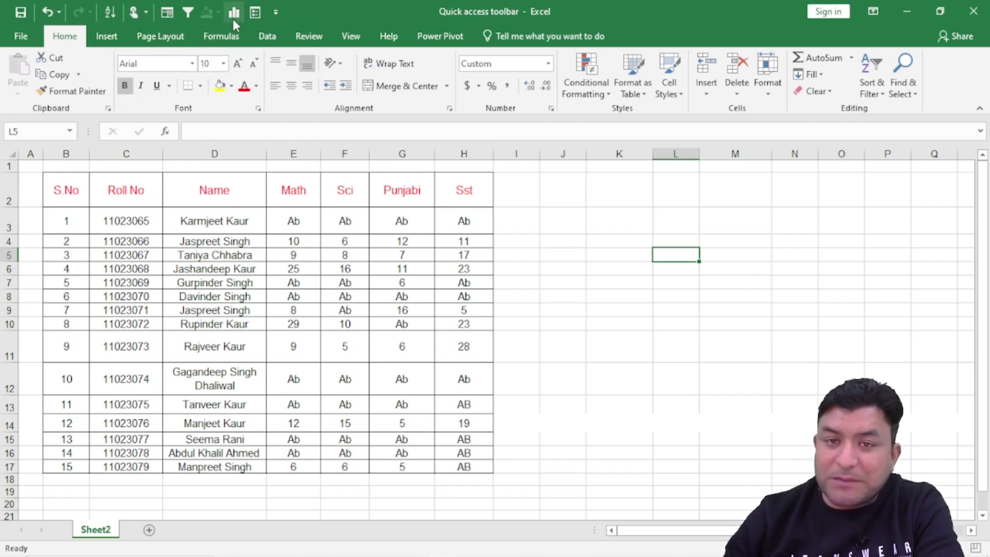
- Remove Sort Ascending and Touch/Mouse Mode from the Quick Access Toolbar's command list through More Commands
{"action": "left_click", "coordinate": [277, 12]}
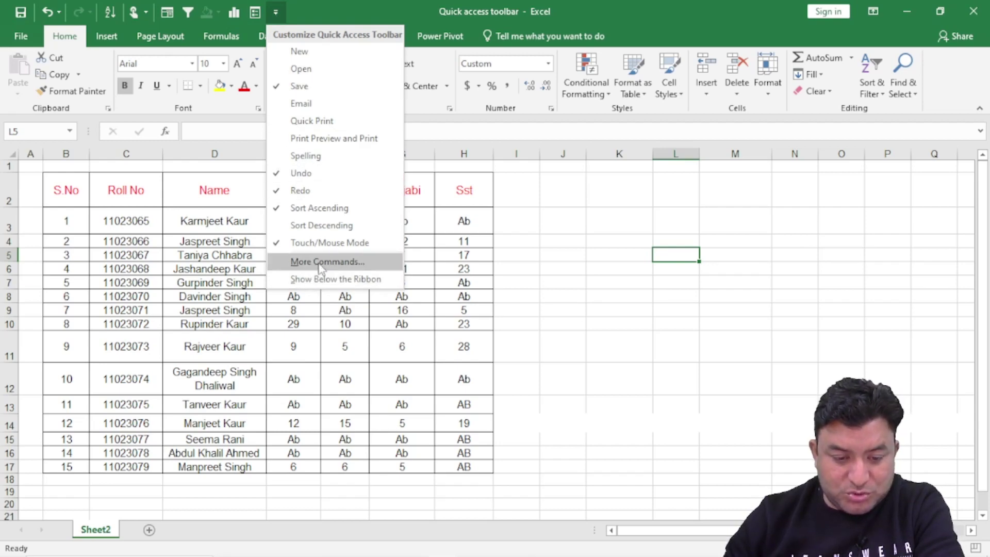
{"action": "left_click", "coordinate": [339, 262]}
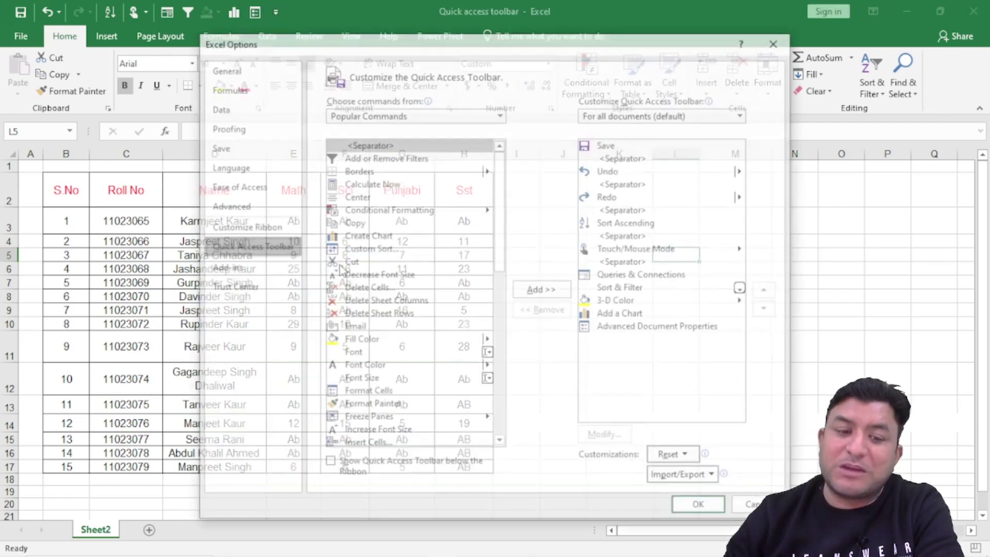
{"action": "left_click_drag", "start_coordinate": [250, 50], "coordinate": [81, 22]}
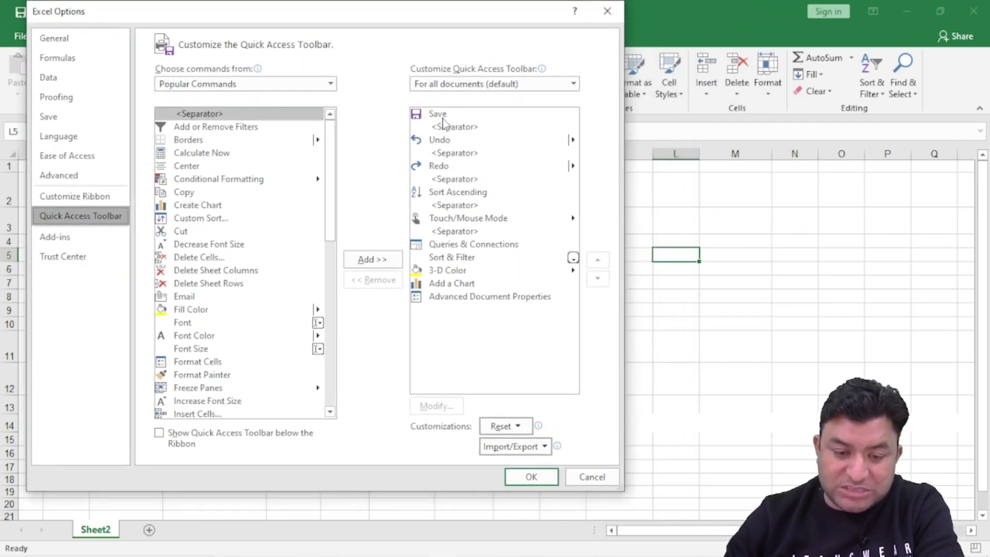
{"action": "left_click", "coordinate": [468, 195]}
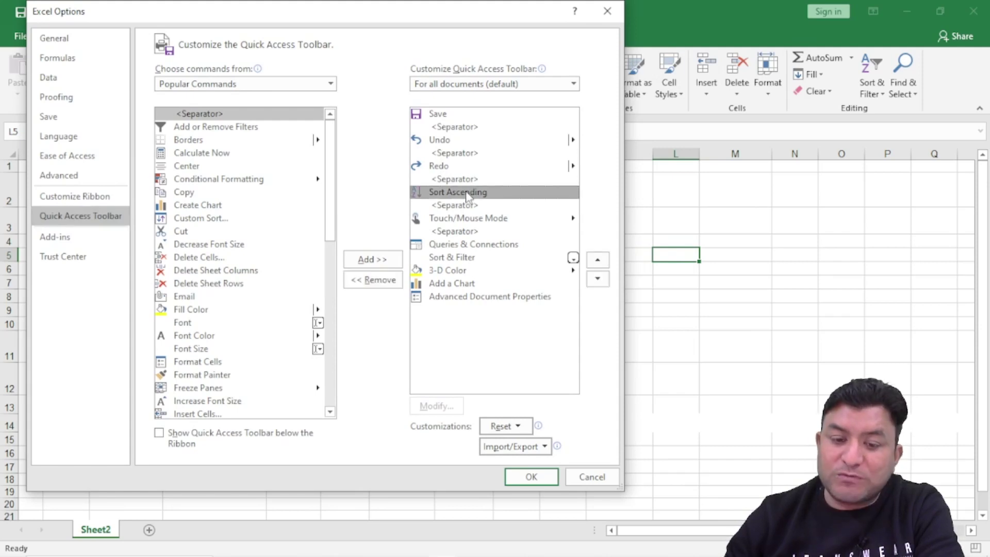
{"action": "left_click", "coordinate": [381, 282]}
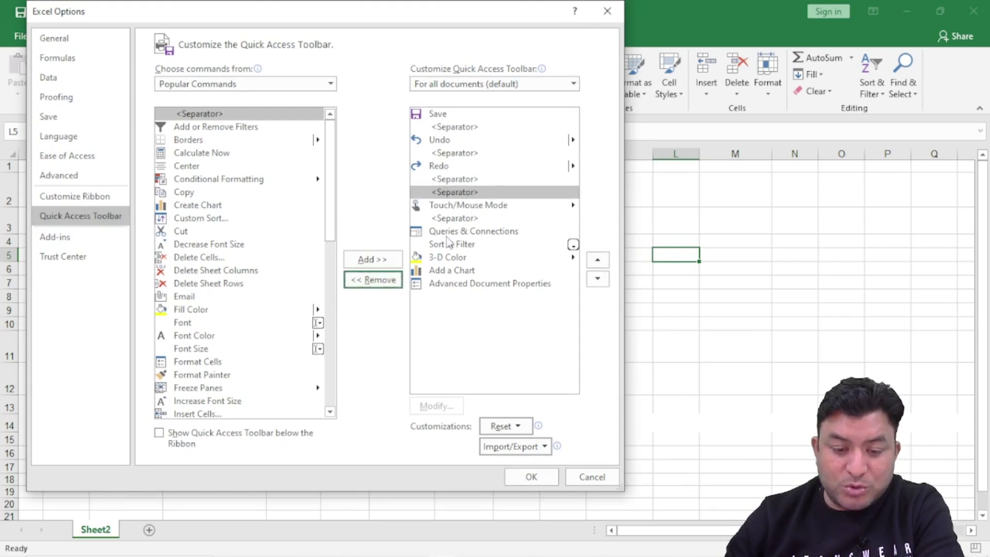
{"action": "left_click", "coordinate": [459, 206]}
{"action": "left_click", "coordinate": [368, 283]}
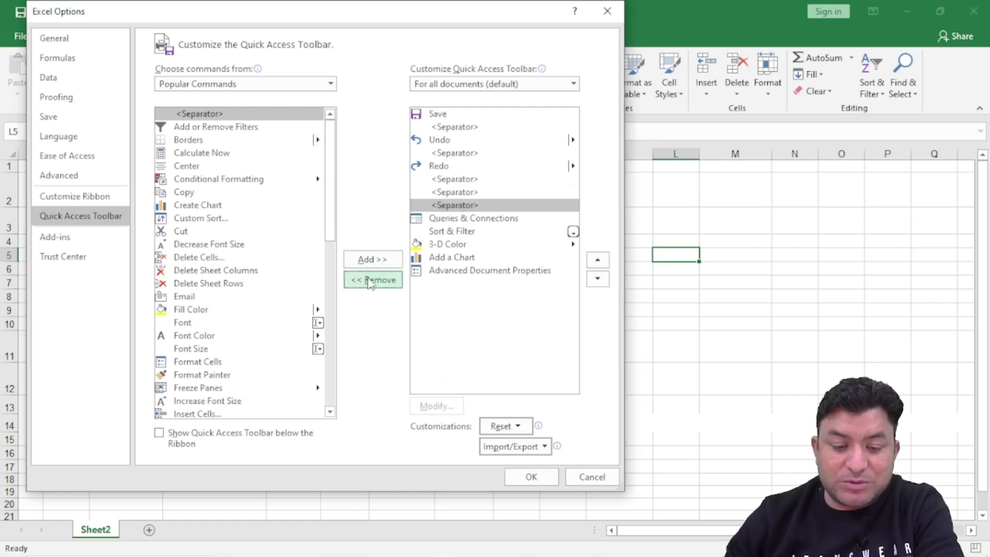
- Remove Queries & Connections, Sort & Filter, 3-D Color and Add a Chart from the Quick Access Toolbar's command list
{"action": "left_click", "coordinate": [465, 218]}
{"action": "left_click", "coordinate": [378, 281]}
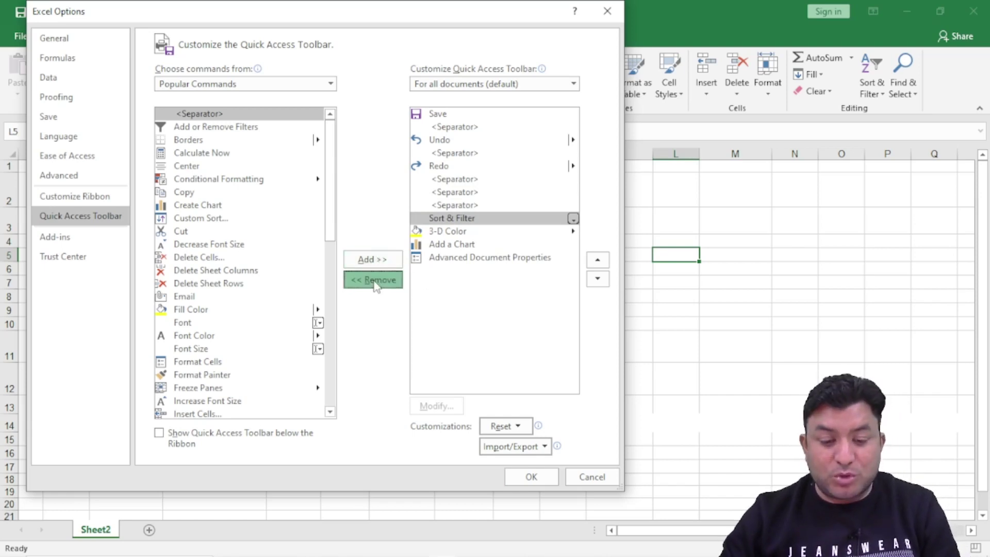
{"action": "left_click", "coordinate": [375, 281]}
{"action": "left_click", "coordinate": [375, 284]}
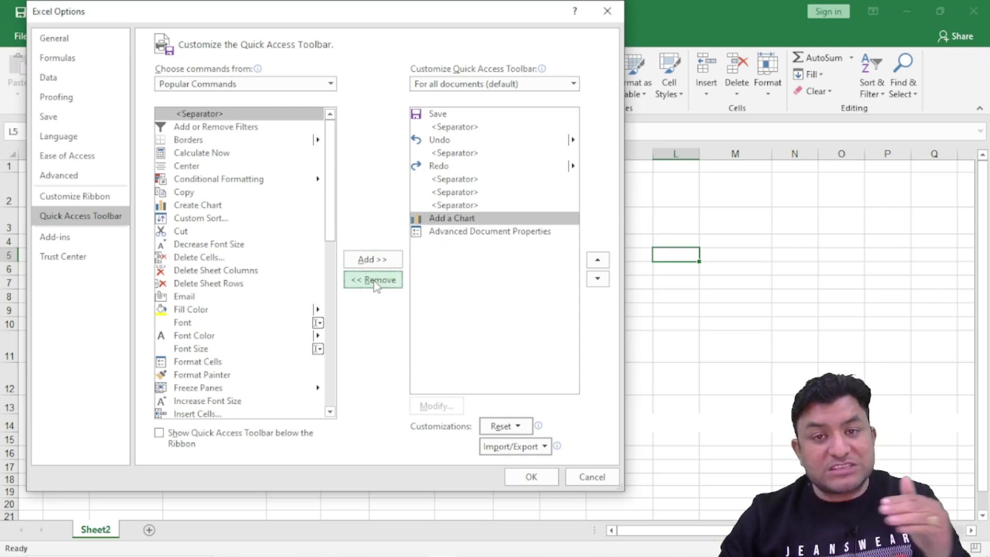
{"action": "left_click", "coordinate": [375, 283]}
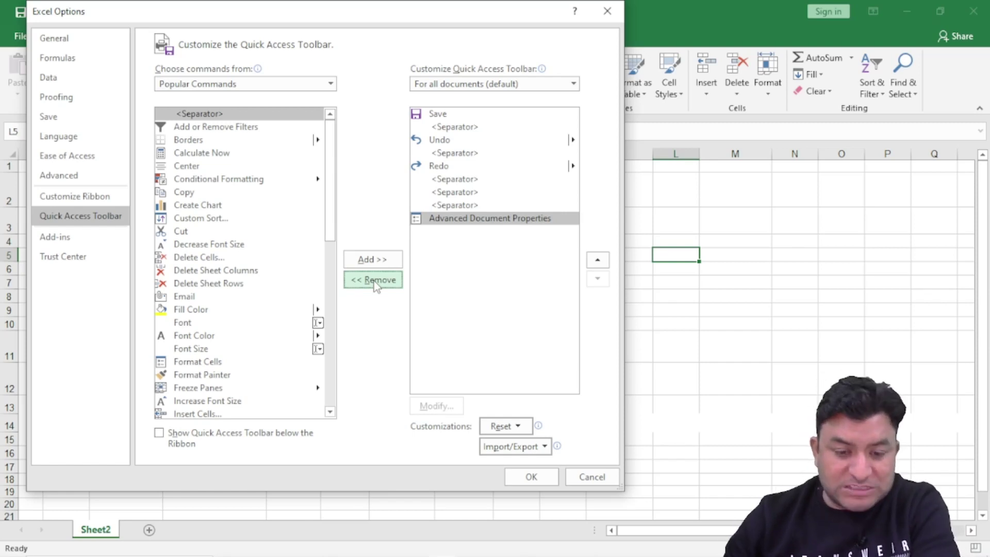
- Add Cut, Decrease Font Size, Delete Sheet Rows and Fill Color to the Quick Access Toolbar, and apply the changes
{"action": "left_click", "coordinate": [186, 232]}
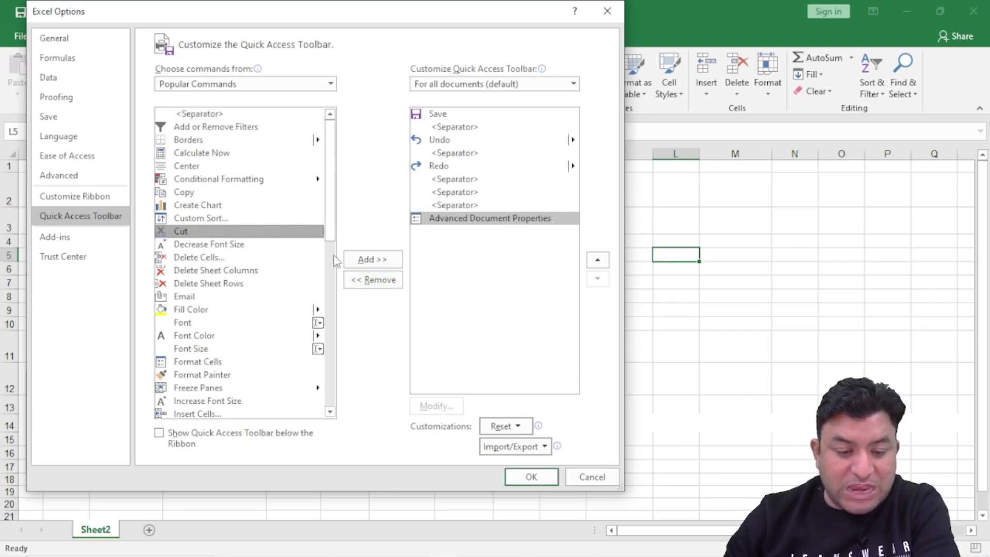
{"action": "left_click", "coordinate": [361, 260]}
{"action": "left_click", "coordinate": [372, 261]}
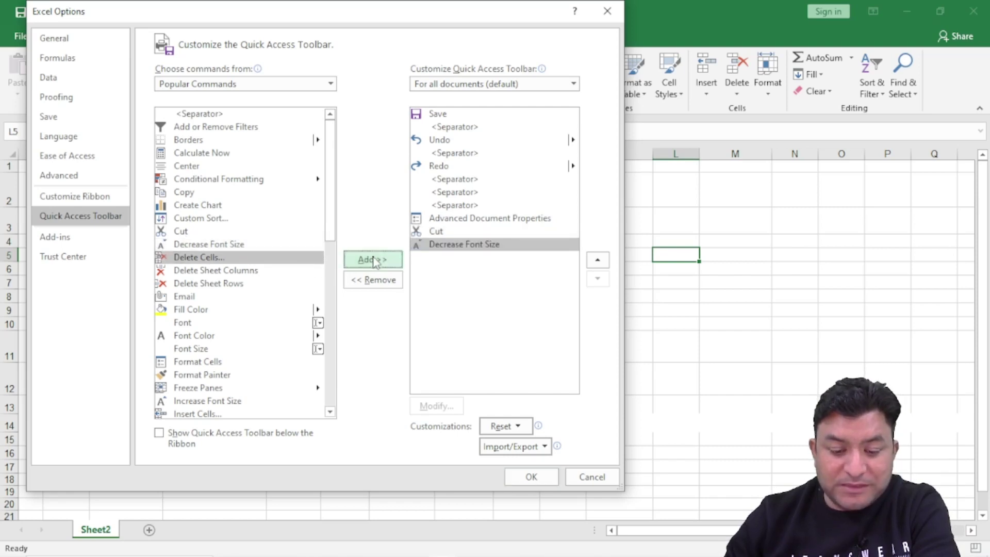
{"action": "left_click", "coordinate": [209, 286]}
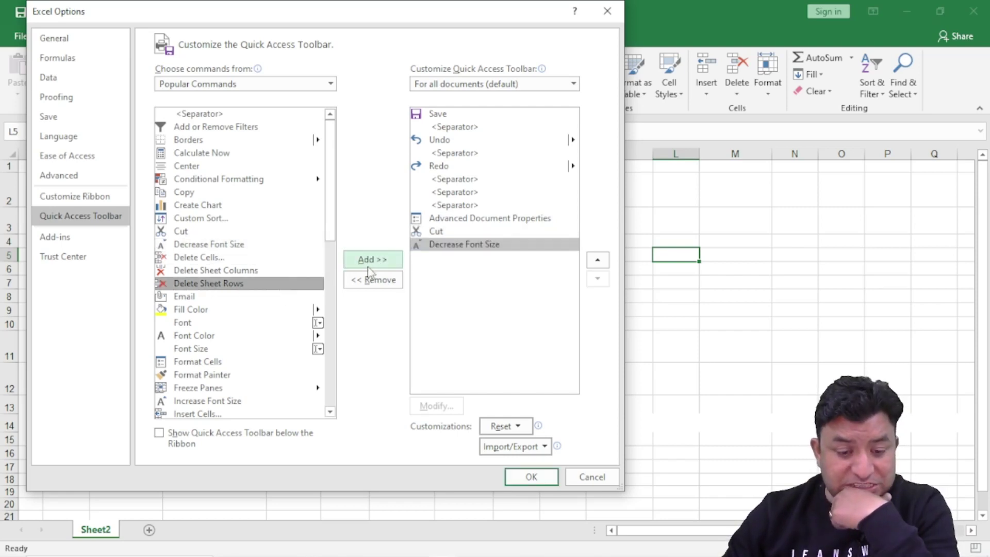
{"action": "left_click", "coordinate": [373, 259]}
{"action": "left_click", "coordinate": [195, 309]}
{"action": "left_click", "coordinate": [364, 265]}
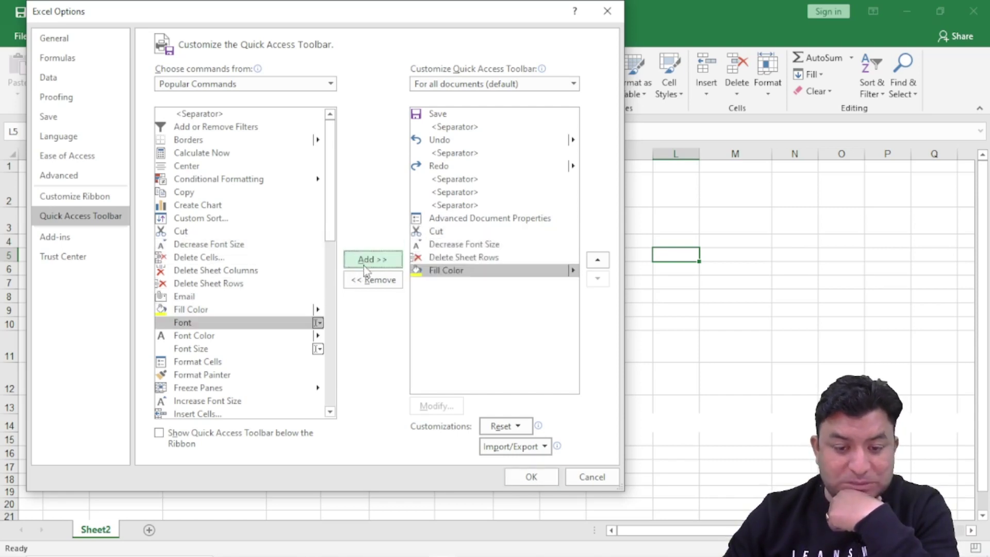
{"action": "left_click", "coordinate": [531, 477]}
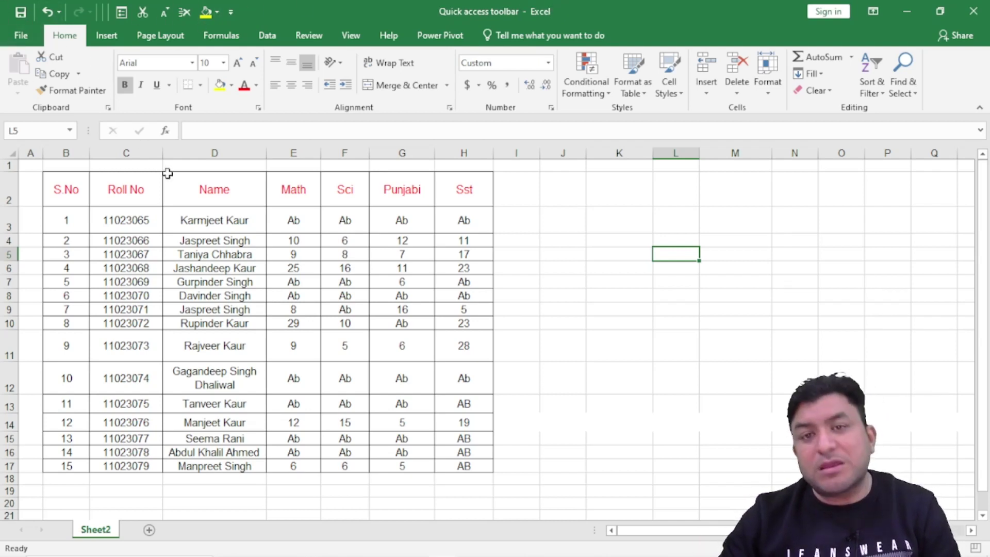
- Save and close the workbook, and open Edit group bascic functions from the desktop folder, showing its Add and Subtract sheet
{"action": "left_click", "coordinate": [972, 11]}
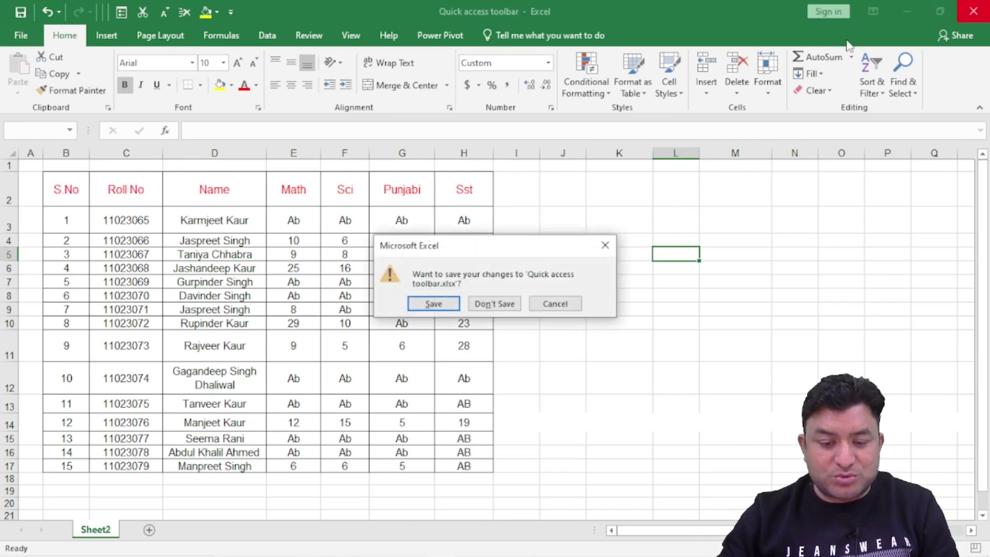
{"action": "left_click", "coordinate": [429, 303]}
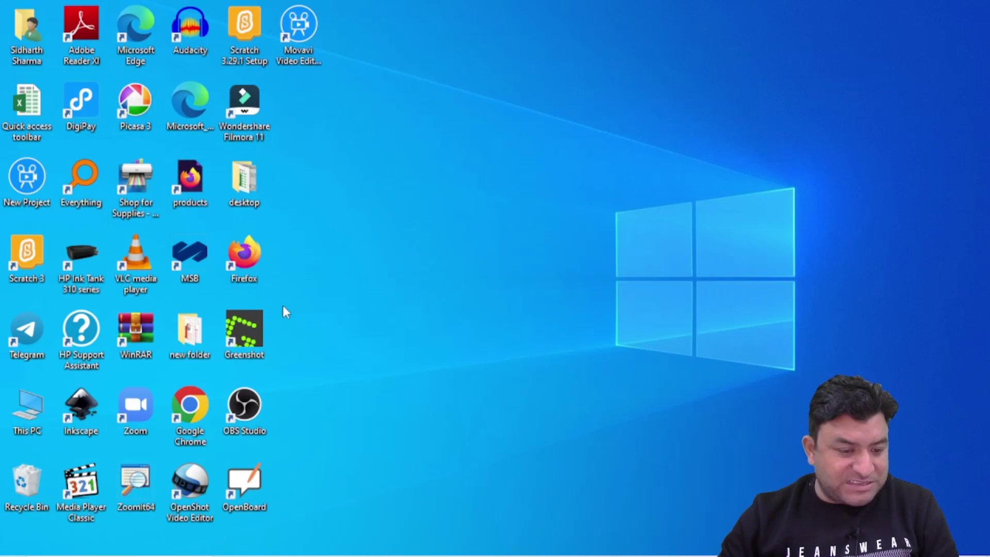
{"action": "double_click", "coordinate": [250, 189]}
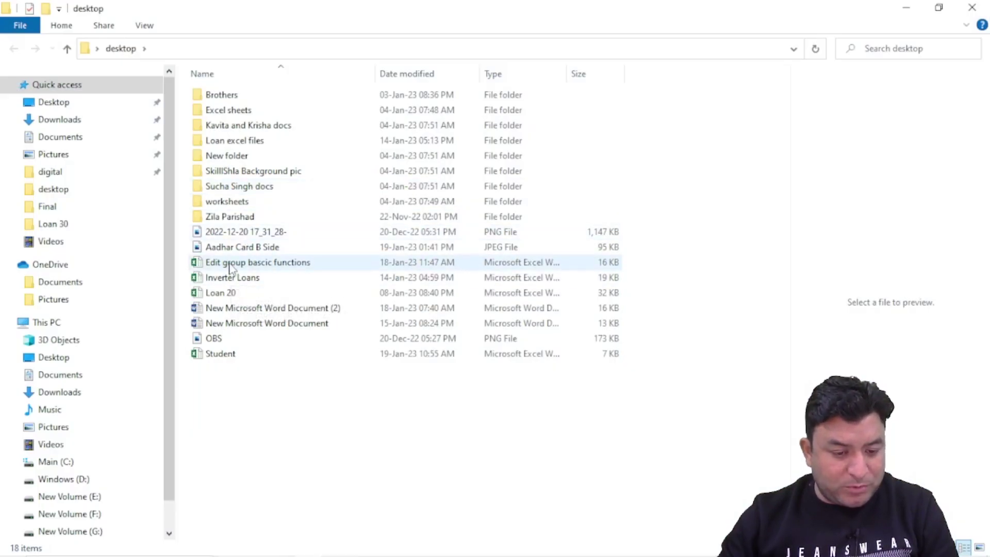
{"action": "double_click", "coordinate": [230, 264]}
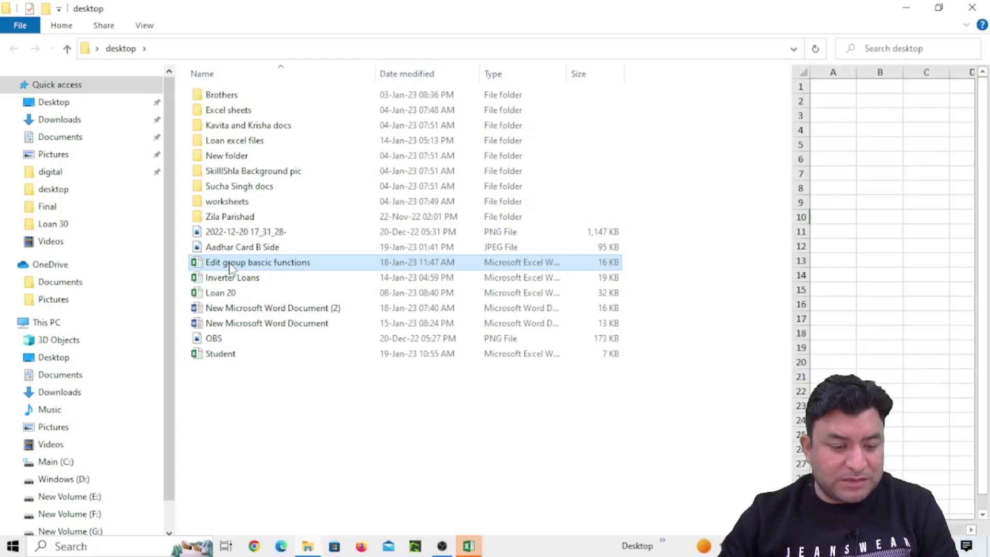
{"action": "left_click", "coordinate": [470, 548]}
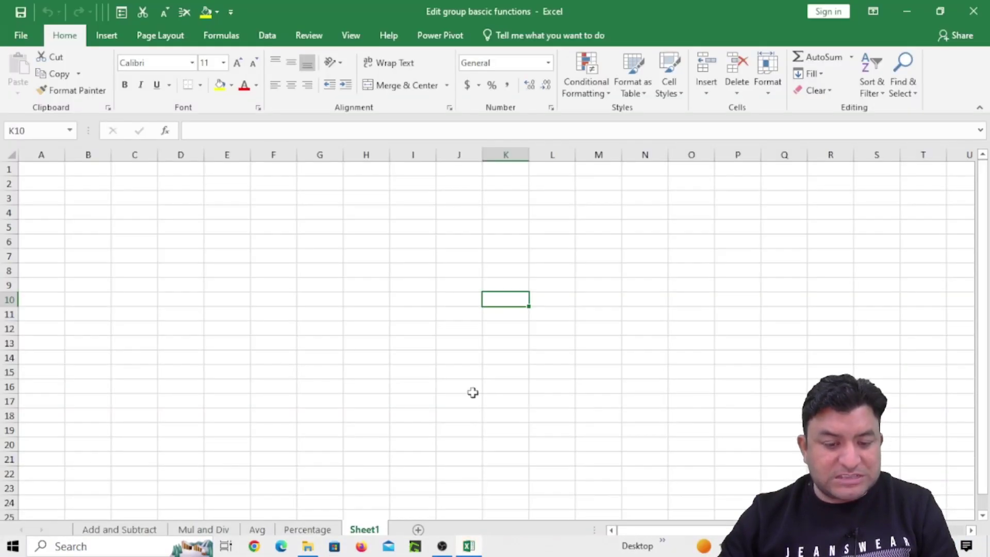
{"action": "left_click", "coordinate": [458, 345]}
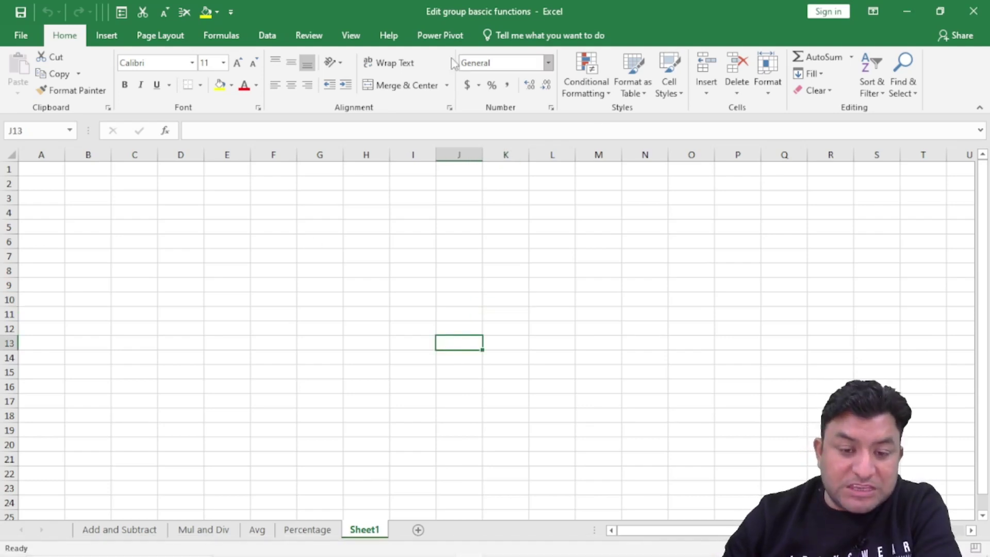
{"action": "left_click", "coordinate": [117, 530]}
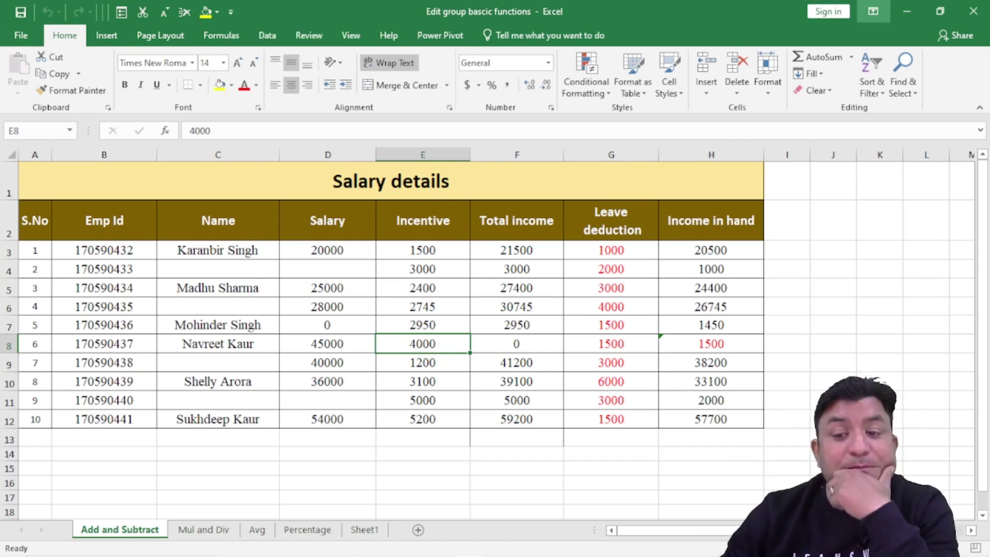
- Close the Edit group bascic functions workbook and its folder, and reopen the Quick access toolbar workbook from the desktop
{"action": "left_click", "coordinate": [974, 12]}
{"action": "left_click", "coordinate": [557, 232]}
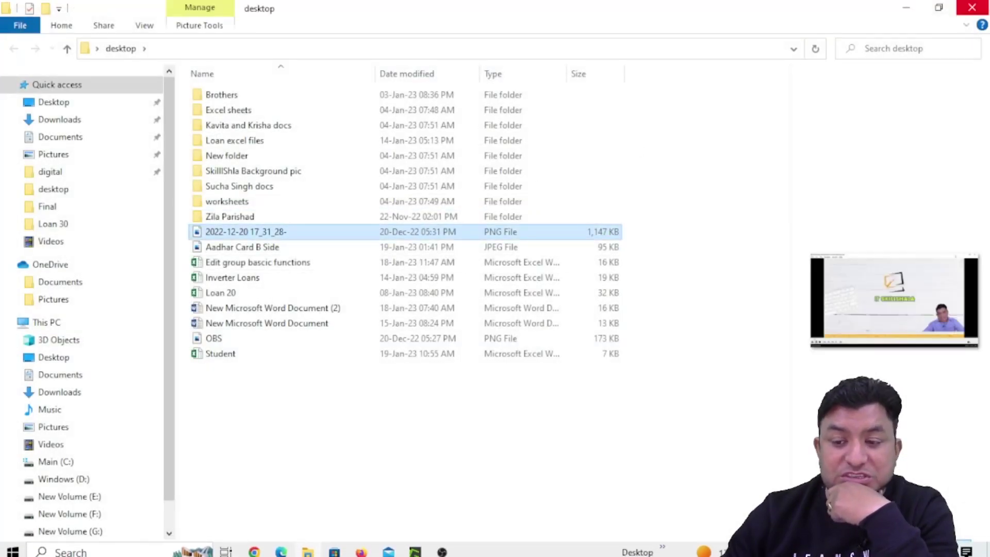
{"action": "left_click", "coordinate": [972, 9]}
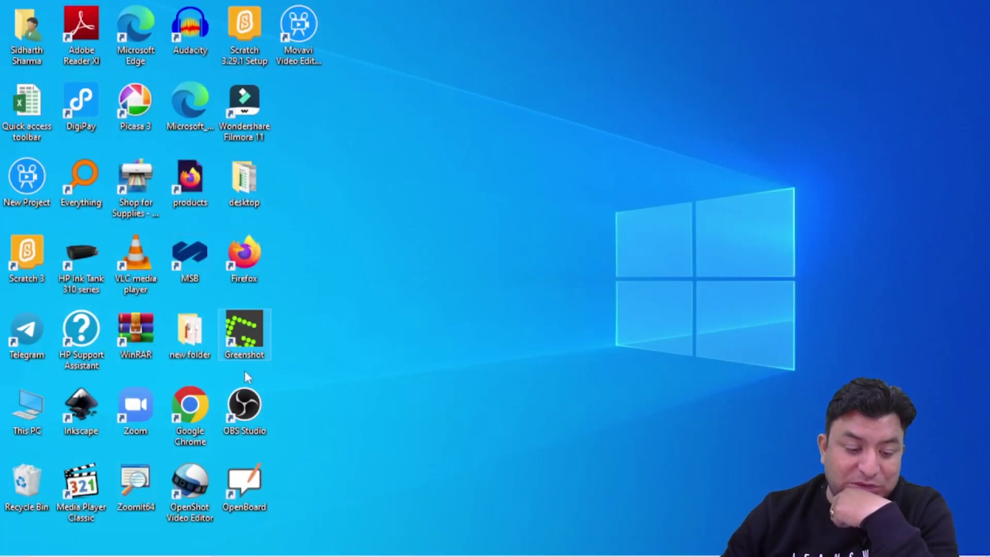
{"action": "double_click", "coordinate": [27, 111]}
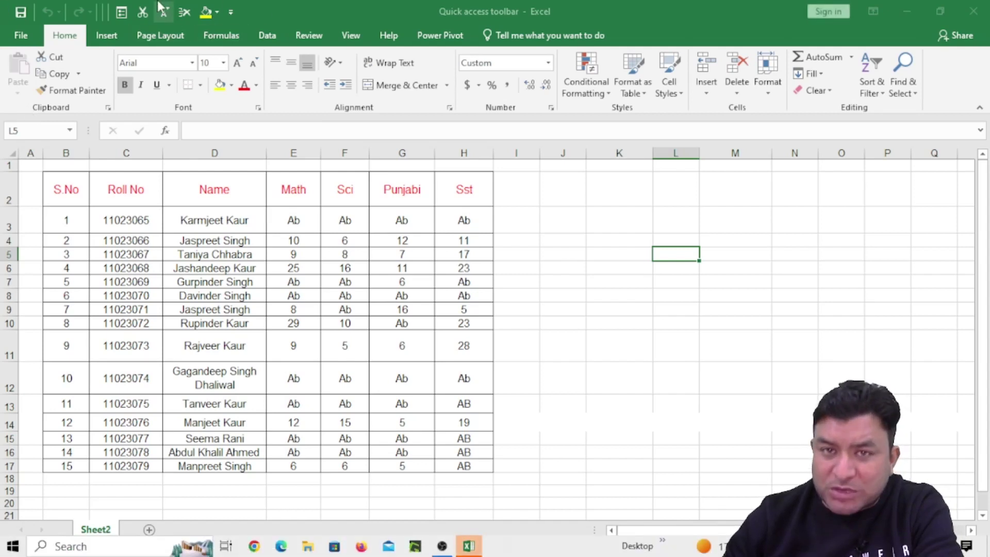
- Set the Quick Access Toolbar customization scope to For Quick access toolbar.xlsx through More Commands
{"action": "left_click", "coordinate": [232, 14]}
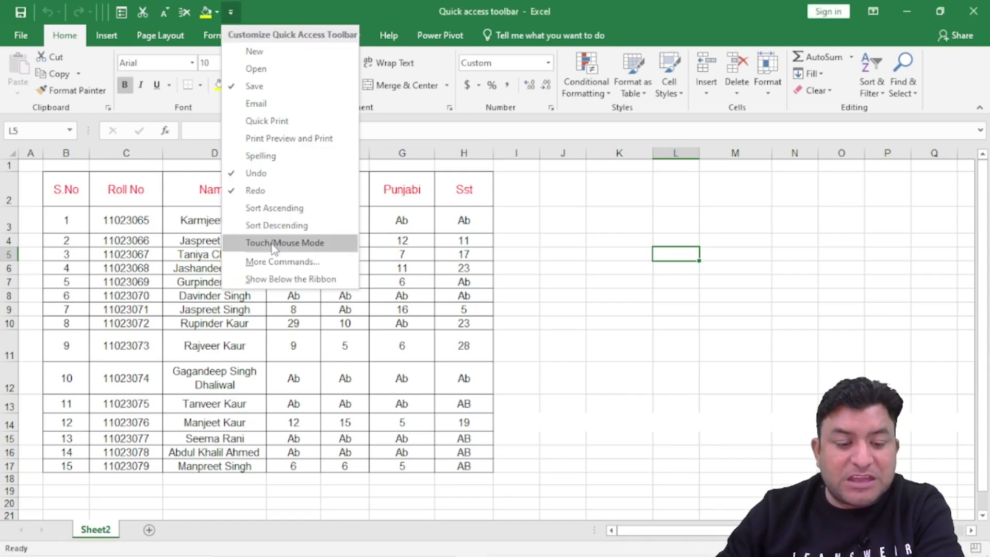
{"action": "left_click", "coordinate": [273, 262]}
{"action": "left_click_drag", "start_coordinate": [270, 45], "coordinate": [84, 32]}
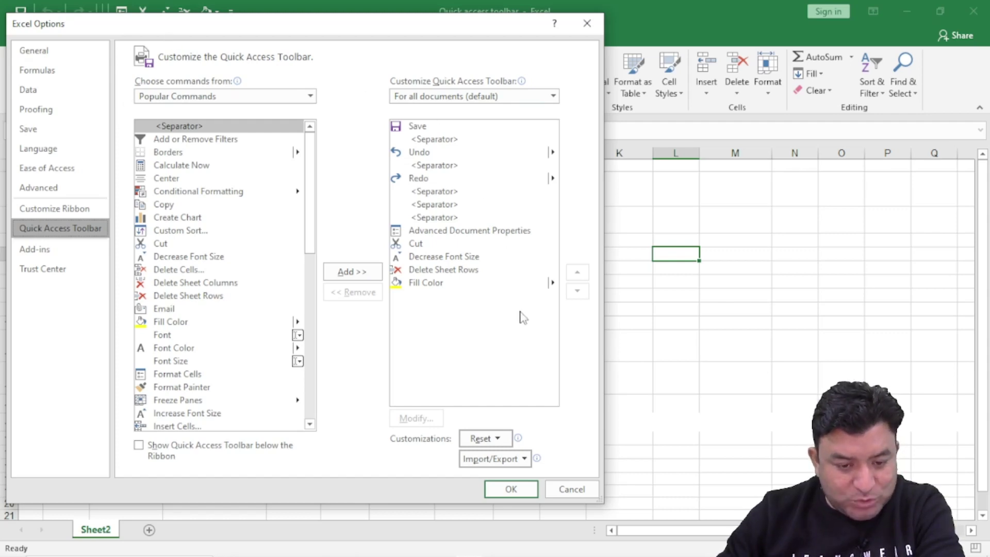
{"action": "left_click", "coordinate": [512, 98]}
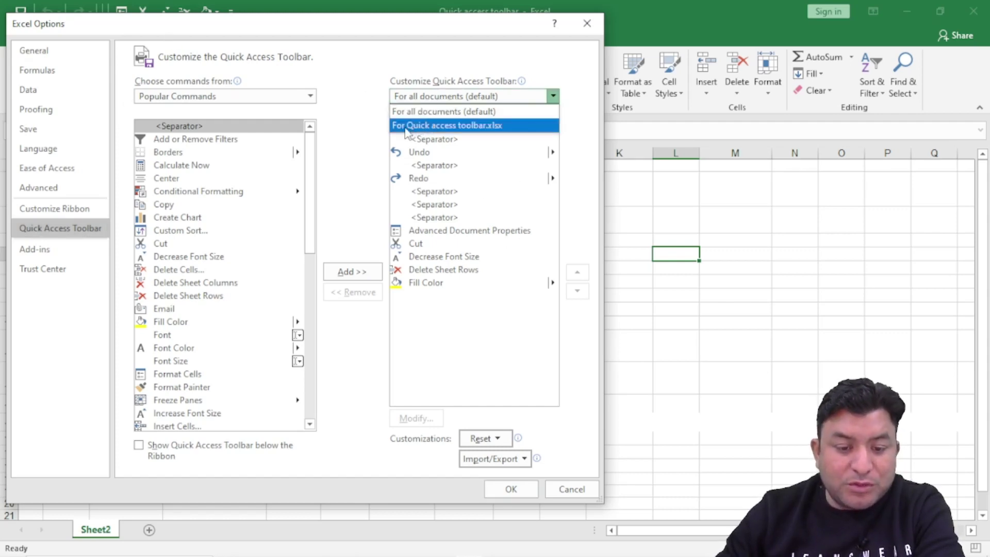
{"action": "left_click", "coordinate": [499, 126]}
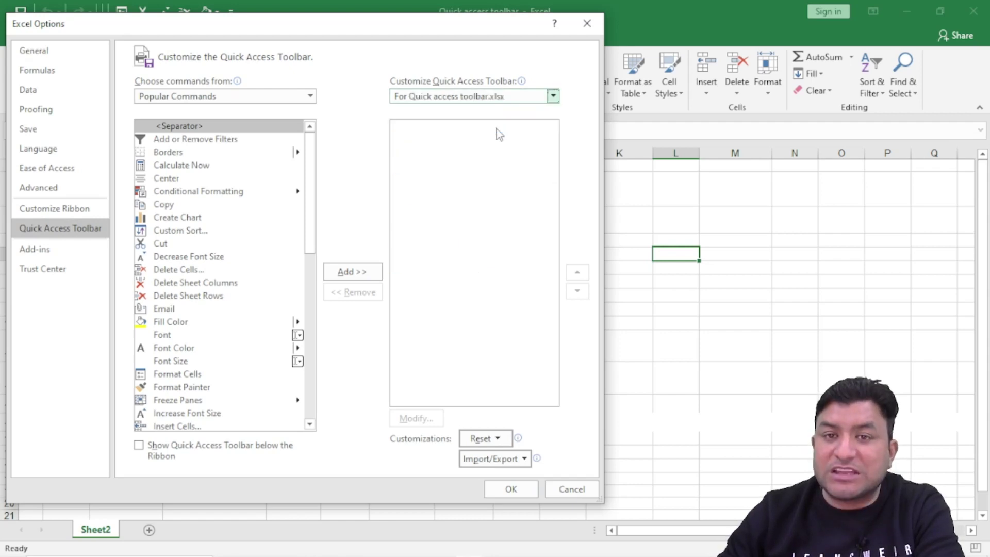
{"action": "left_click", "coordinate": [553, 96]}
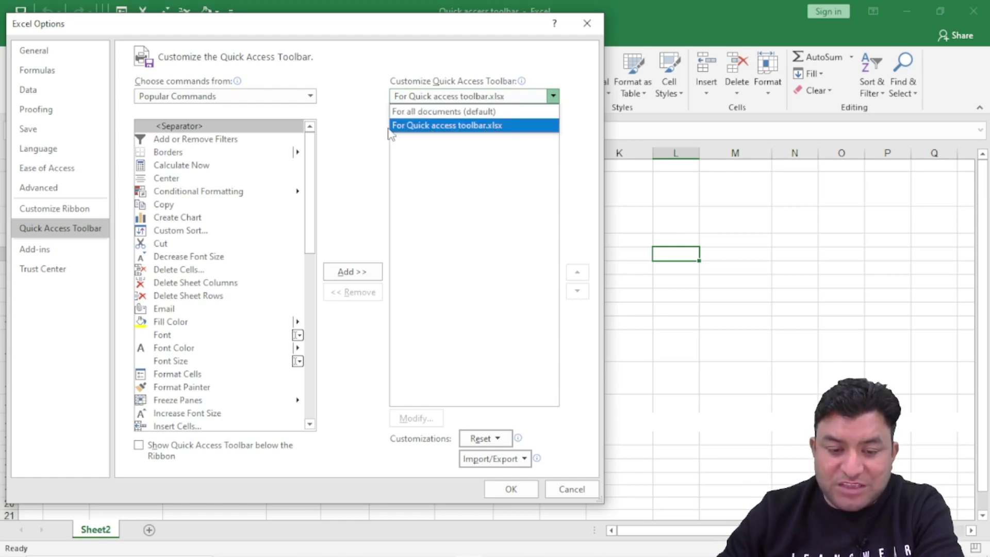
{"action": "left_click", "coordinate": [498, 129]}
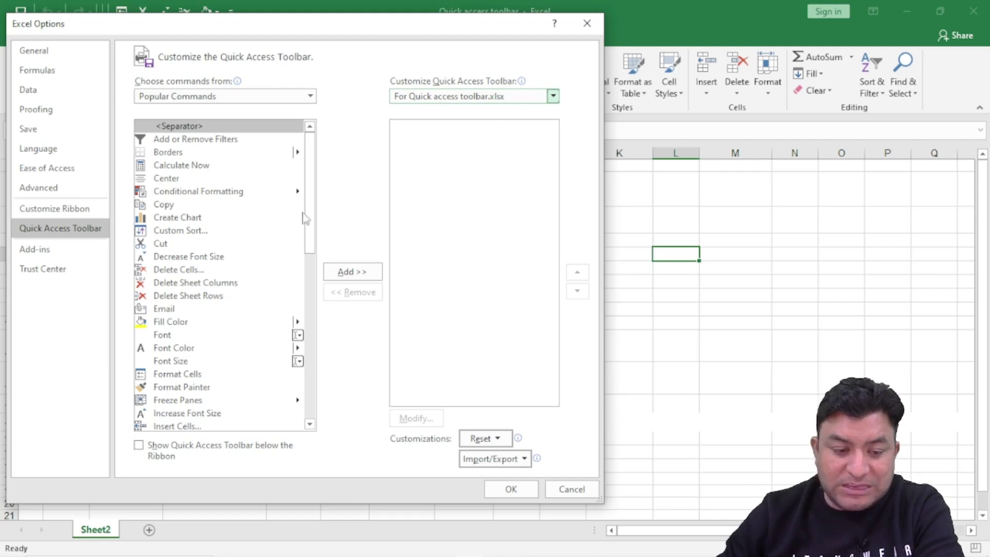
- Add Create Chart, Email and Font to this workbook's Quick Access Toolbar, and apply the changes
{"action": "left_click", "coordinate": [175, 219]}
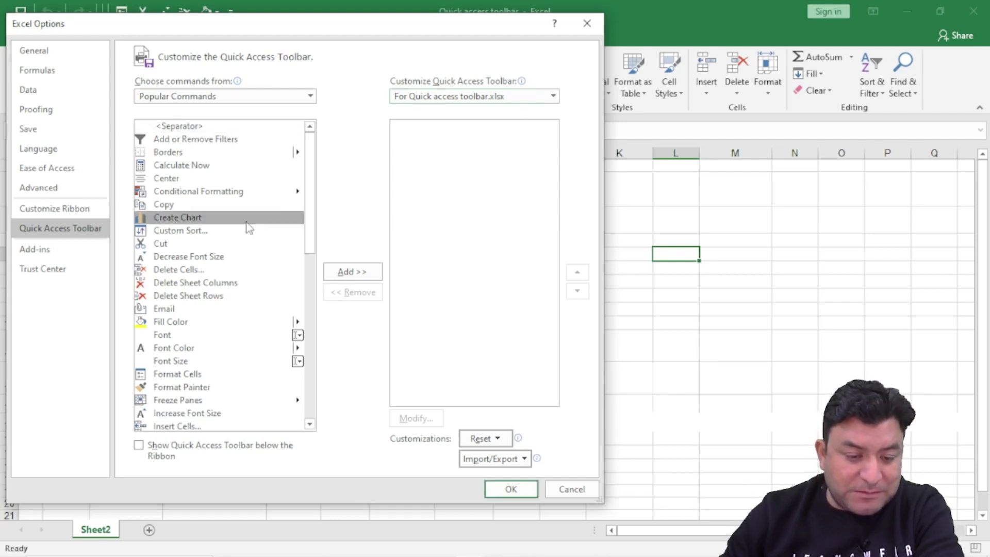
{"action": "left_click", "coordinate": [353, 272]}
{"action": "left_click", "coordinate": [178, 309]}
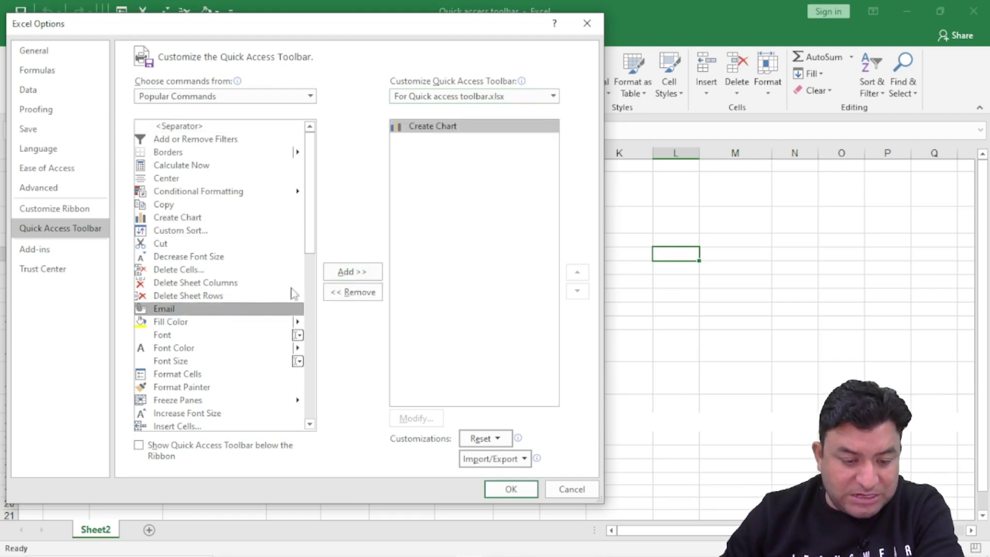
{"action": "left_click", "coordinate": [359, 273]}
{"action": "left_click", "coordinate": [171, 336]}
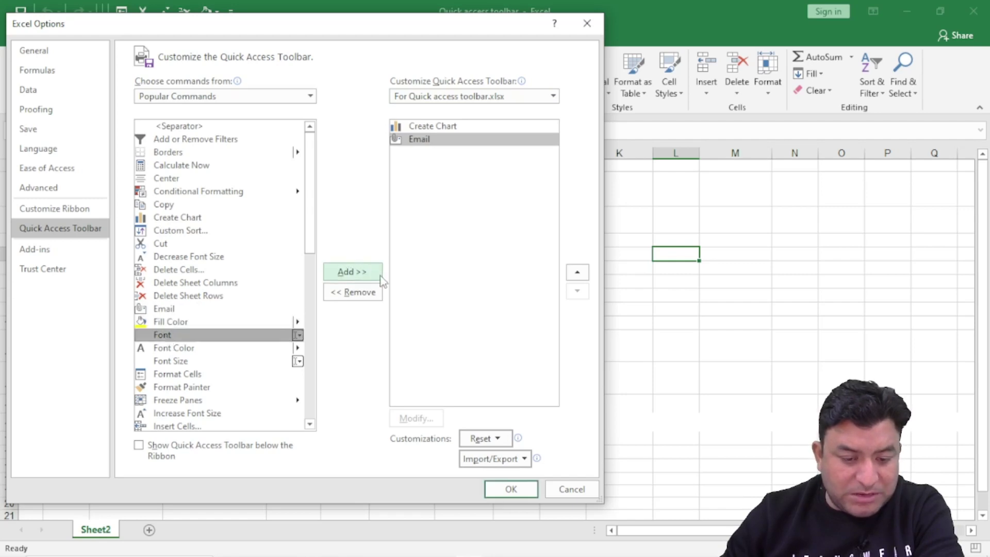
{"action": "left_click", "coordinate": [368, 273]}
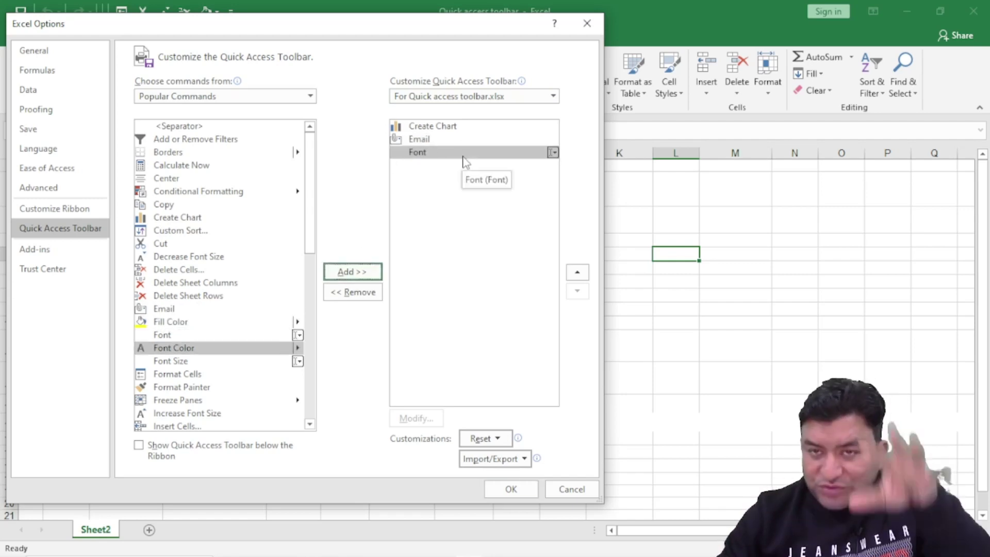
{"action": "left_click", "coordinate": [511, 490]}
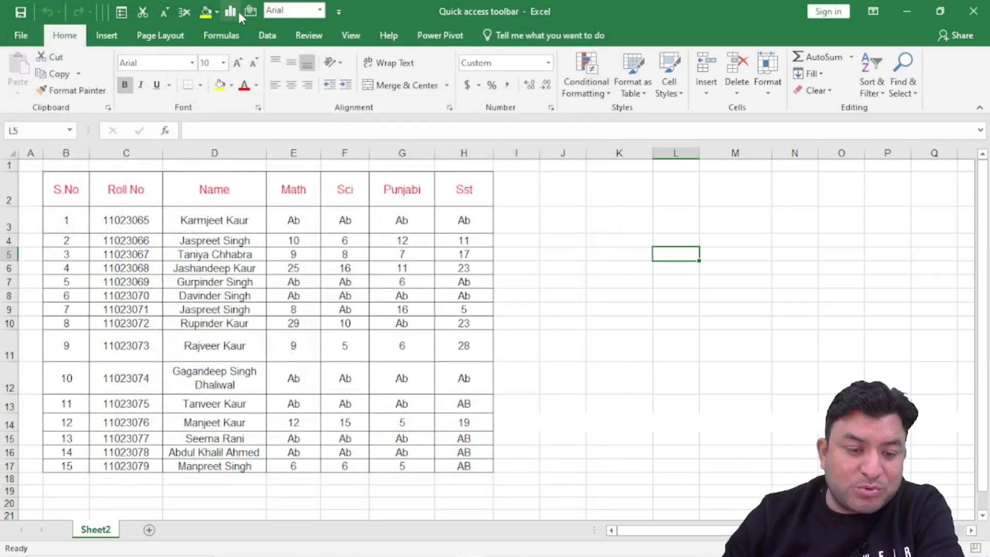
- Save and close the Quick access toolbar workbook, and open Edit group bascic functions from the desktop folder
{"action": "left_click", "coordinate": [982, 7]}
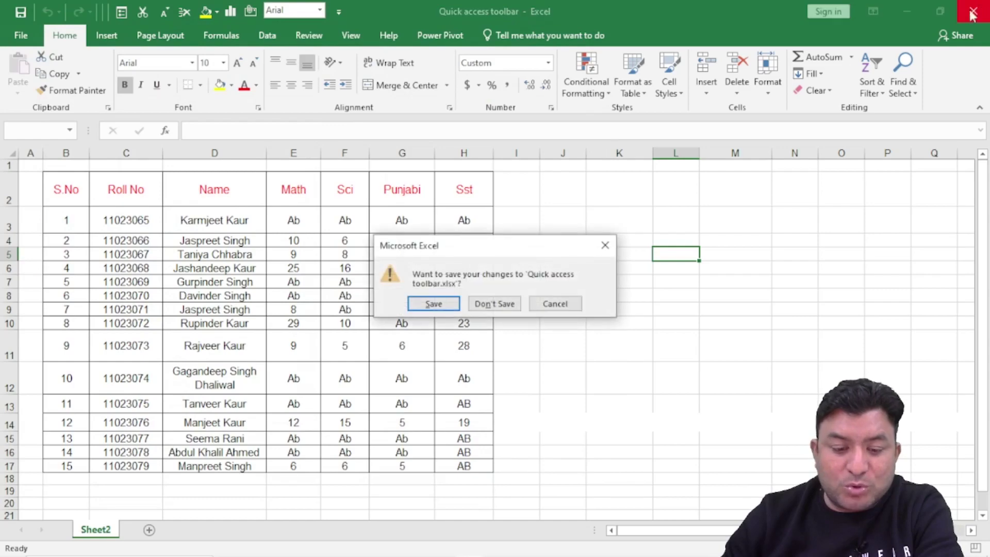
{"action": "left_click", "coordinate": [420, 307]}
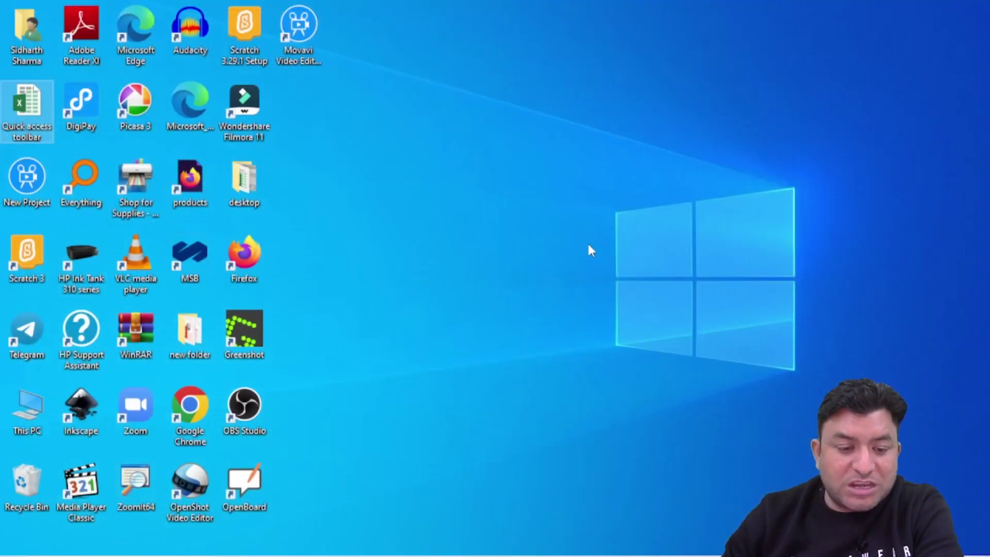
{"action": "double_click", "coordinate": [248, 200]}
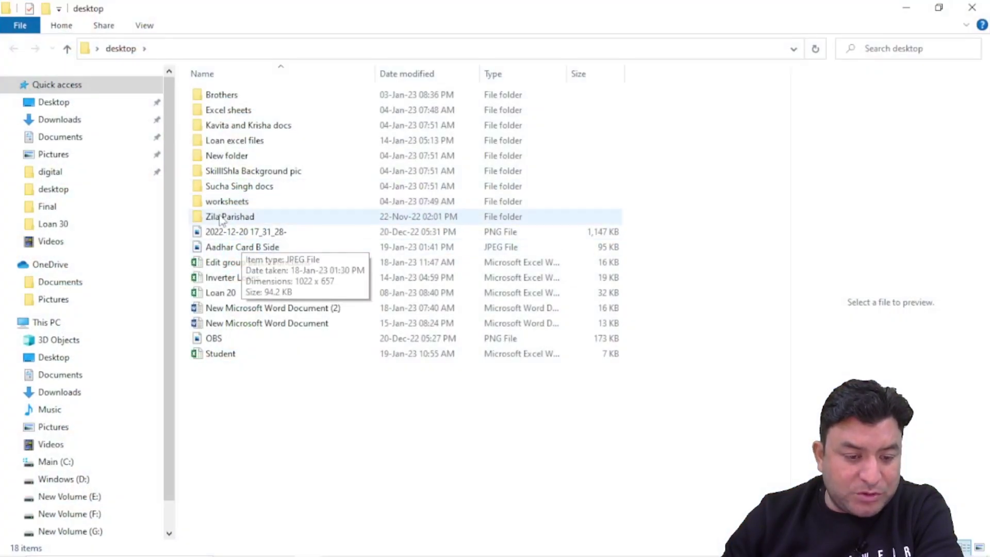
{"action": "left_click", "coordinate": [235, 264]}
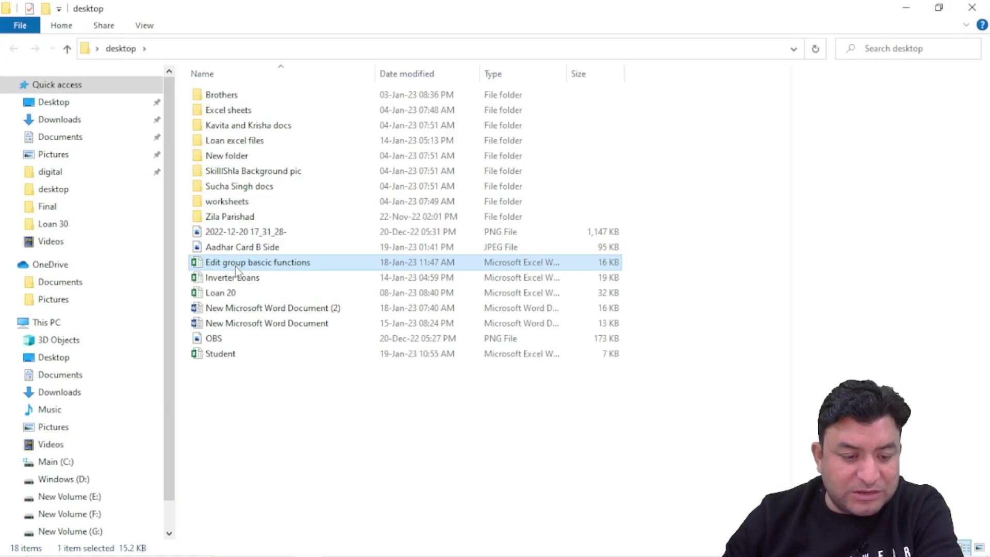
{"action": "double_click", "coordinate": [235, 264]}
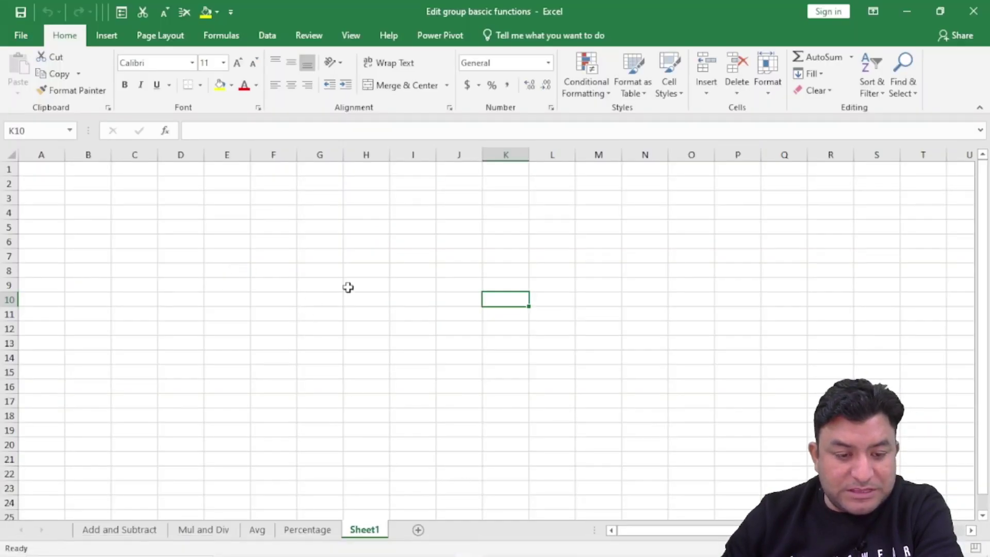
- Close the Edit group bascic functions workbook and reopen the Quick access toolbar workbook from the desktop
{"action": "left_click", "coordinate": [489, 325]}
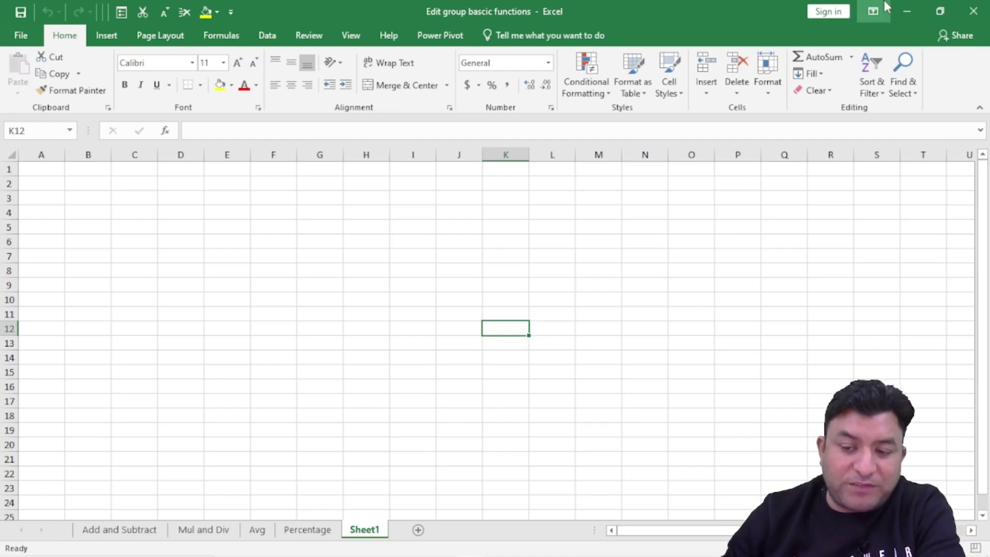
{"action": "left_click", "coordinate": [973, 14]}
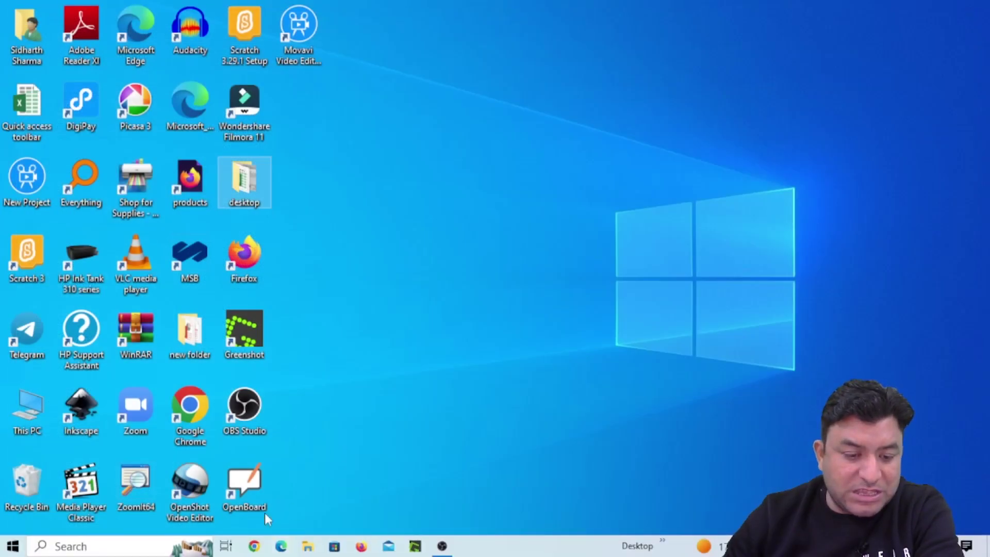
{"action": "double_click", "coordinate": [28, 110]}
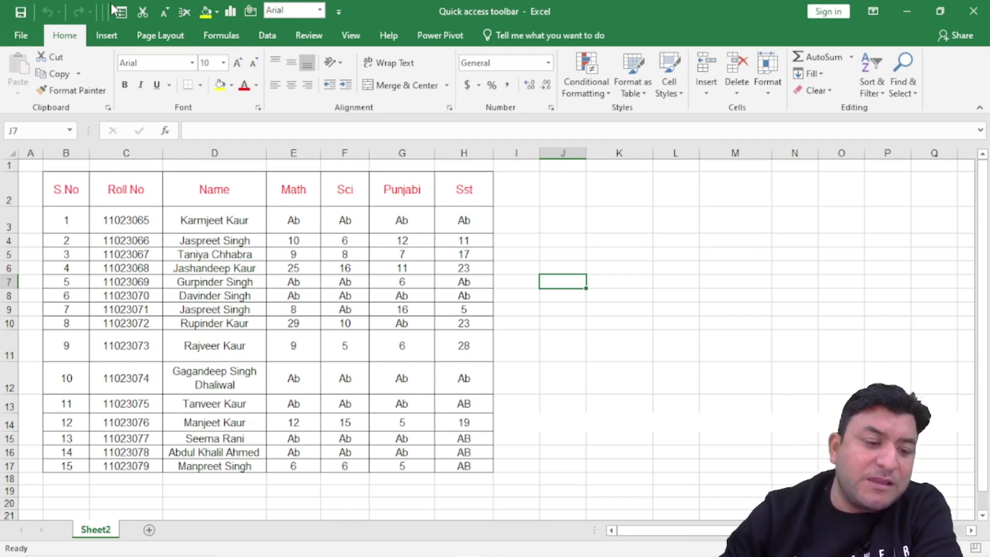
- Restore the Quick Access Toolbar for all documents to its defaults through Excel Options, using Reset only Quick Access Toolbar, and apply it
{"action": "left_click", "coordinate": [21, 32]}
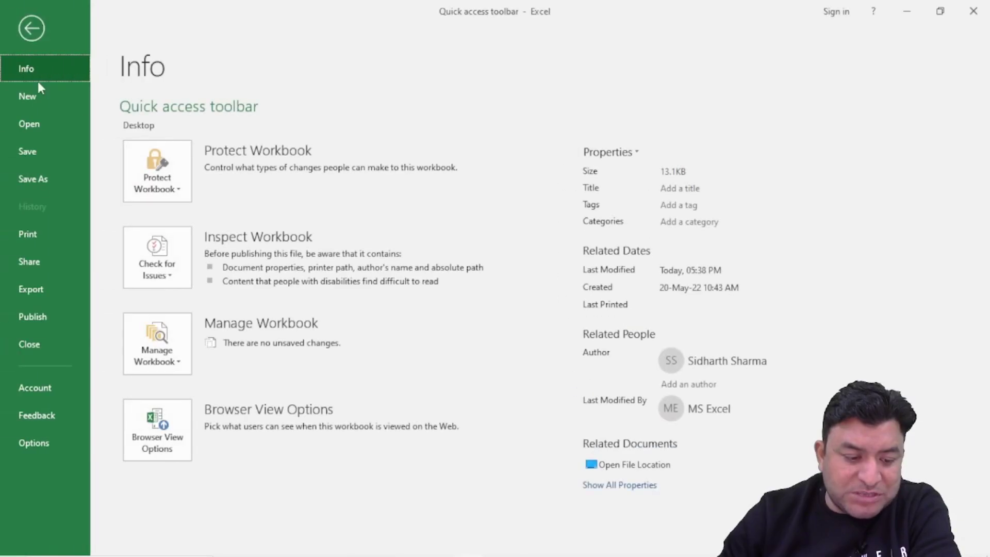
{"action": "left_click", "coordinate": [35, 444]}
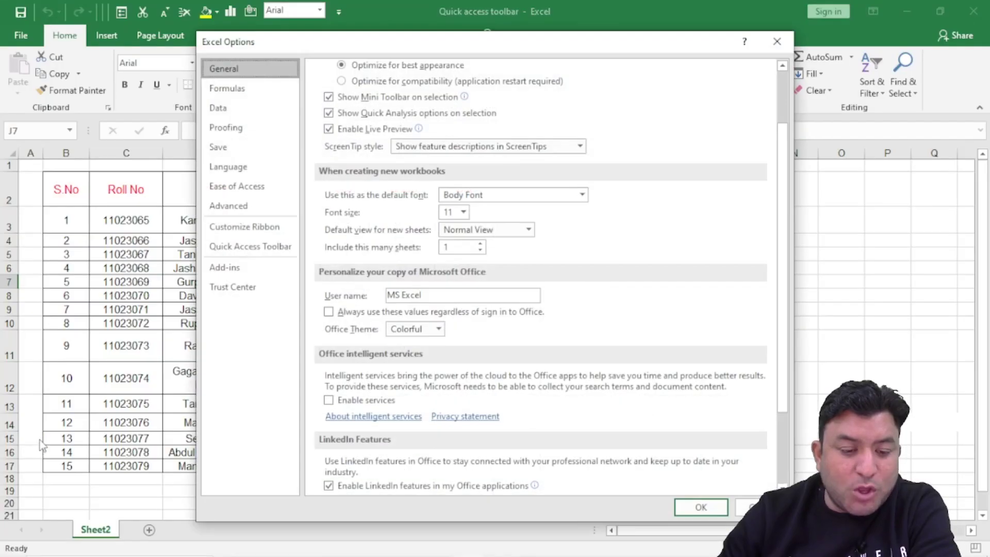
{"action": "left_click", "coordinate": [230, 245]}
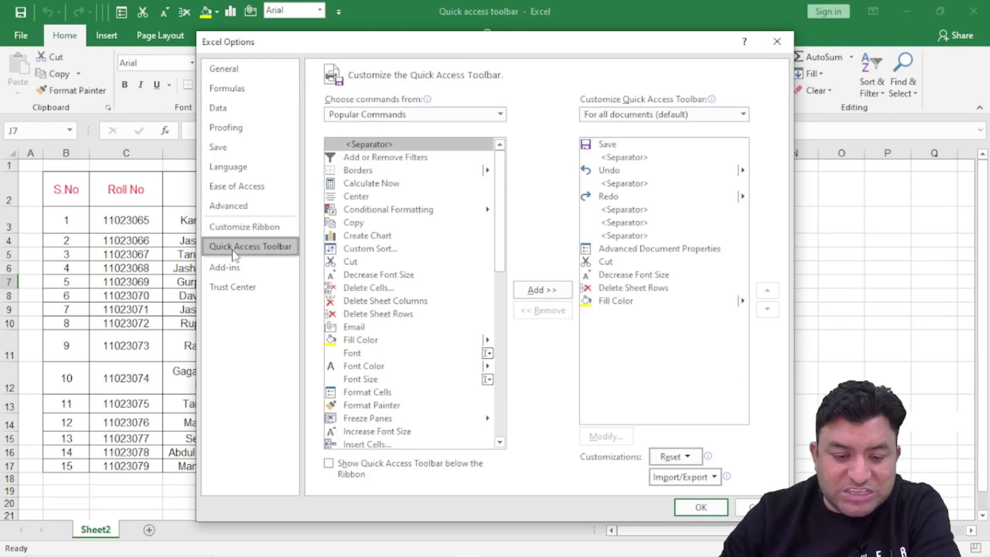
{"action": "left_click_drag", "start_coordinate": [429, 50], "coordinate": [246, 26]}
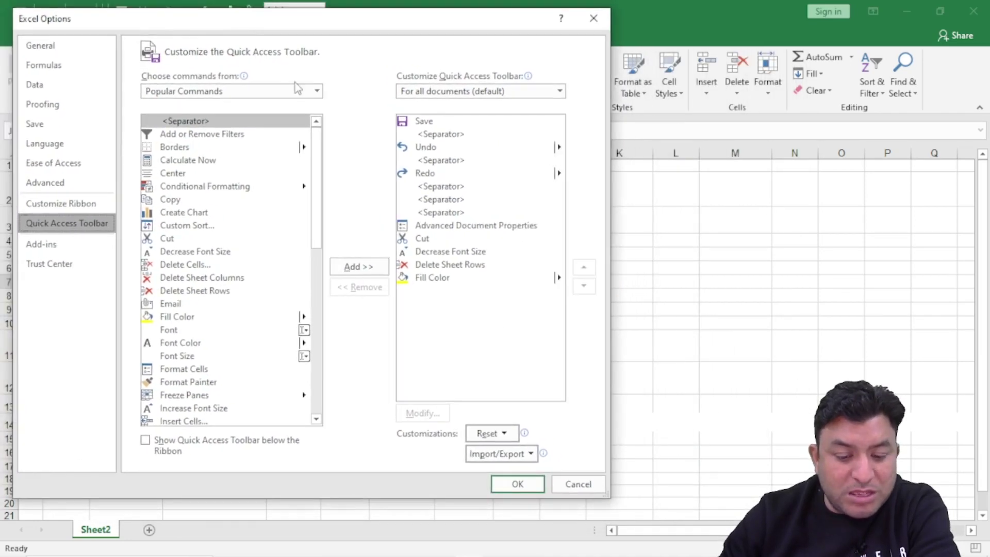
{"action": "left_click", "coordinate": [483, 435]}
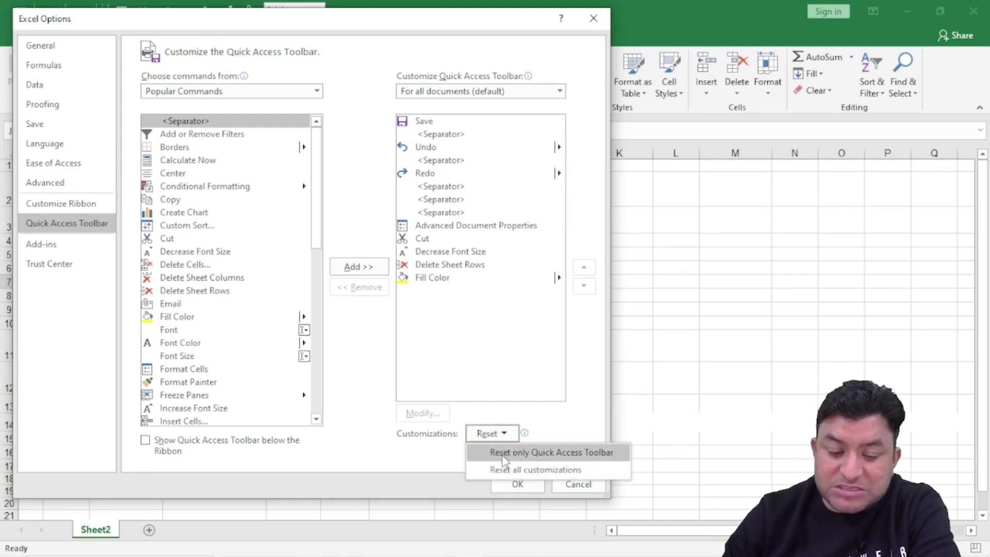
{"action": "left_click", "coordinate": [570, 454]}
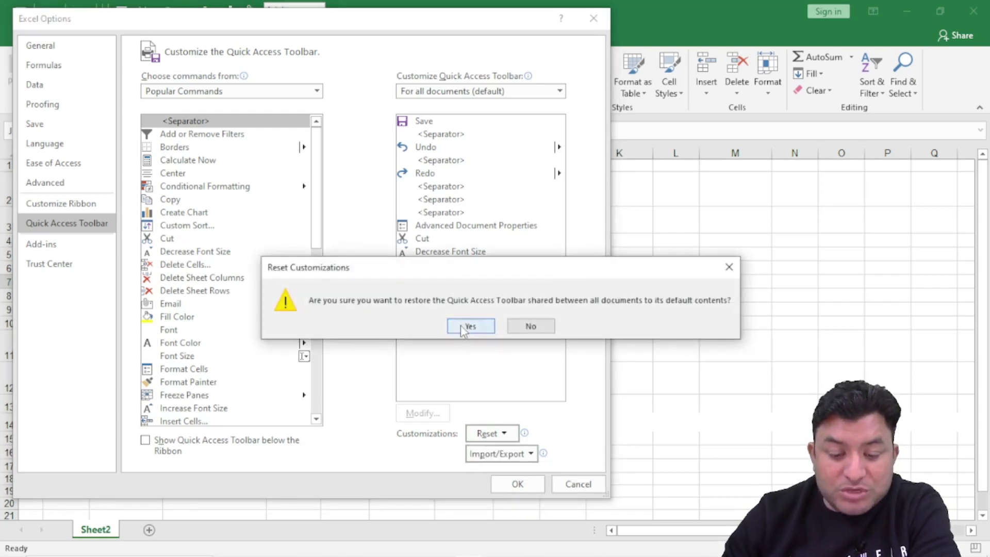
{"action": "left_click", "coordinate": [470, 328]}
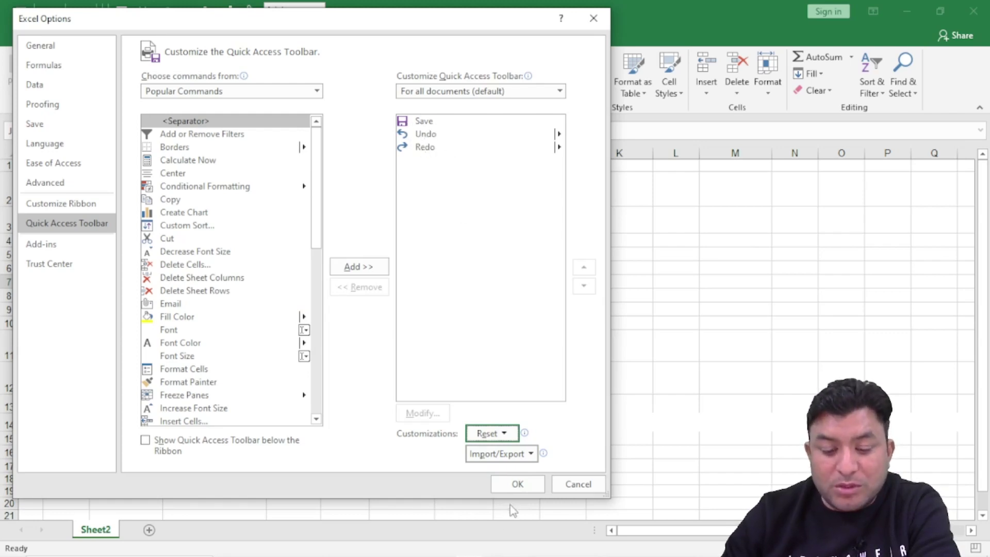
{"action": "left_click", "coordinate": [514, 486]}
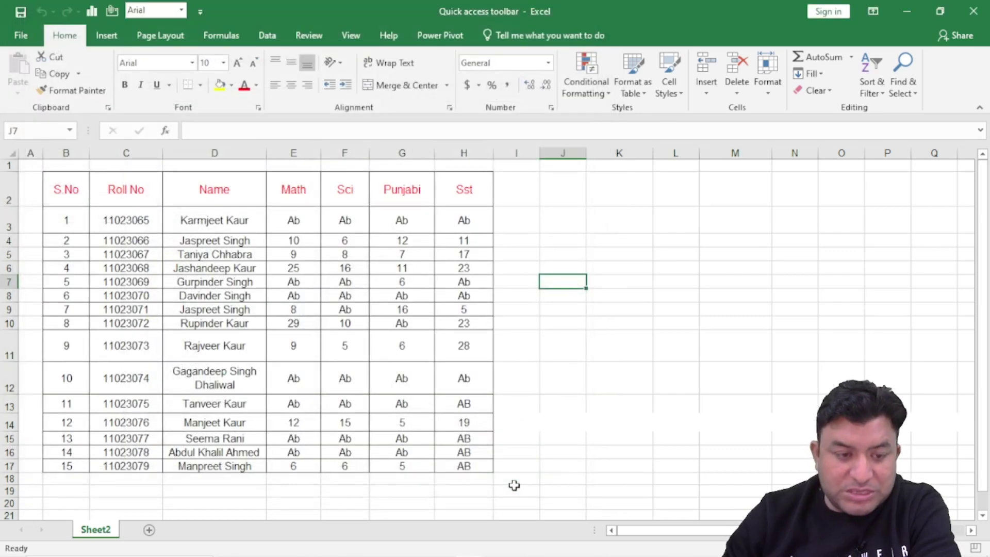
{"action": "left_click", "coordinate": [462, 421]}
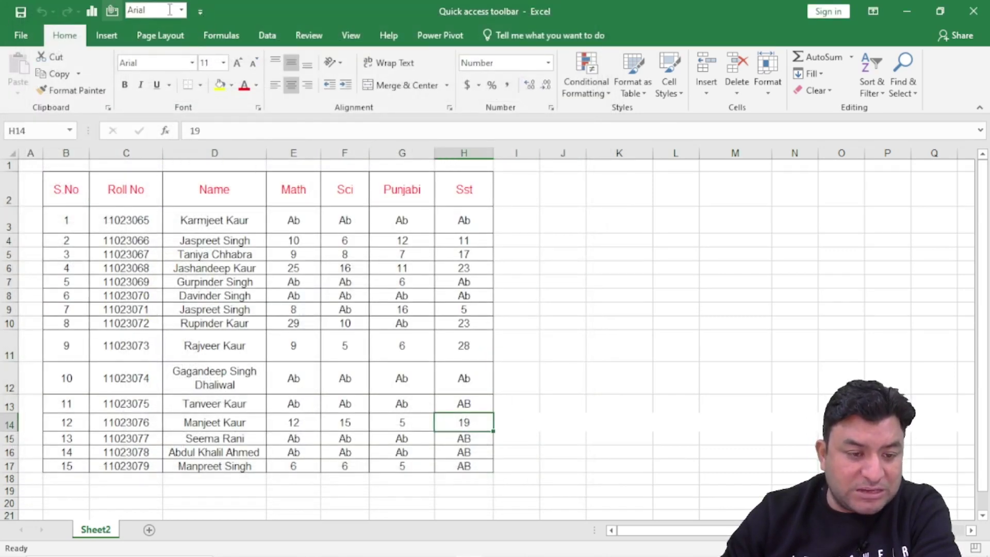
{"action": "left_click", "coordinate": [201, 12]}
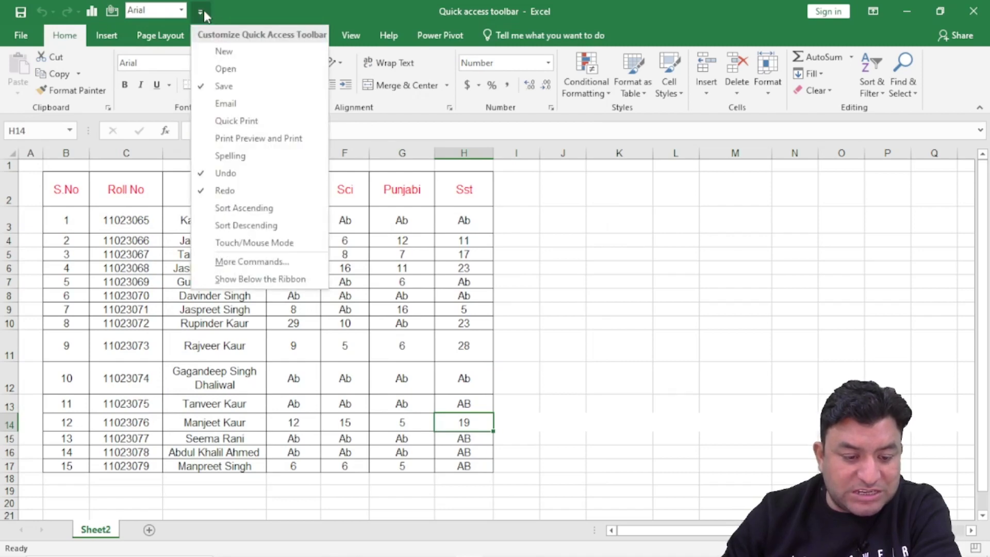
{"action": "left_click", "coordinate": [241, 262]}
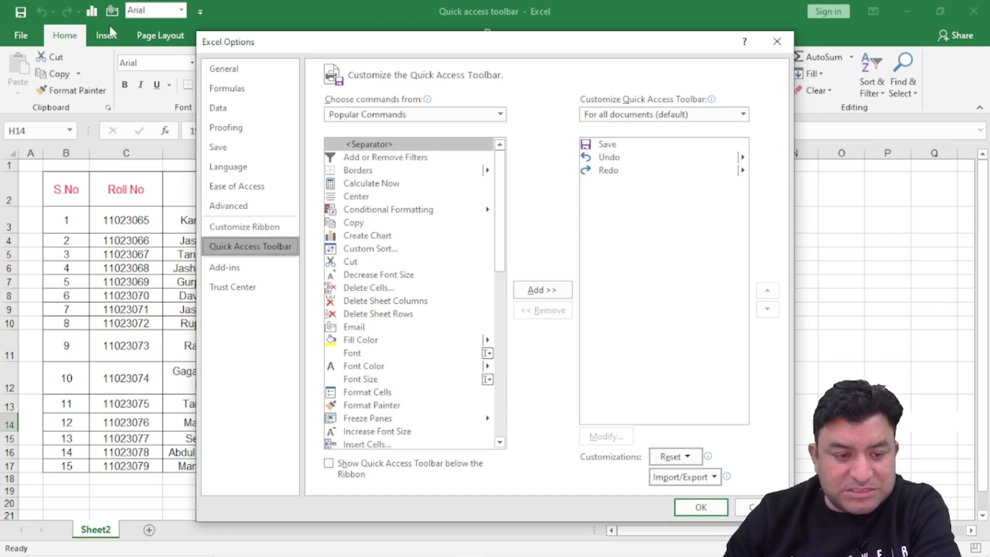
{"action": "left_click", "coordinate": [685, 458]}
{"action": "left_click", "coordinate": [684, 359]}
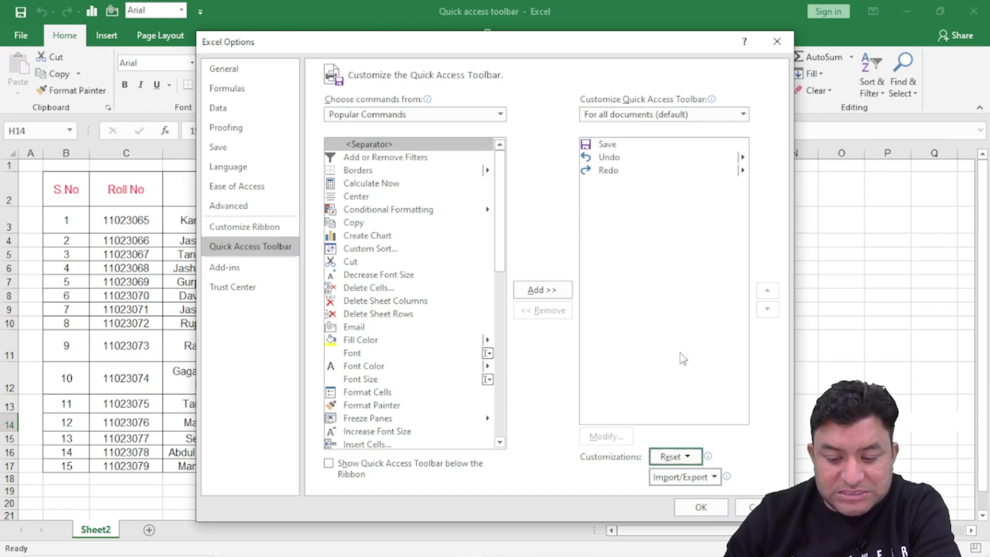
{"action": "left_click", "coordinate": [755, 508]}
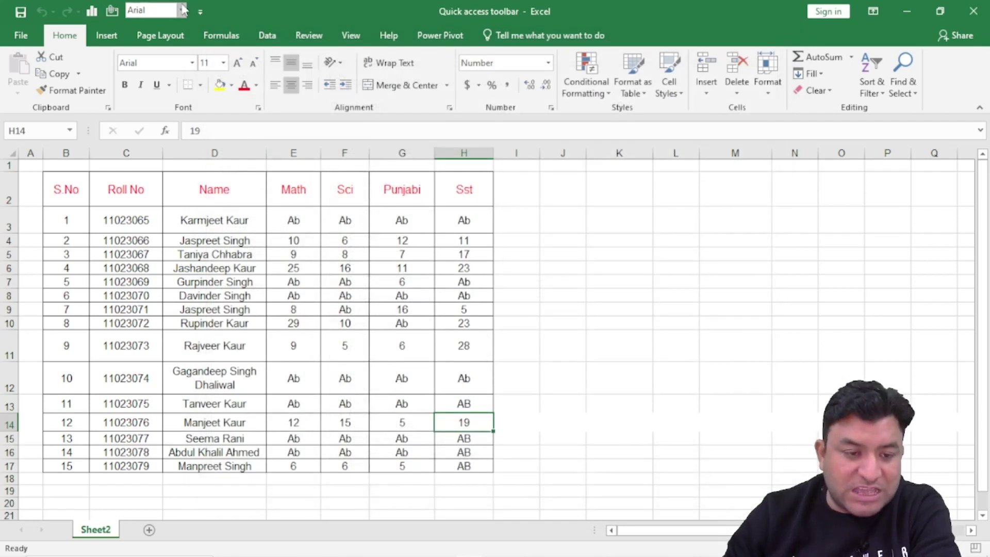
- Remove the workbook-specific Email, Font and Create Chart commands from the Quick Access Toolbar individually
{"action": "right_click", "coordinate": [116, 12]}
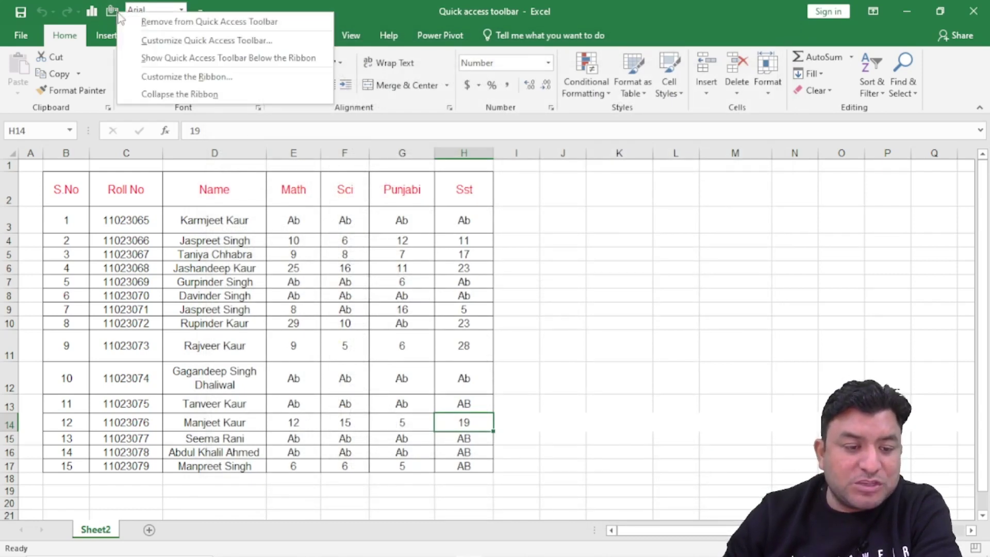
{"action": "left_click", "coordinate": [157, 23]}
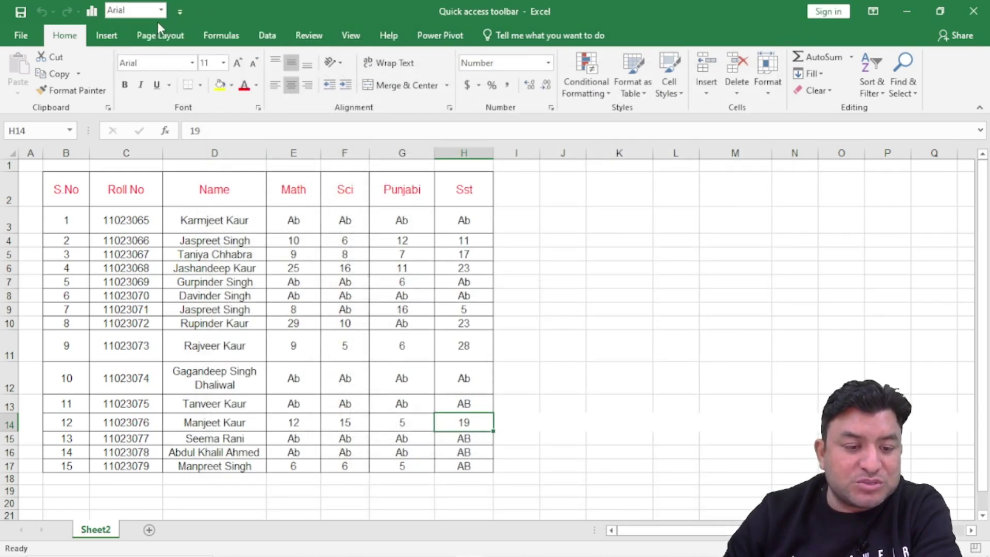
{"action": "right_click", "coordinate": [128, 9]}
{"action": "left_click", "coordinate": [105, 15]}
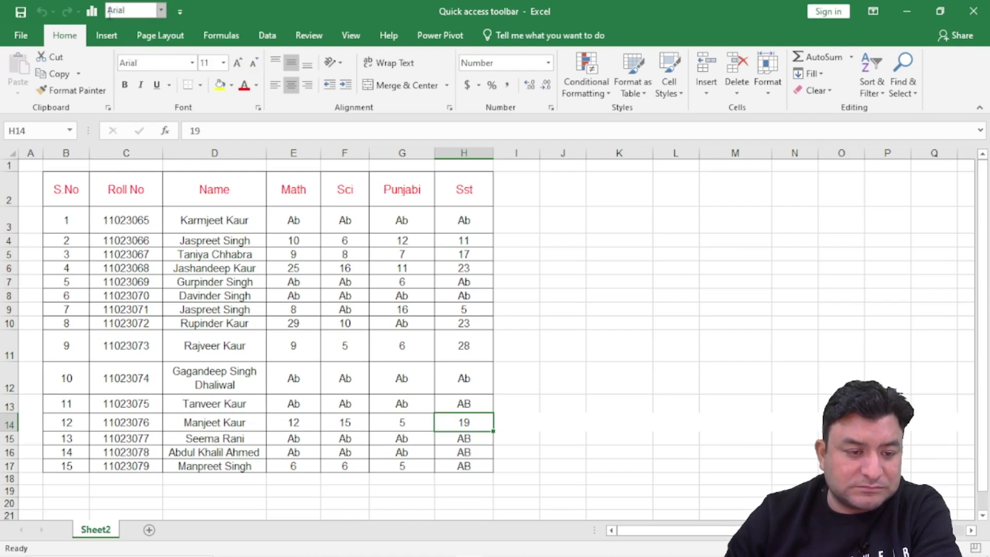
{"action": "right_click", "coordinate": [164, 13]}
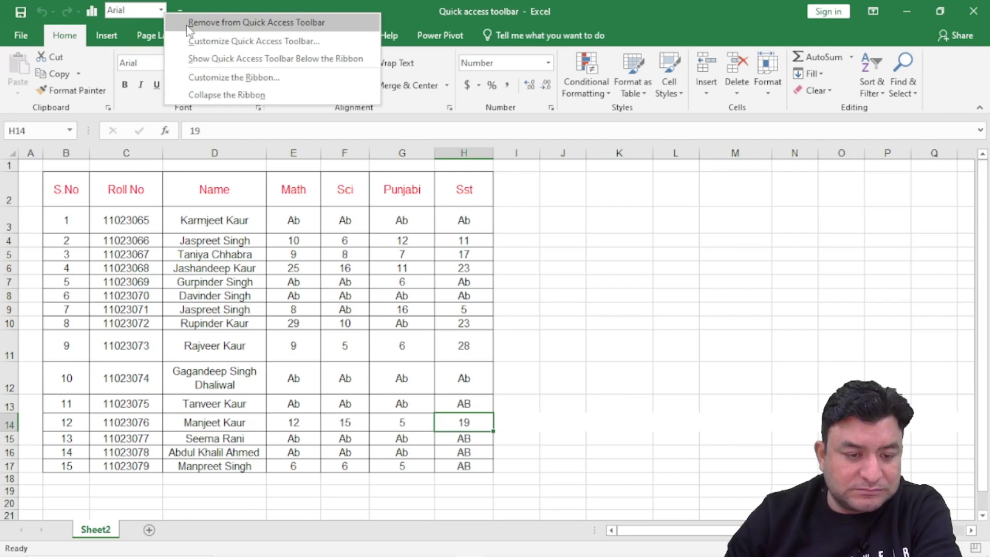
{"action": "left_click", "coordinate": [188, 22]}
{"action": "right_click", "coordinate": [93, 12]}
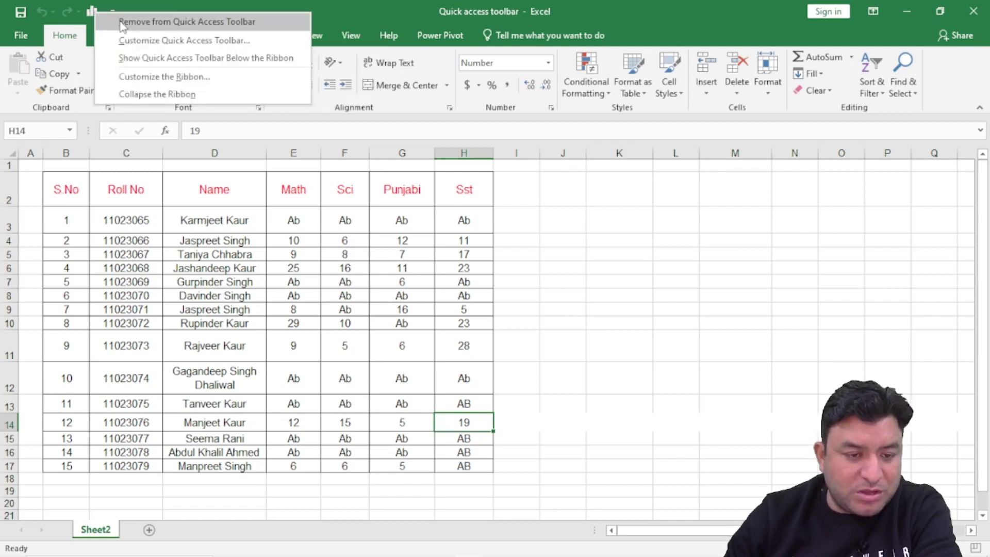
{"action": "left_click", "coordinate": [128, 21]}
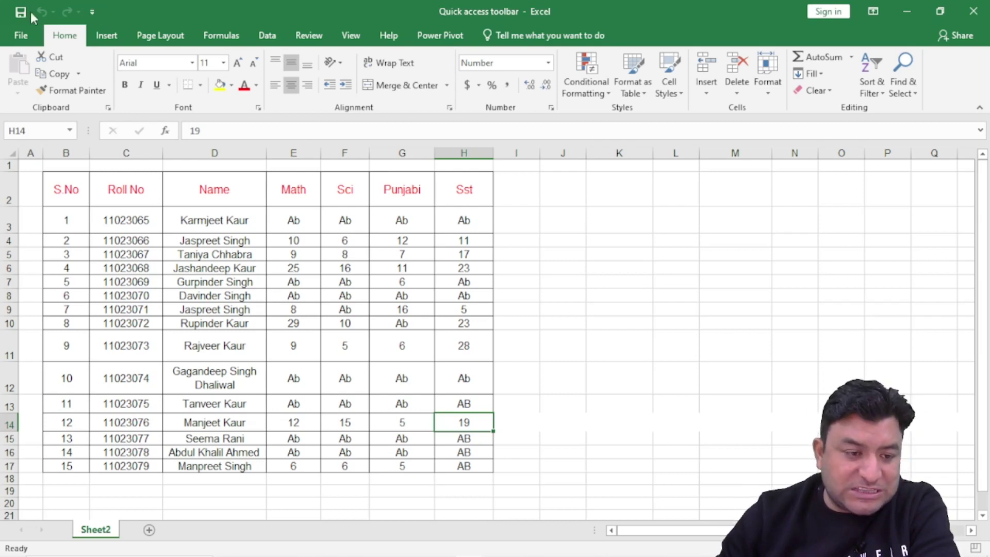
- Add Quick Print, Print Preview and Print, and Sort Descending to the Quick Access Toolbar from its list of common commands
{"action": "left_click", "coordinate": [93, 13]}
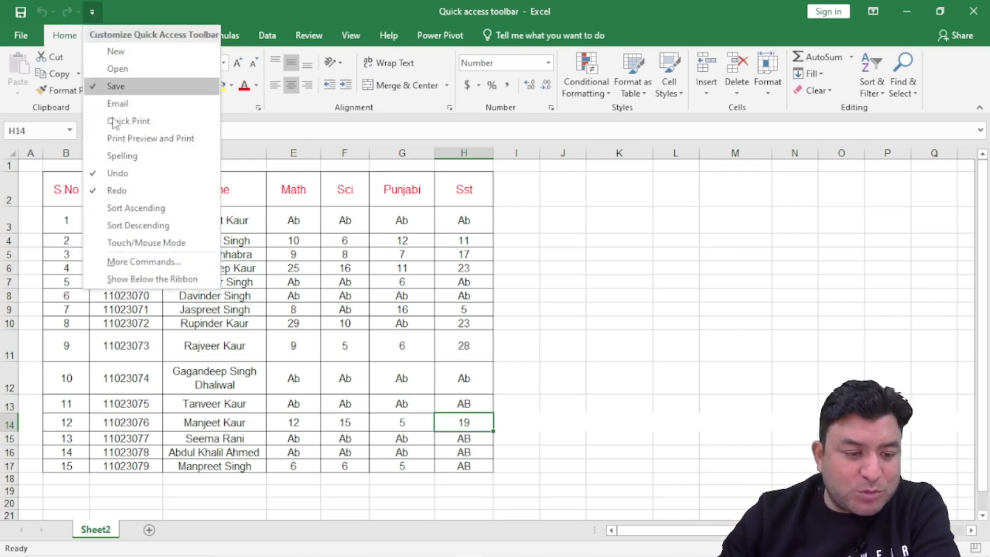
{"action": "left_click", "coordinate": [135, 119]}
{"action": "left_click", "coordinate": [112, 12]}
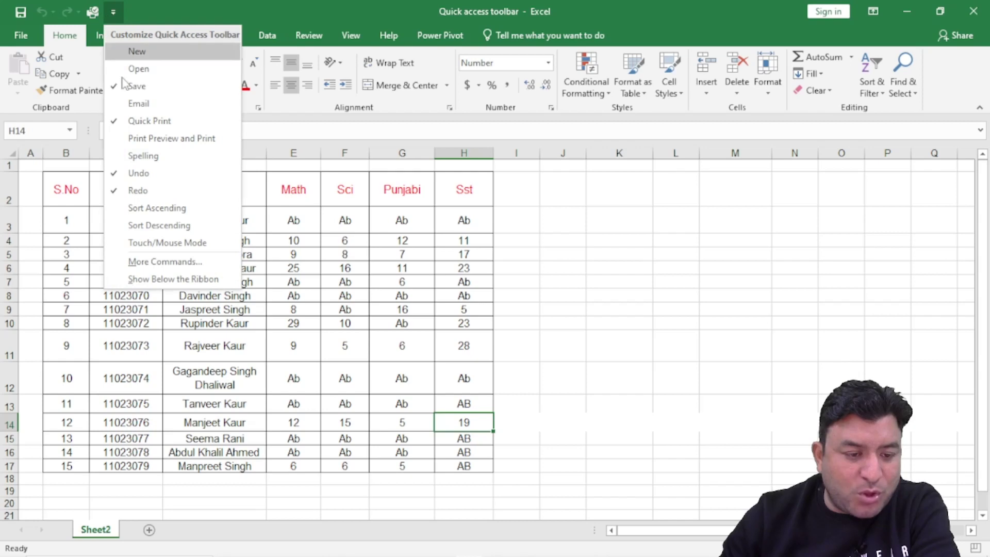
{"action": "left_click", "coordinate": [154, 138]}
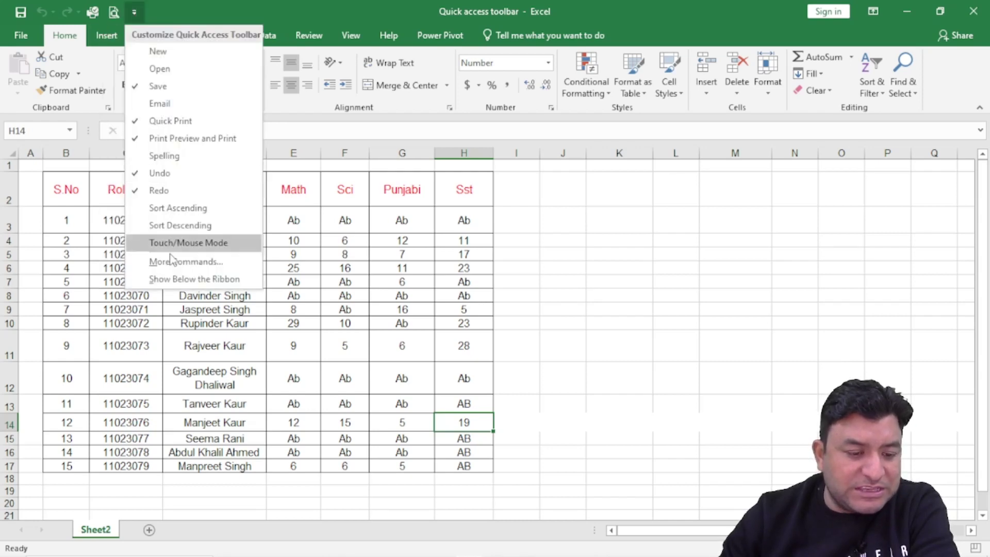
{"action": "left_click", "coordinate": [166, 225]}
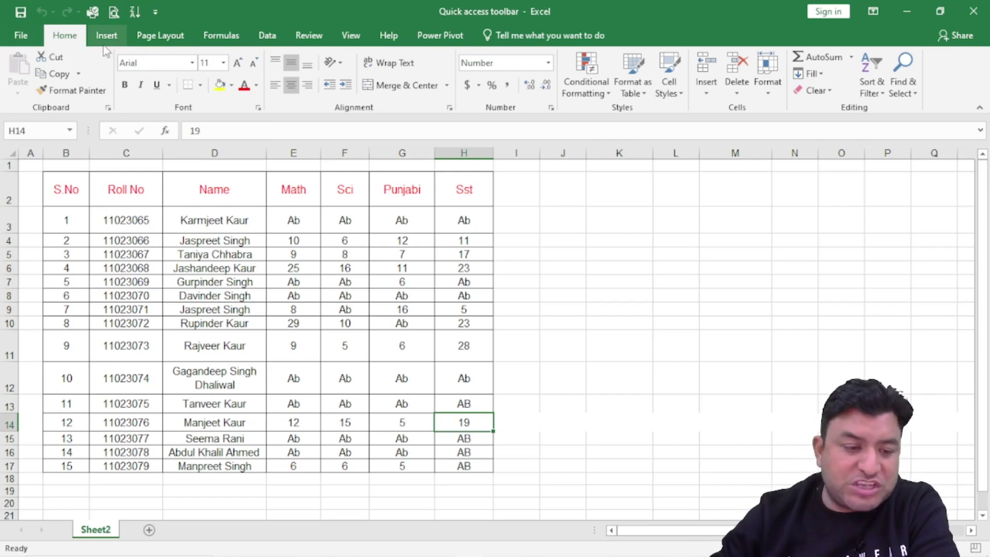
- Reorder the Quick Access Toolbar commands through More Commands so that Redo sits between Save and Undo
{"action": "left_click", "coordinate": [155, 11]}
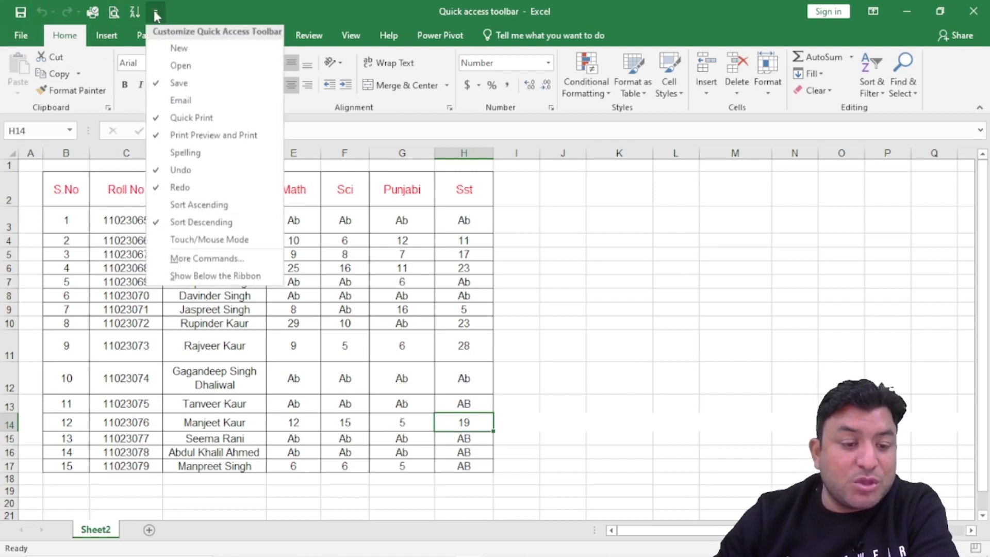
{"action": "left_click", "coordinate": [192, 262]}
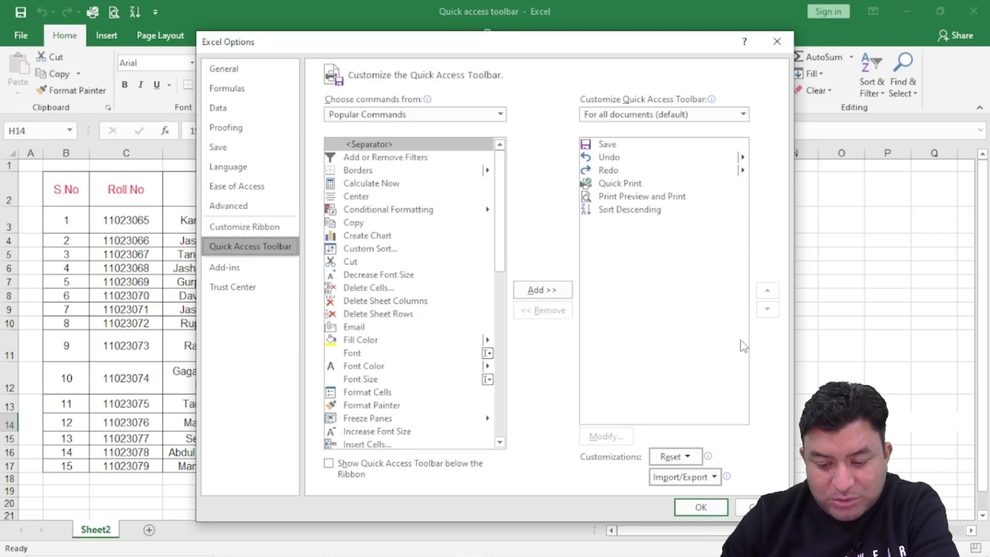
{"action": "left_click", "coordinate": [742, 171]}
{"action": "left_click", "coordinate": [769, 291]}
{"action": "left_click", "coordinate": [772, 293]}
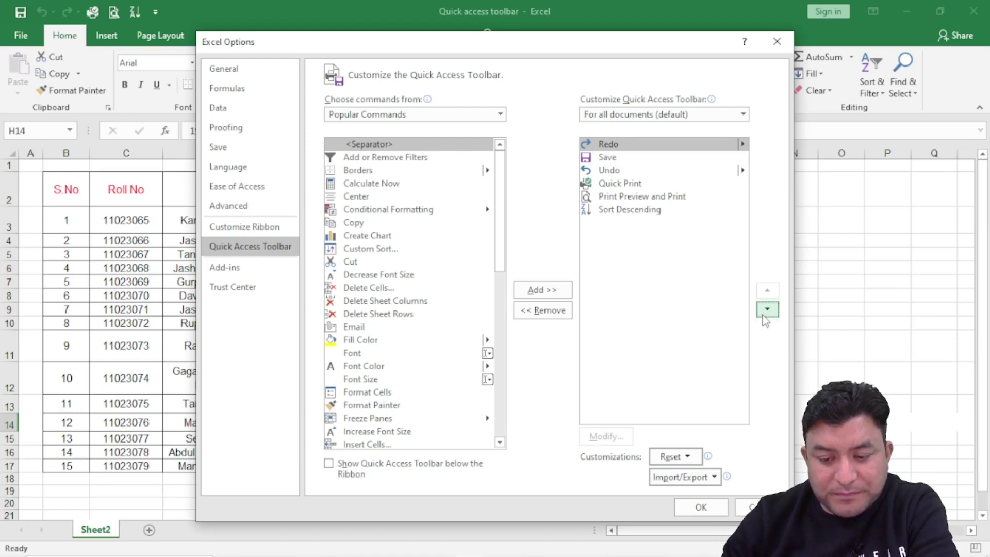
{"action": "left_click", "coordinate": [768, 310]}
{"action": "double_click", "coordinate": [768, 311]}
{"action": "left_click", "coordinate": [768, 311]}
{"action": "left_click", "coordinate": [768, 311]}
{"action": "left_click", "coordinate": [768, 290]}
{"action": "double_click", "coordinate": [768, 290]}
{"action": "left_click", "coordinate": [768, 290]}
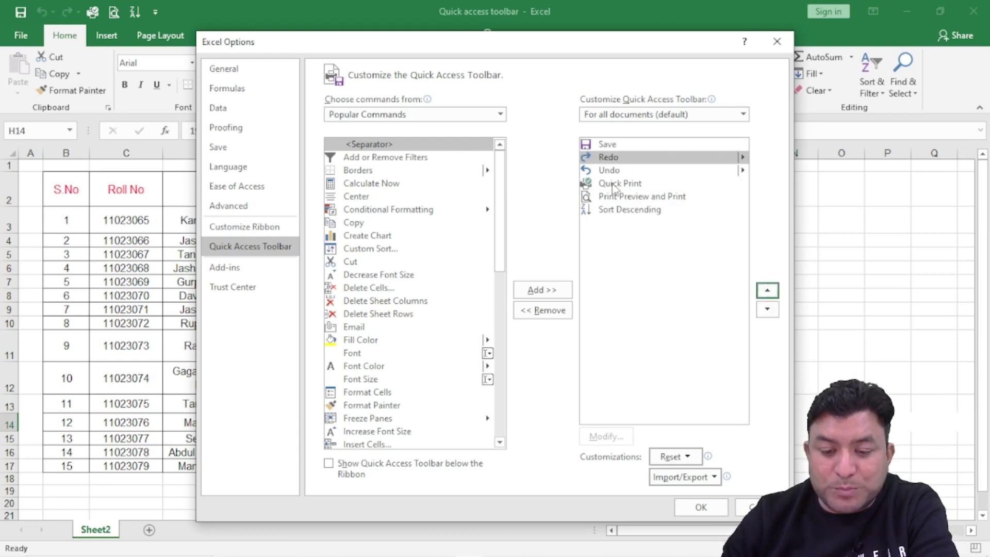
- Move Quick Print to the first position in the Quick Access Toolbar command list
{"action": "left_click", "coordinate": [599, 184]}
{"action": "double_click", "coordinate": [767, 291]}
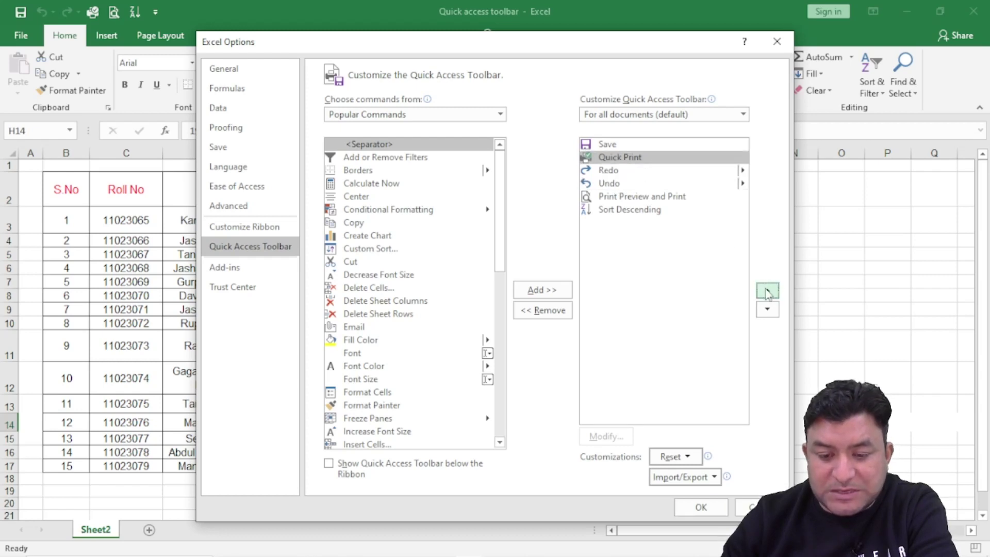
{"action": "left_click", "coordinate": [768, 292]}
- Move Sort Descending up below Quick Print and back to the end of the list, and apply the new toolbar order
{"action": "left_click", "coordinate": [609, 211]}
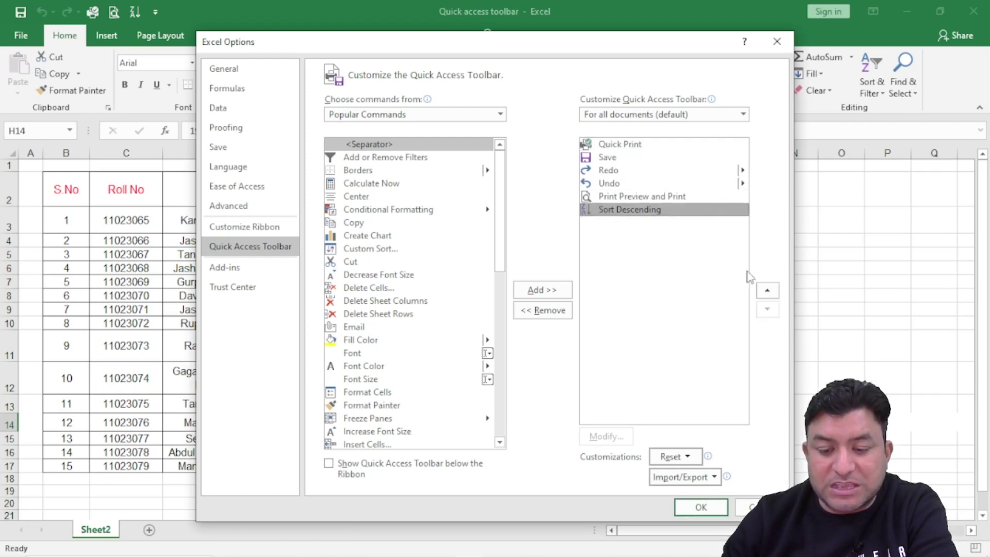
{"action": "left_click", "coordinate": [768, 290]}
{"action": "double_click", "coordinate": [767, 290]}
{"action": "left_click", "coordinate": [768, 290]}
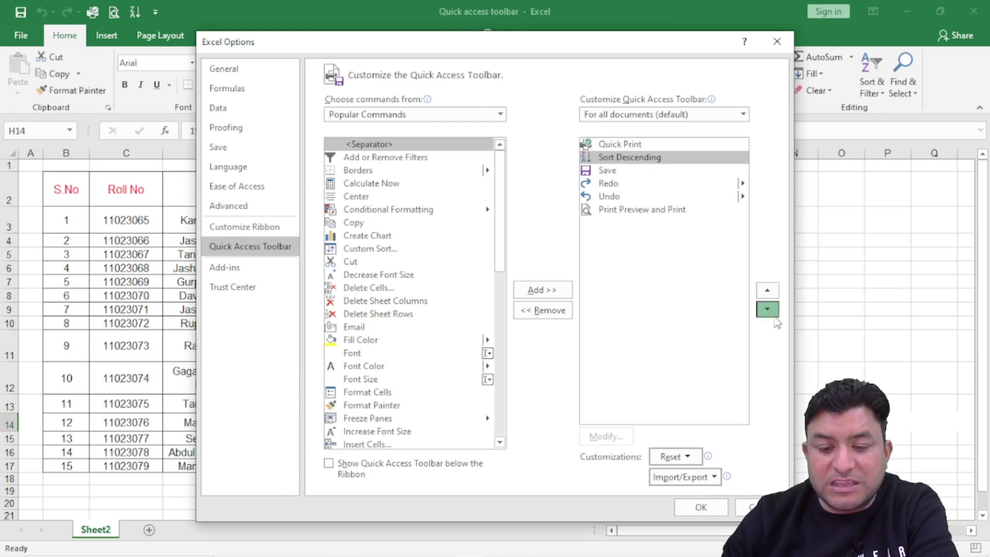
{"action": "double_click", "coordinate": [775, 316]}
{"action": "left_click", "coordinate": [775, 317]}
{"action": "left_click", "coordinate": [775, 317]}
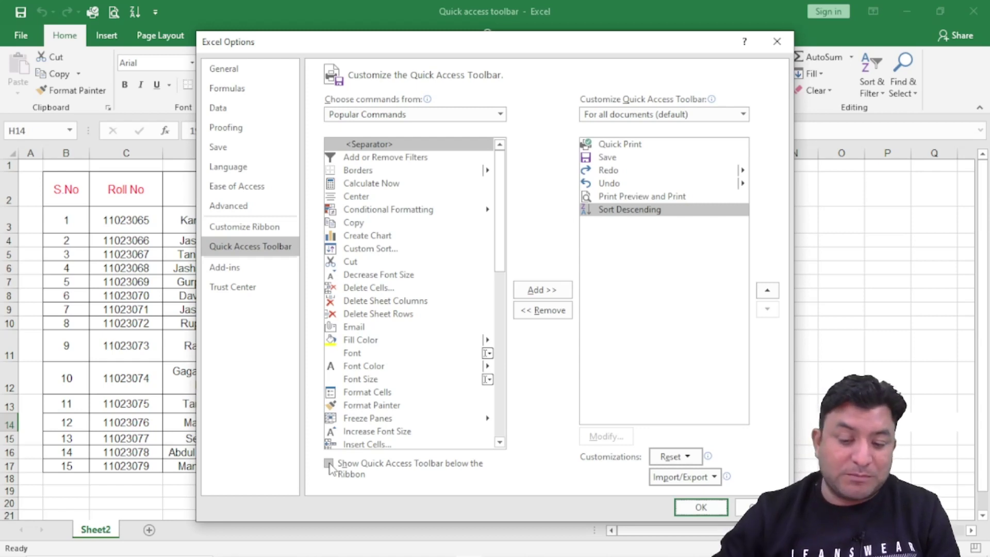
{"action": "left_click", "coordinate": [691, 509]}
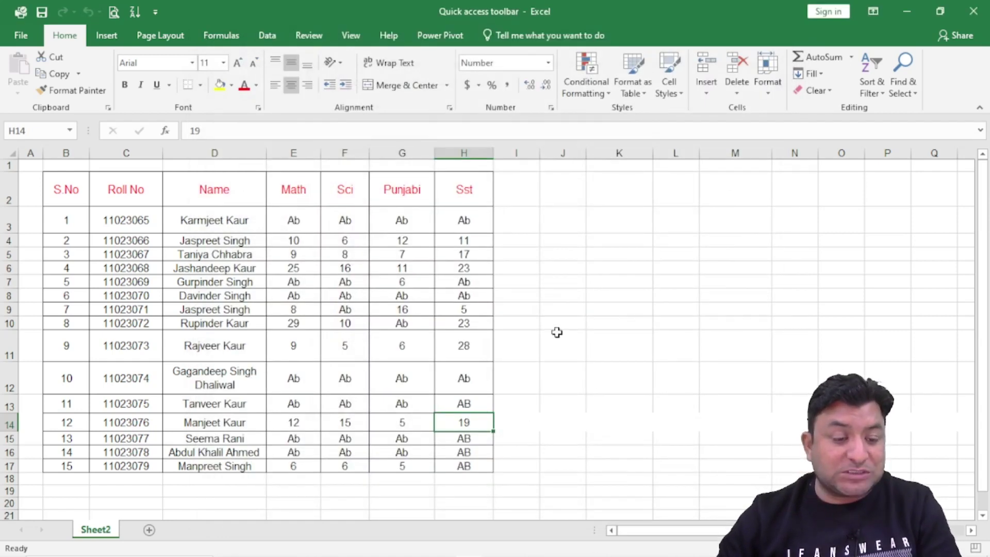